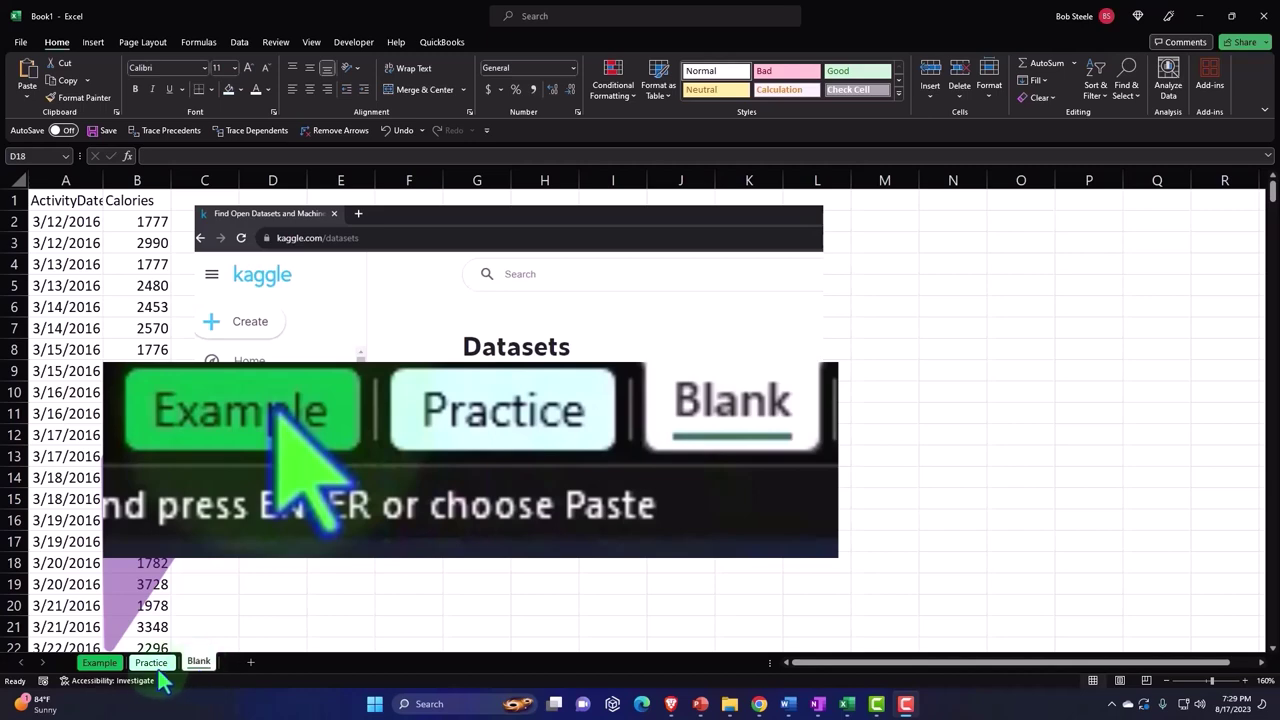
On the Example sheet, inspect the Calories histogram and the 2,189 =AVERAGE(B:B) result in E2
{"action": "left_click", "coordinate": [117, 667]}
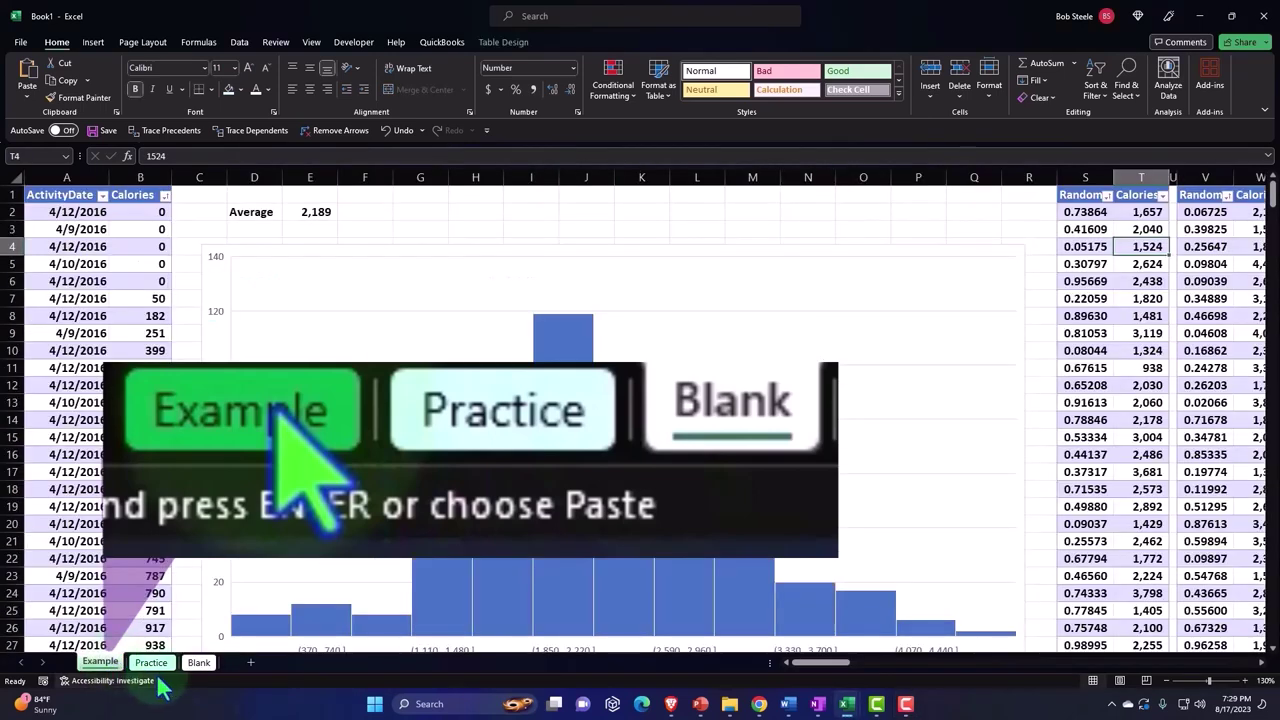
{"action": "left_click", "coordinate": [103, 367]}
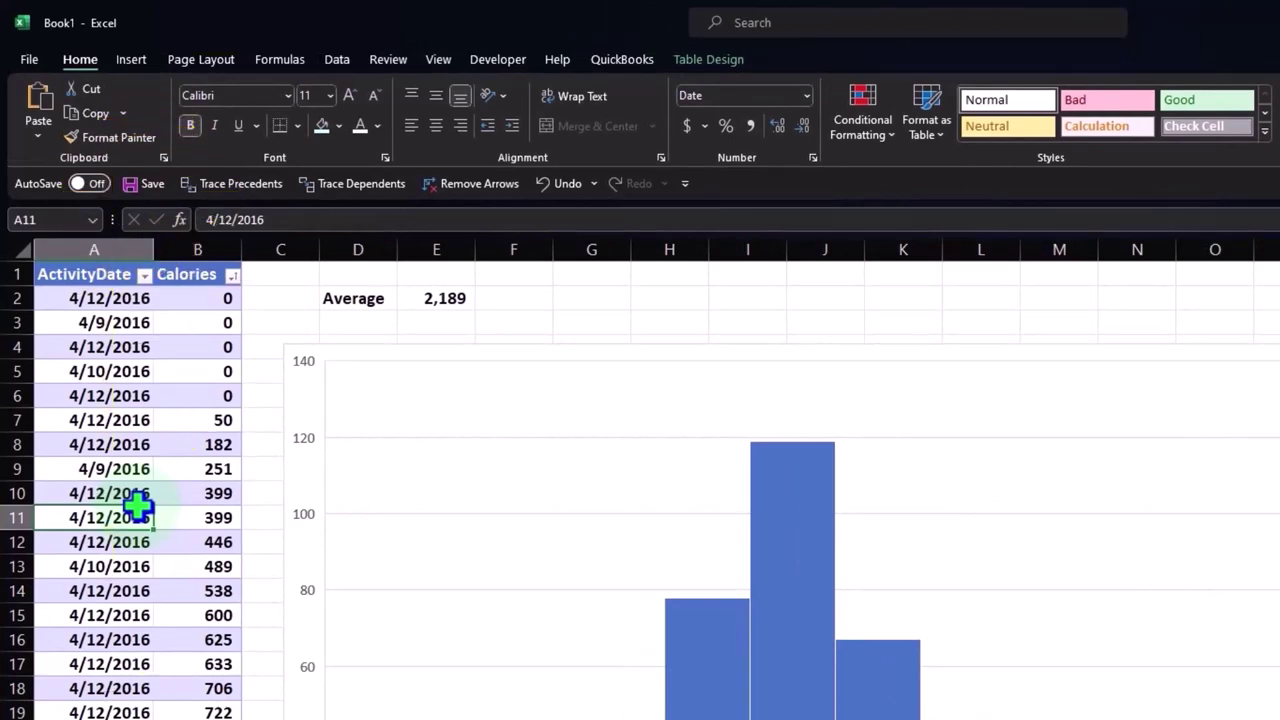
{"action": "scroll", "coordinate": [137, 508], "scroll_direction": "down", "scroll_amount": 2}
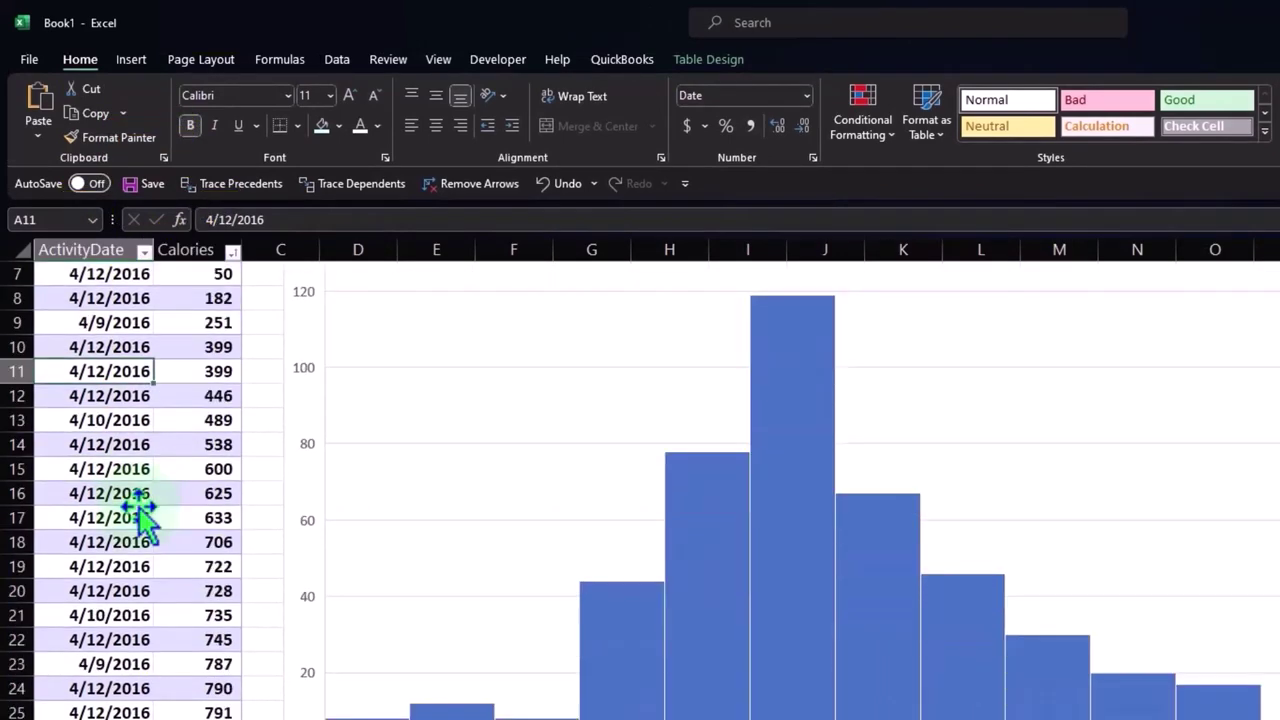
{"action": "scroll", "coordinate": [137, 508], "scroll_direction": "up", "scroll_amount": 2}
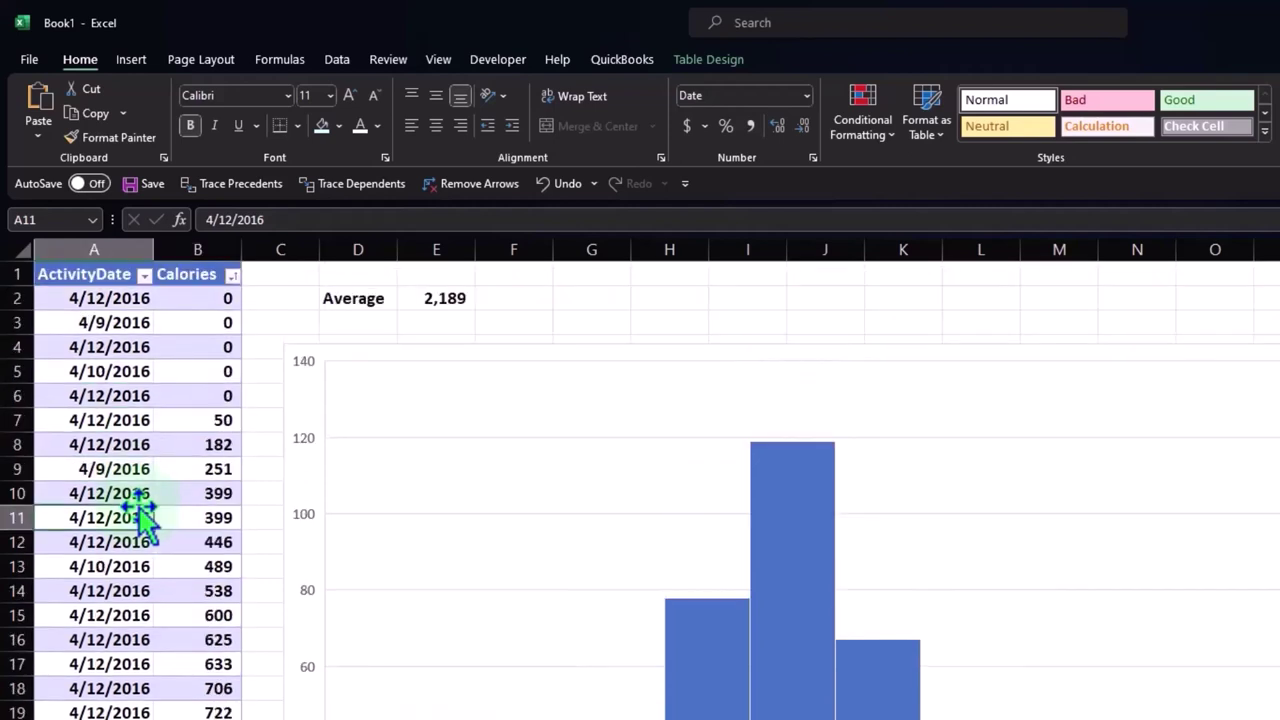
{"action": "left_click", "coordinate": [284, 428]}
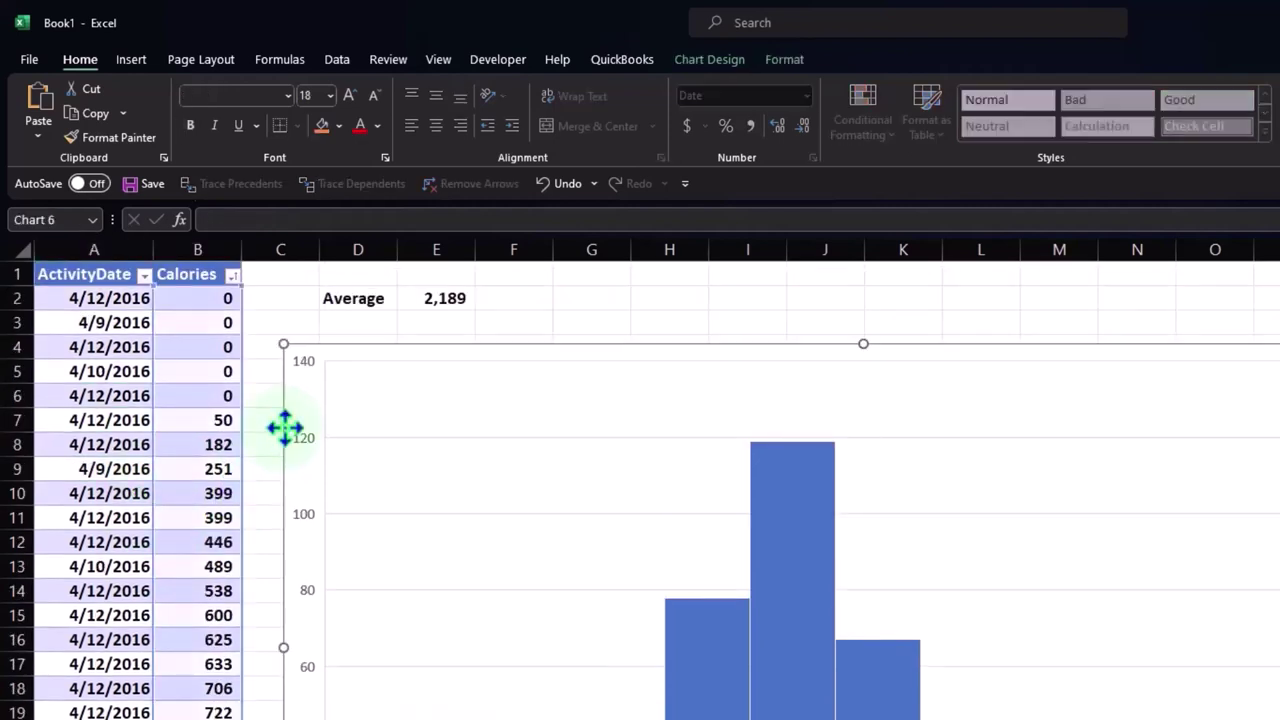
{"action": "left_click", "coordinate": [435, 300]}
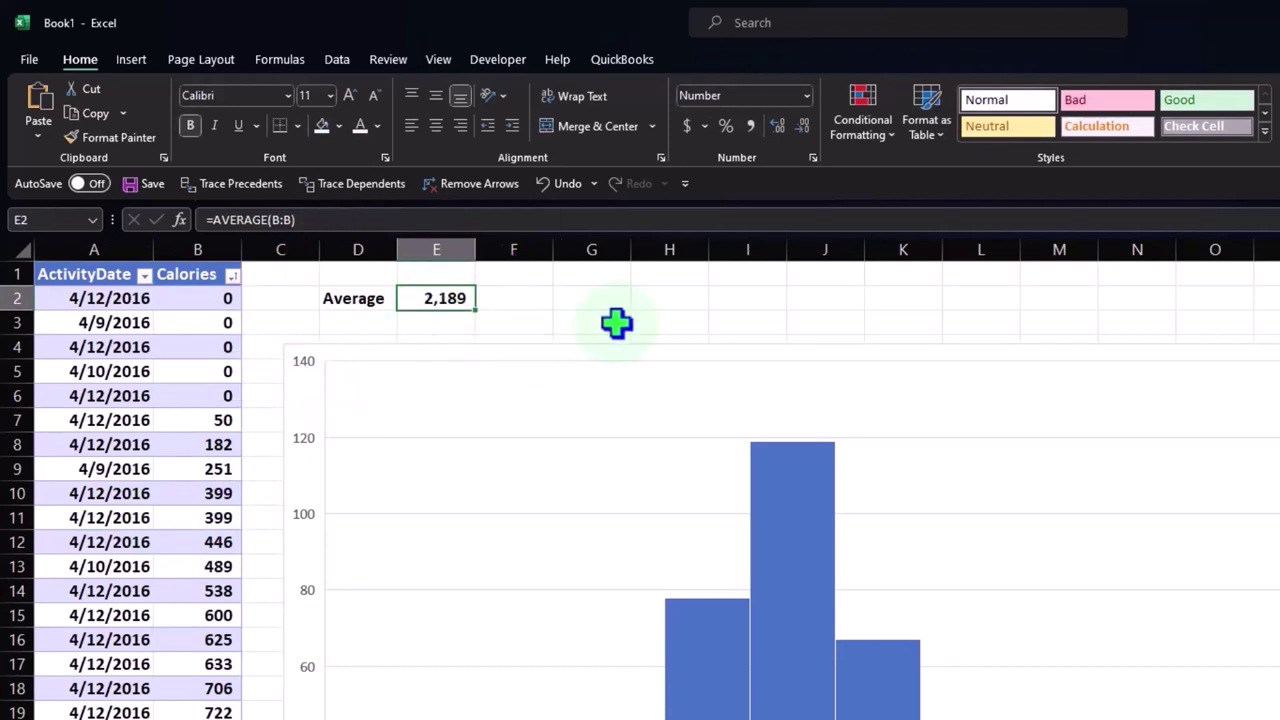
Move right to the Random columns and re-enter the RAND formula in S3 to recalculate them
{"action": "key", "text": "Right"}
{"action": "key", "text": "Right"}
{"action": "key", "text": "Right"}
{"action": "key", "text": "Right"}
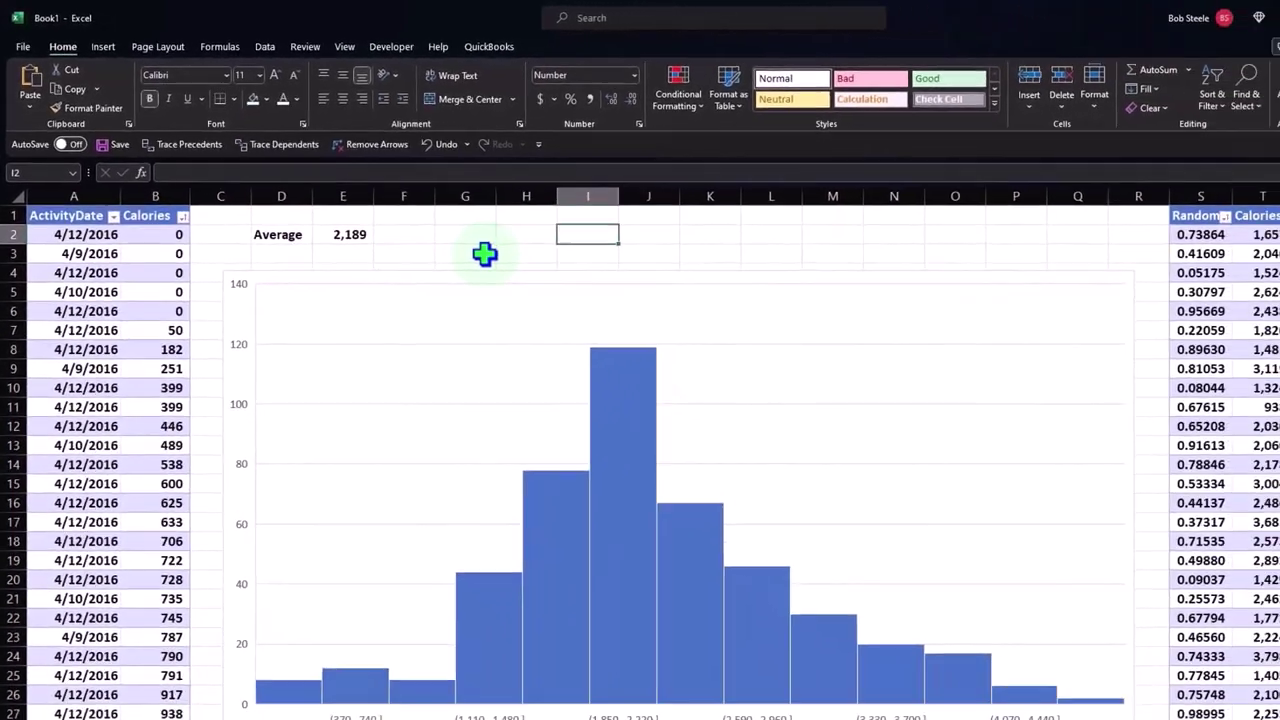
{"action": "key", "text": "Right"}
{"action": "key", "text": "Right"}
{"action": "key", "text": "Right"}
{"action": "key", "text": "Right"}
{"action": "key", "text": "Right"}
{"action": "key", "text": "Right"}
{"action": "key", "text": "Right"}
{"action": "key", "text": "Right"}
{"action": "key", "text": "Right"}
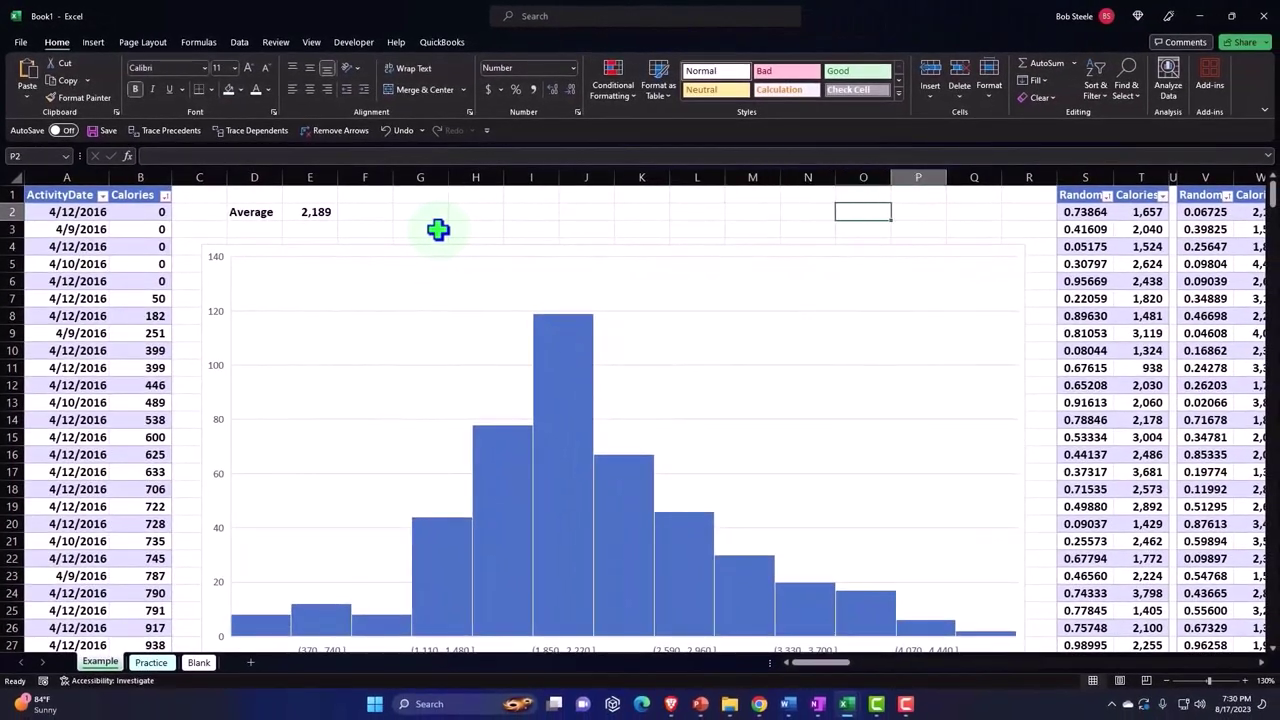
{"action": "key", "text": "Right"}
{"action": "key", "text": "Right"}
{"action": "key", "text": "Right"}
{"action": "key", "text": "Right"}
{"action": "key", "text": "Right"}
{"action": "key", "text": "Right"}
{"action": "key", "text": "Right"}
{"action": "key", "text": "Right"}
{"action": "key", "text": "Right"}
{"action": "key", "text": "Right"}
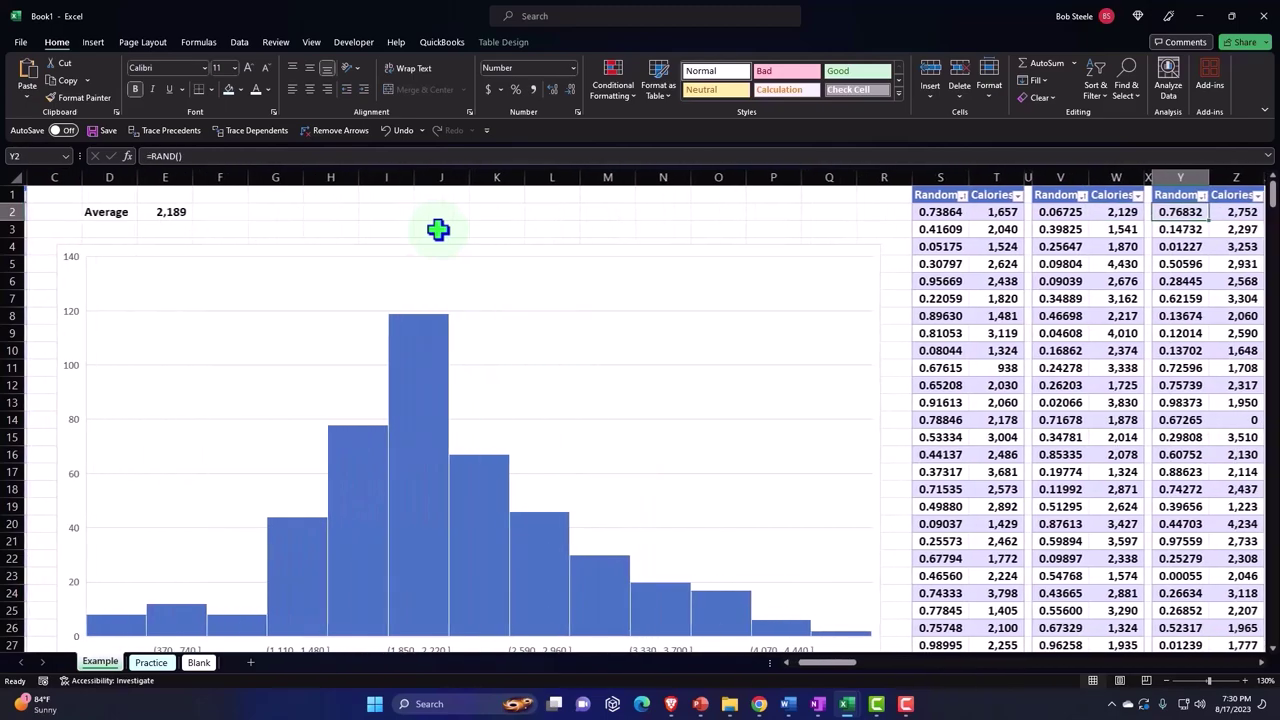
{"action": "key", "text": "Right"}
{"action": "key", "text": "Right"}
{"action": "key", "text": "Right"}
{"action": "key", "text": "Right"}
{"action": "key", "text": "Right"}
{"action": "key", "text": "Right"}
{"action": "key", "text": "Right"}
{"action": "key", "text": "Right"}
{"action": "key", "text": "Right"}
{"action": "key", "text": "Right"}
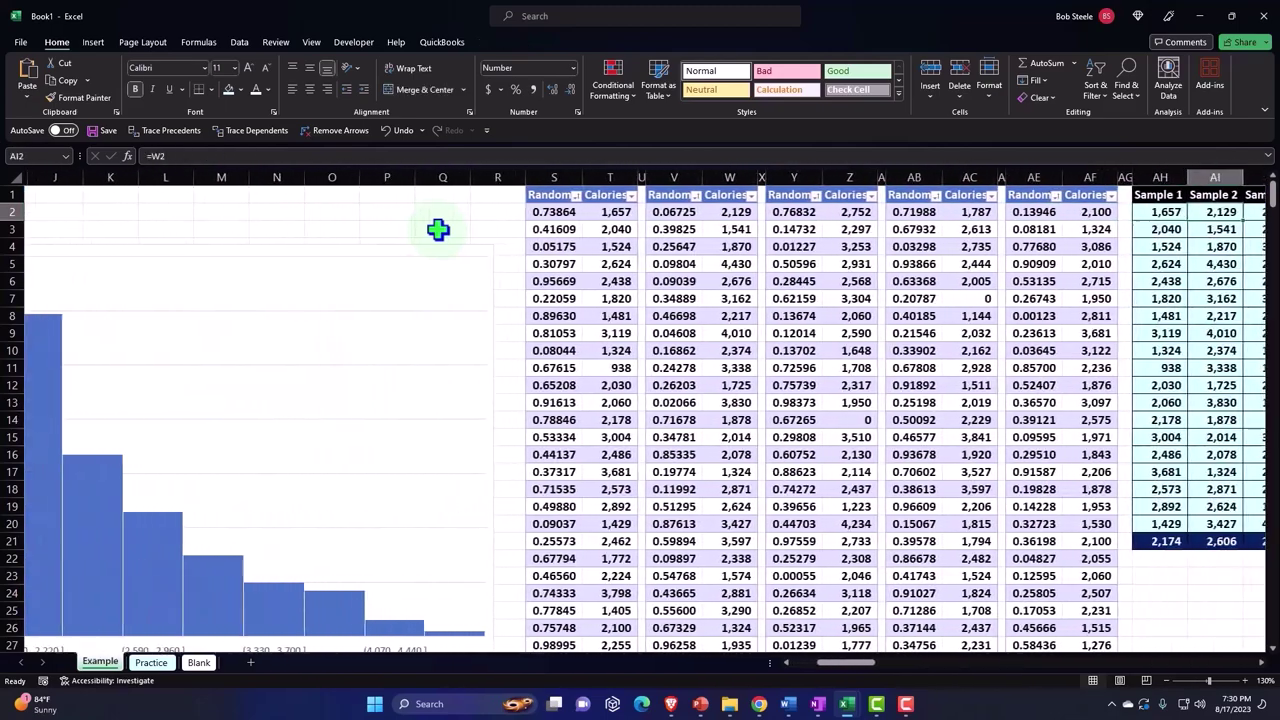
{"action": "key", "text": "Right"}
{"action": "key", "text": "Right"}
{"action": "key", "text": "Right"}
{"action": "key", "text": "Right"}
{"action": "key", "text": "Right"}
{"action": "key", "text": "Right"}
{"action": "key", "text": "Right"}
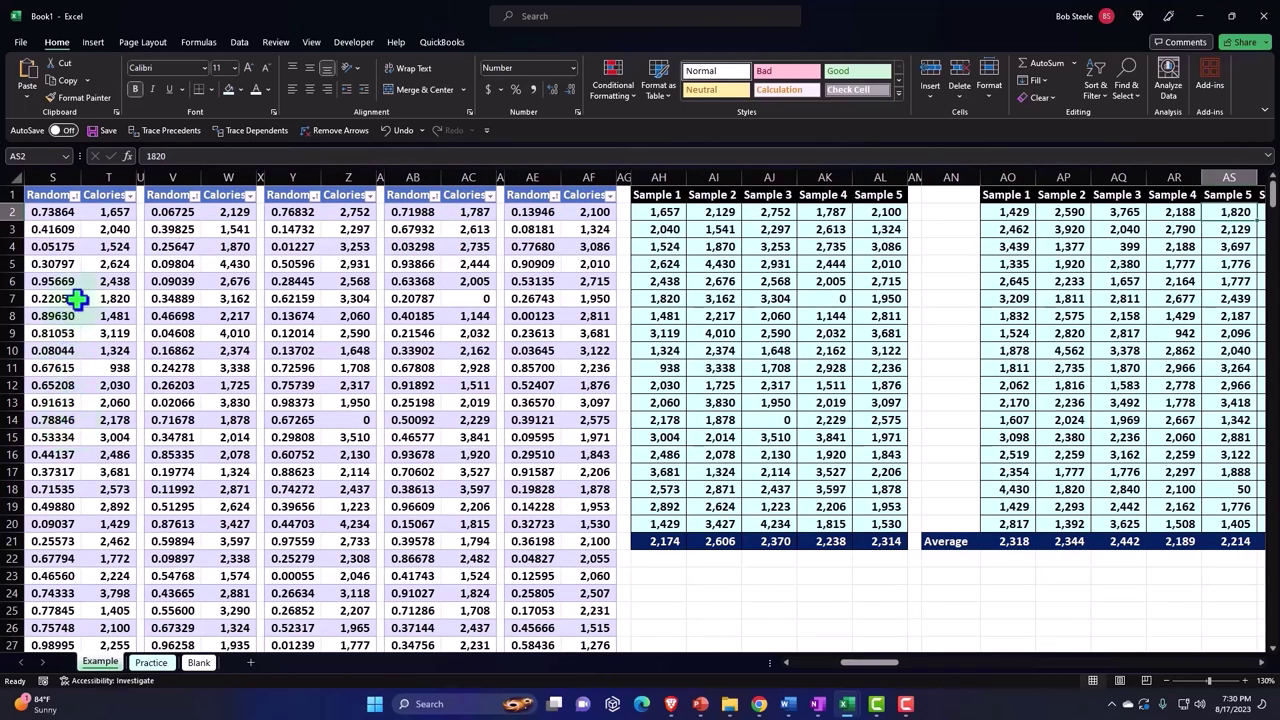
{"action": "double_click", "coordinate": [48, 229]}
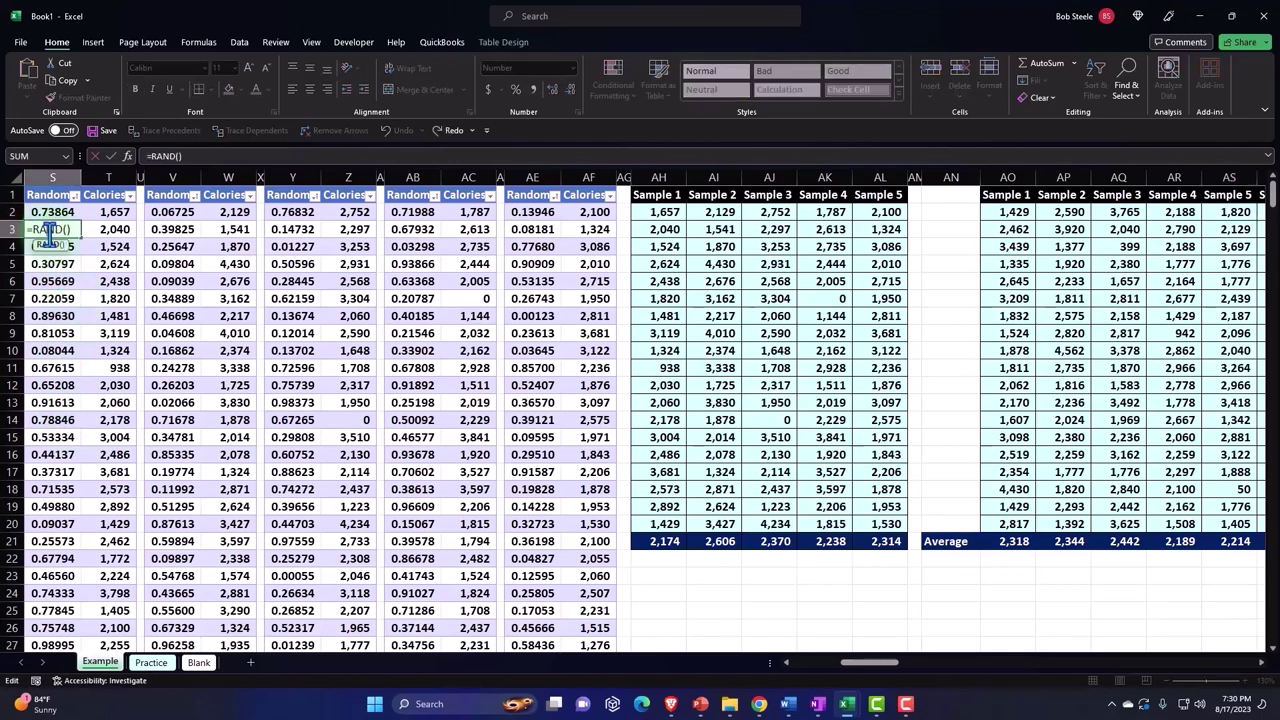
{"action": "key", "text": "Return"}
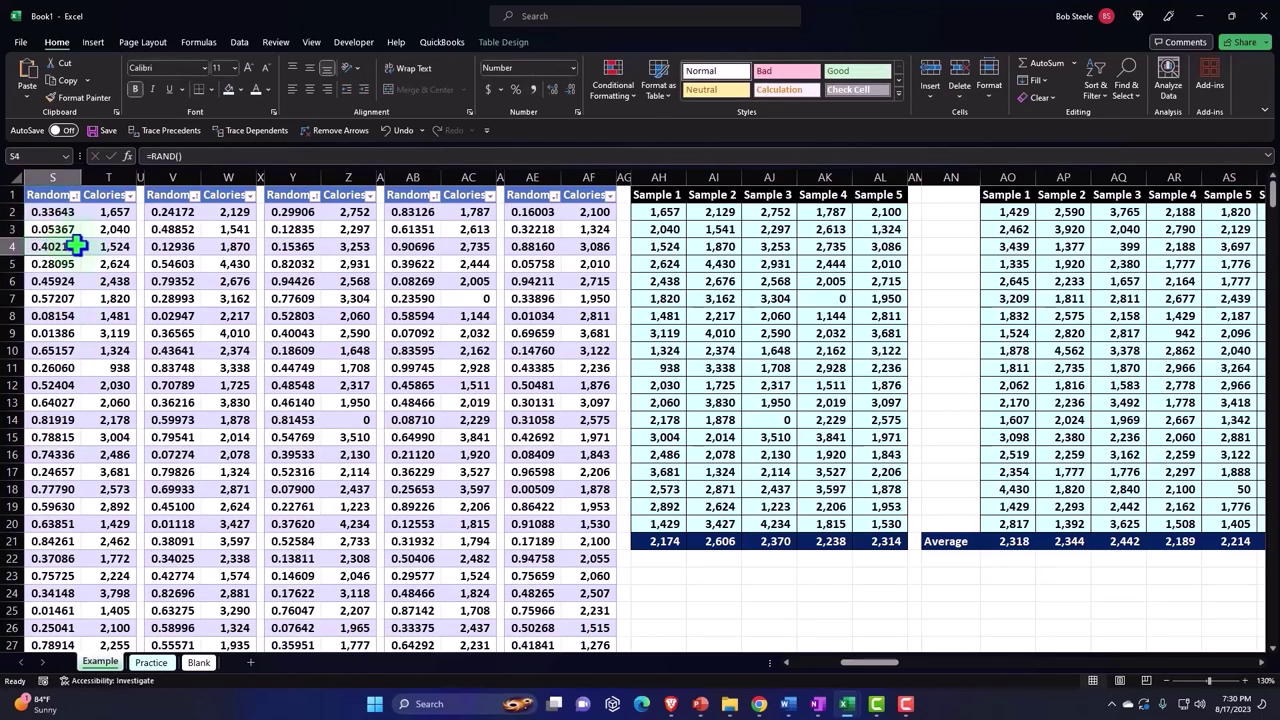
{"action": "left_click", "coordinate": [96, 245]}
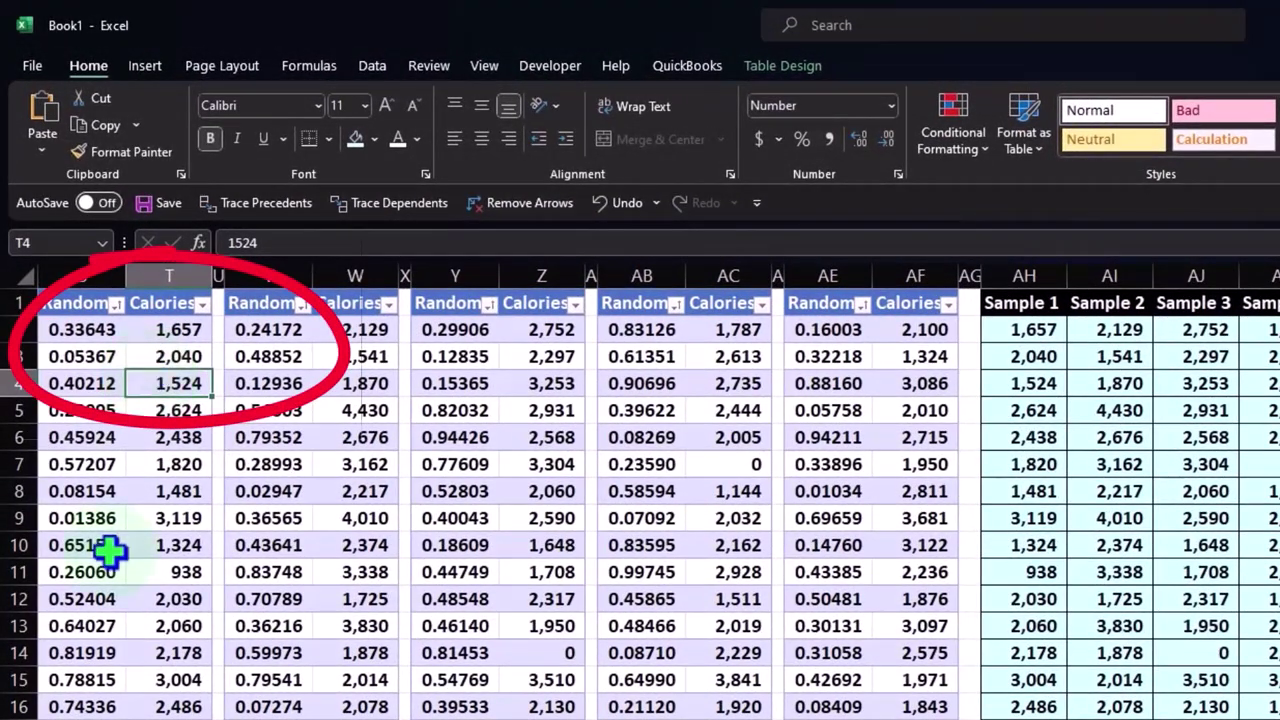
{"action": "left_click", "coordinate": [191, 446]}
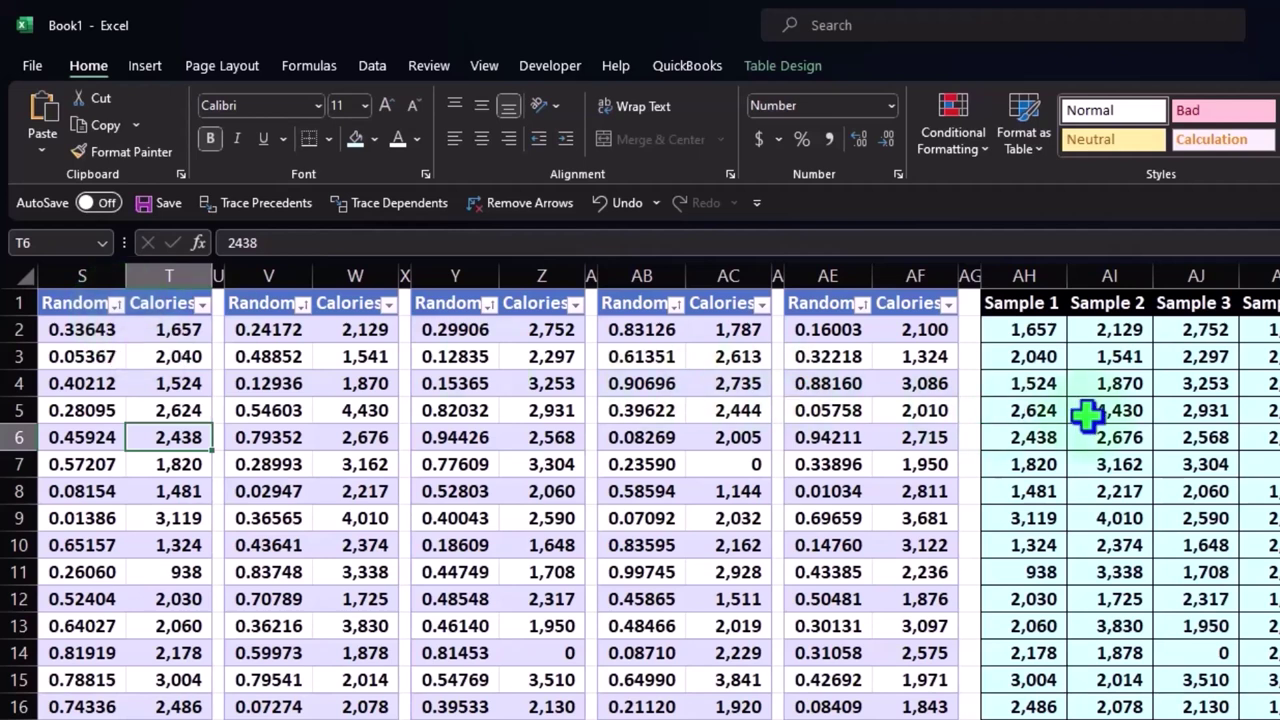
{"action": "left_click", "coordinate": [1137, 408]}
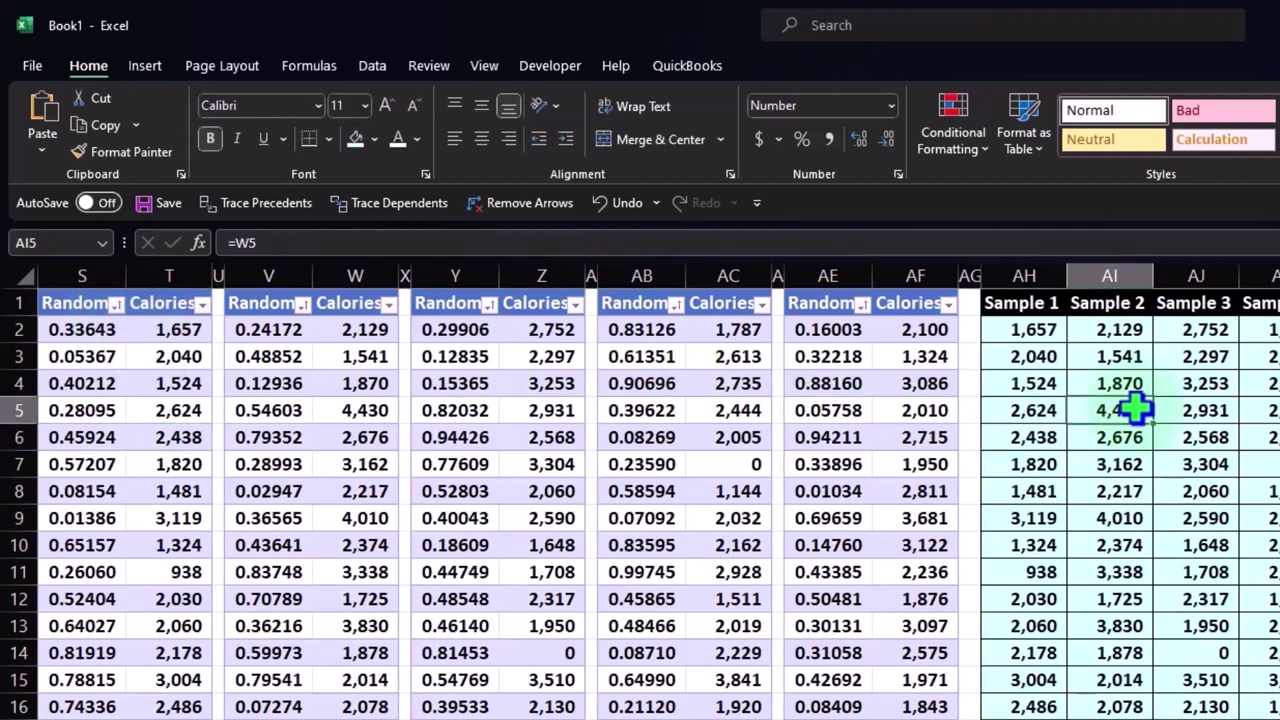
Browse right through the Sample tables to the Average column and its histogram
{"action": "key", "text": "Right"}
{"action": "key", "text": "Right"}
{"action": "key", "text": "Right"}
{"action": "key", "text": "Right"}
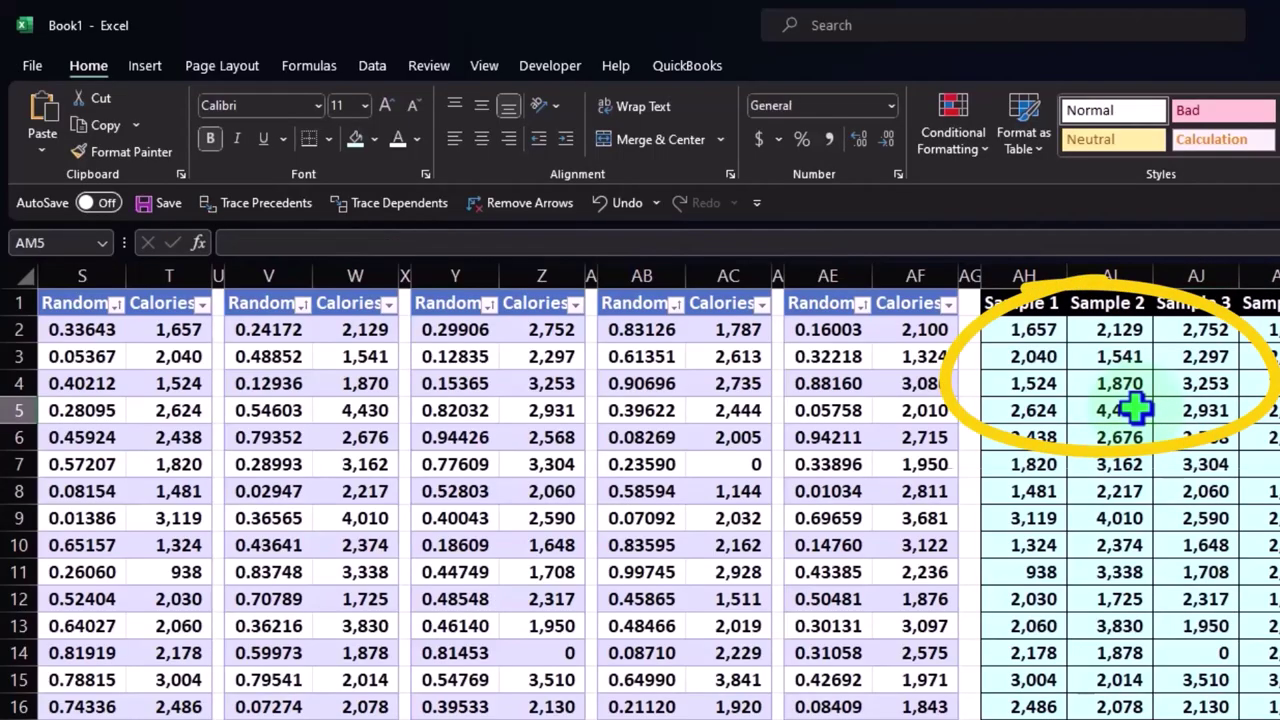
{"action": "key", "text": "Right"}
{"action": "key", "text": "Right"}
{"action": "key", "text": "Down"}
{"action": "key", "text": "Down"}
{"action": "key", "text": "Down"}
{"action": "key", "text": "Down"}
{"action": "key", "text": "Down"}
{"action": "key", "text": "Down"}
{"action": "key", "text": "Down"}
{"action": "key", "text": "Down"}
{"action": "key", "text": "Down"}
{"action": "key", "text": "Down"}
{"action": "key", "text": "Down"}
{"action": "key", "text": "Down"}
{"action": "key", "text": "Down"}
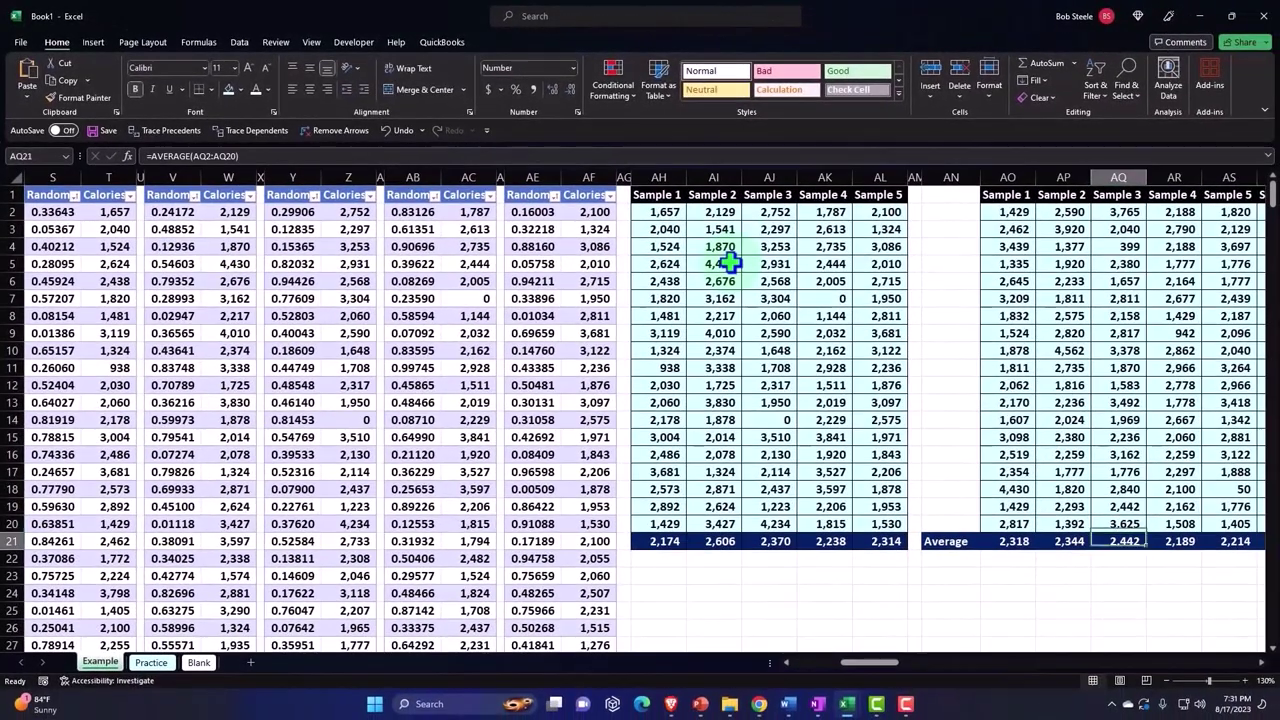
{"action": "key", "text": "Down"}
{"action": "key", "text": "Down"}
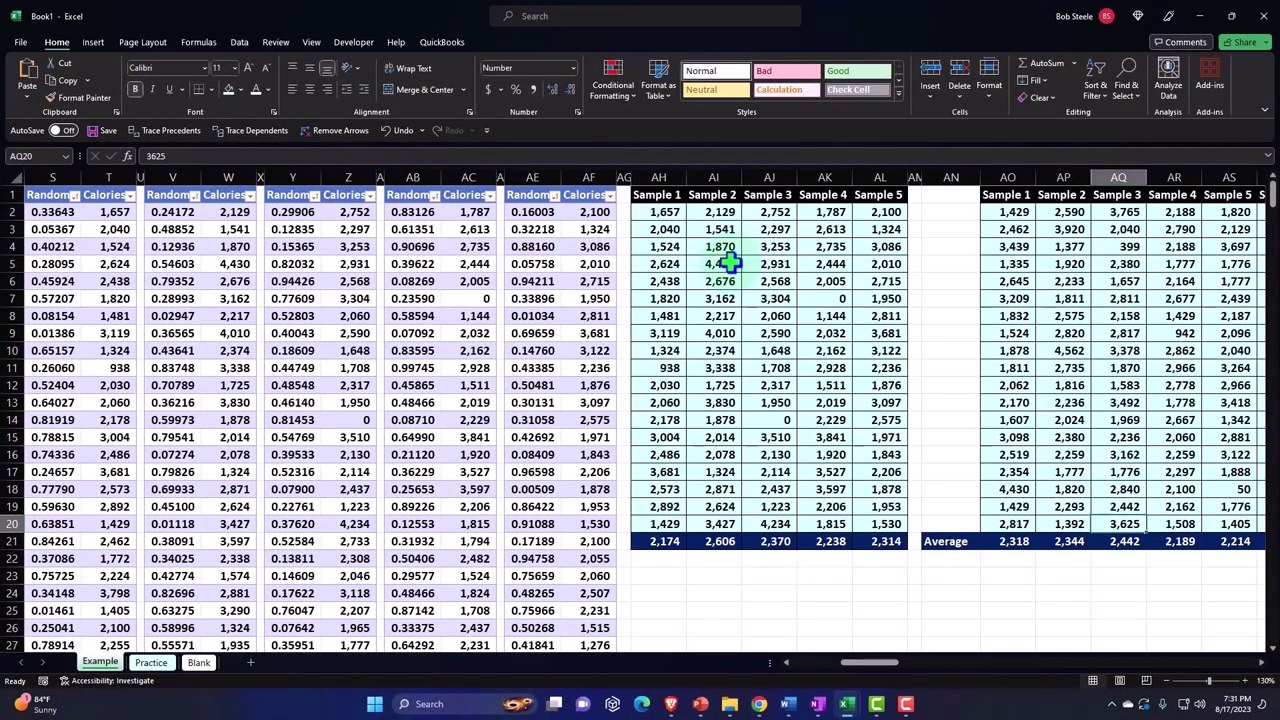
{"action": "key", "text": "Right"}
{"action": "key", "text": "Right"}
{"action": "key", "text": "Right"}
{"action": "key", "text": "Right"}
{"action": "key", "text": "Right"}
{"action": "key", "text": "Right"}
{"action": "key", "text": "Right"}
{"action": "key", "text": "Right"}
{"action": "key", "text": "Right"}
{"action": "key", "text": "Right"}
{"action": "key", "text": "Right"}
{"action": "key", "text": "Right"}
{"action": "key", "text": "Right"}
{"action": "key", "text": "Right"}
{"action": "key", "text": "Right"}
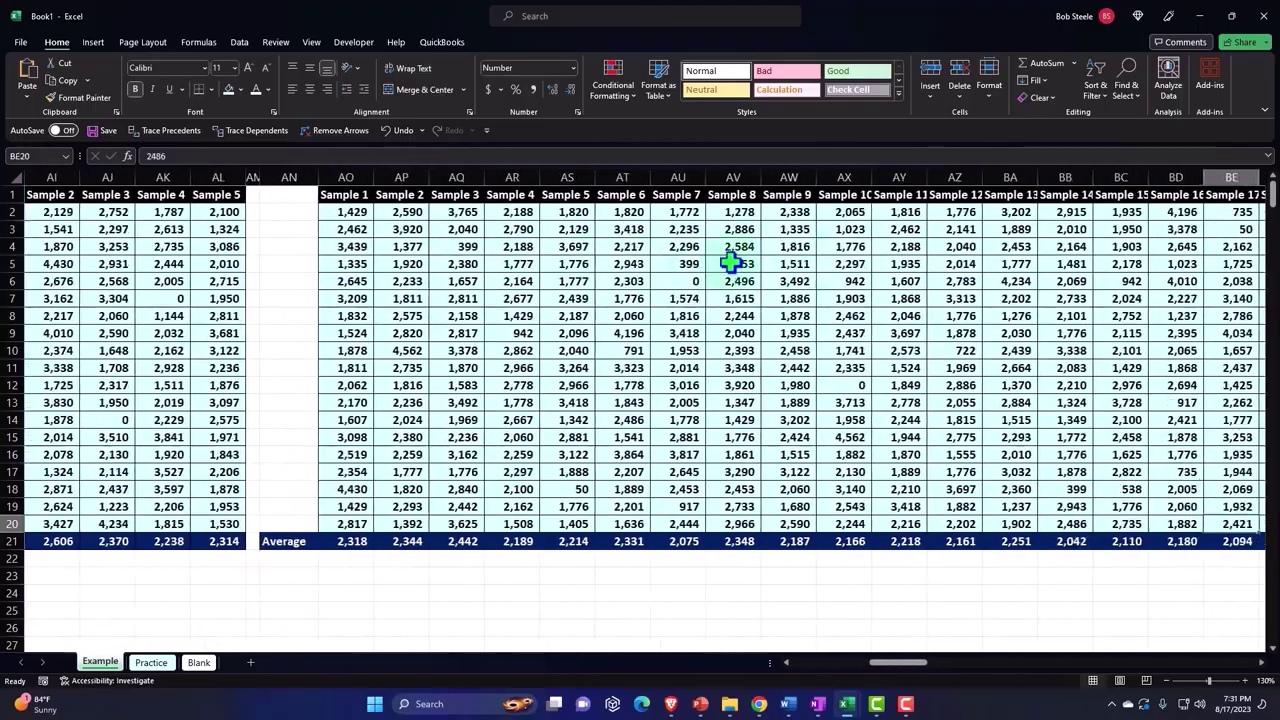
{"action": "key", "text": "Right"}
{"action": "key", "text": "Right"}
{"action": "key", "text": "Right"}
{"action": "key", "text": "Right"}
{"action": "key", "text": "Right"}
{"action": "key", "text": "Right"}
{"action": "key", "text": "Right"}
{"action": "key", "text": "Right"}
{"action": "key", "text": "Right"}
{"action": "key", "text": "Right"}
{"action": "key", "text": "Right"}
{"action": "key", "text": "Right"}
{"action": "key", "text": "Right"}
{"action": "key", "text": "Right"}
{"action": "key", "text": "Right"}
{"action": "key", "text": "Right"}
{"action": "key", "text": "Right"}
{"action": "key", "text": "Right"}
{"action": "key", "text": "Right"}
{"action": "key", "text": "Right"}
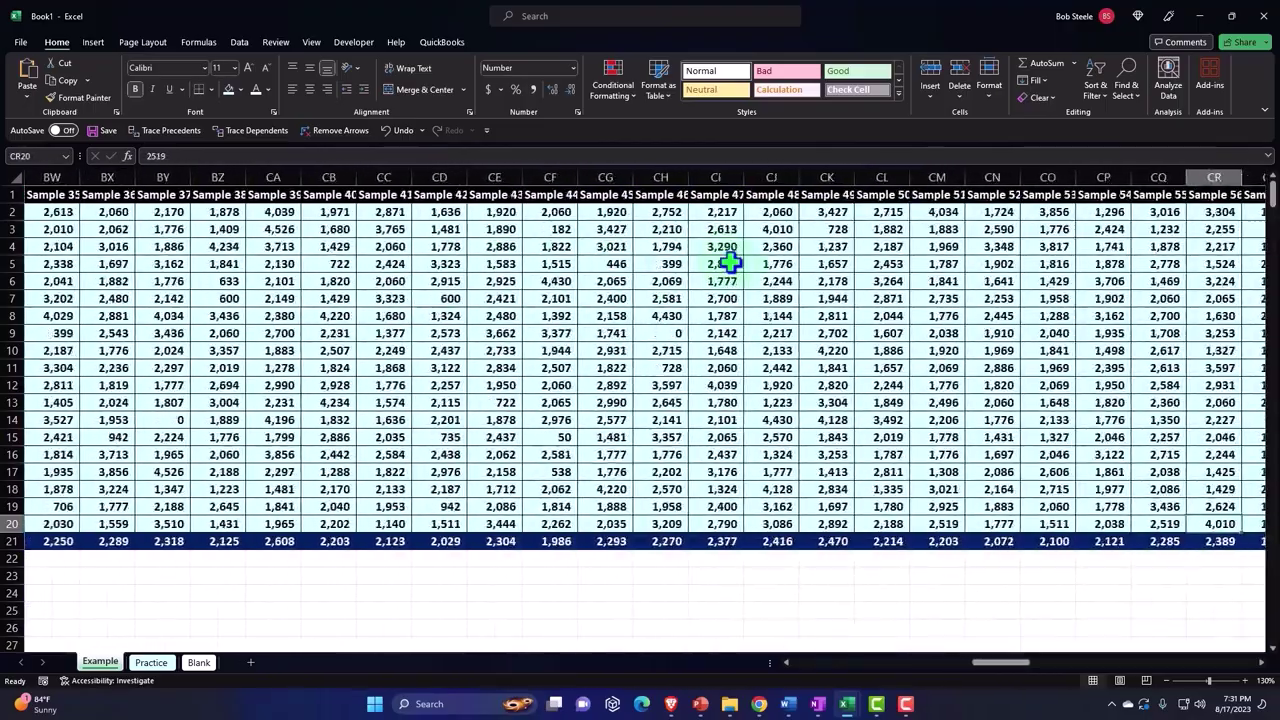
{"action": "key", "text": "Right"}
{"action": "key", "text": "Right"}
{"action": "key", "text": "Right"}
{"action": "key", "text": "Right"}
{"action": "key", "text": "Right"}
{"action": "key", "text": "Right"}
{"action": "key", "text": "Right"}
{"action": "key", "text": "Right"}
{"action": "key", "text": "Right"}
{"action": "key", "text": "Right"}
{"action": "key", "text": "Right"}
{"action": "key", "text": "Right"}
{"action": "key", "text": "Right"}
{"action": "key", "text": "Right"}
{"action": "key", "text": "Right"}
{"action": "key", "text": "Right"}
{"action": "key", "text": "Right"}
{"action": "key", "text": "Right"}
{"action": "key", "text": "Right"}
{"action": "key", "text": "Right"}
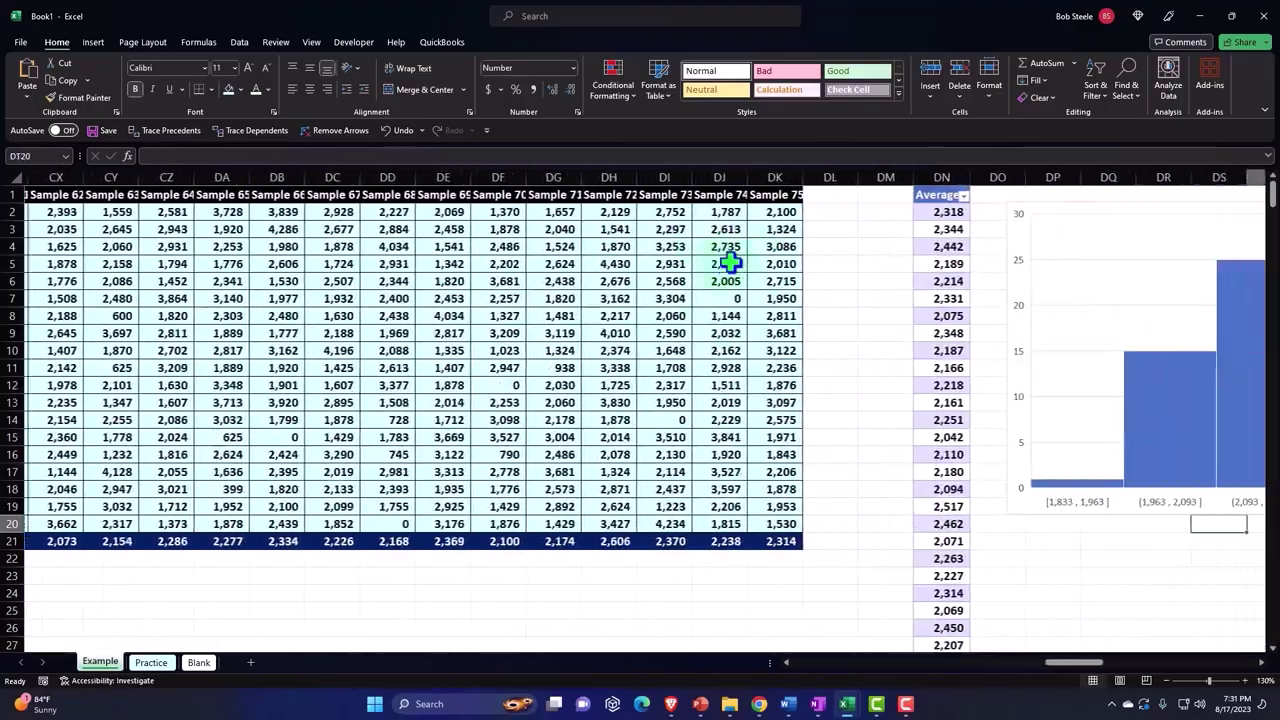
{"action": "key", "text": "Right"}
{"action": "key", "text": "Right"}
{"action": "key", "text": "Right"}
{"action": "key", "text": "Right"}
{"action": "key", "text": "Right"}
{"action": "key", "text": "Right"}
{"action": "key", "text": "Right"}
{"action": "key", "text": "Right"}
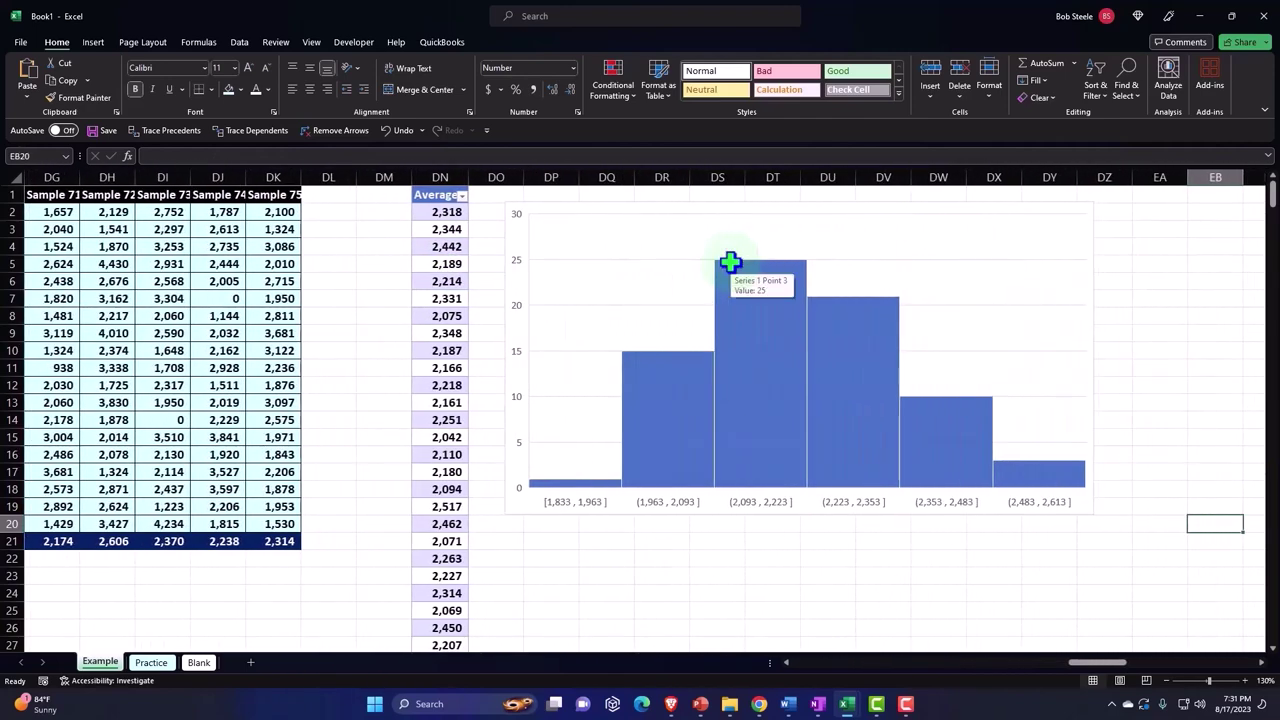
On the Blank sheet, delete the Kaggle screenshot picture
{"action": "left_click", "coordinate": [211, 666]}
{"action": "left_click", "coordinate": [417, 319]}
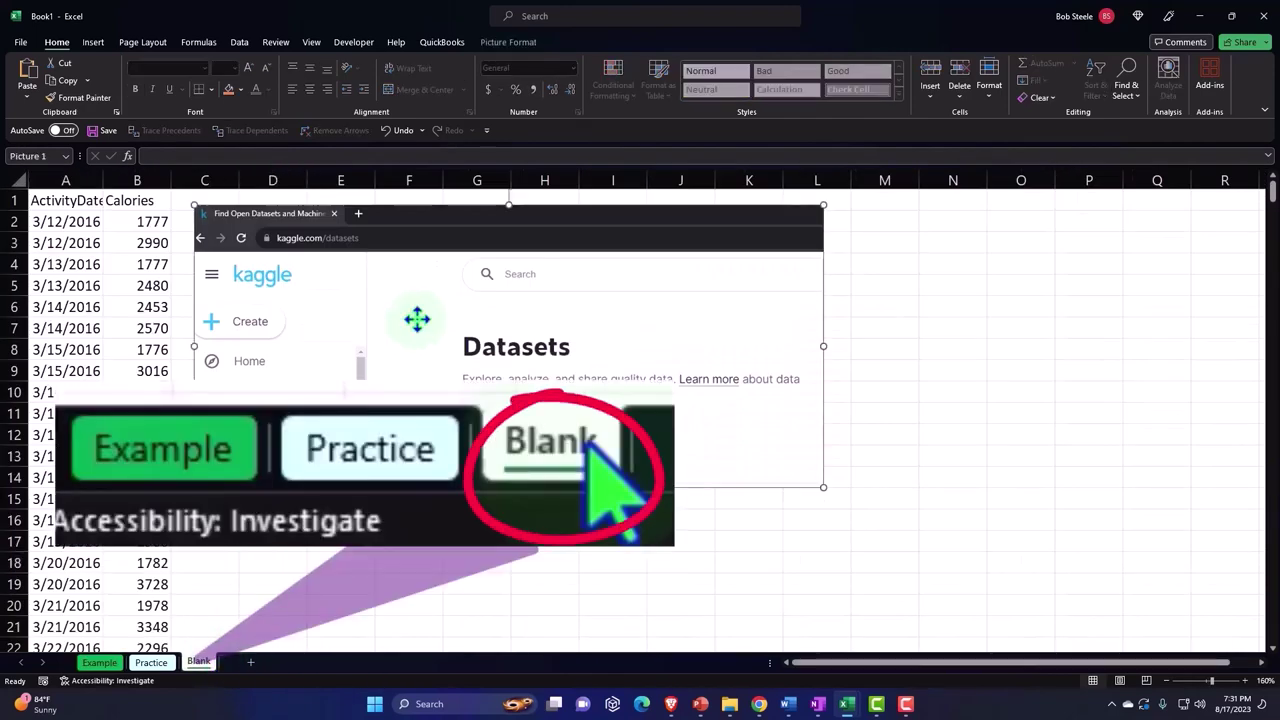
{"action": "key", "text": "Delete"}
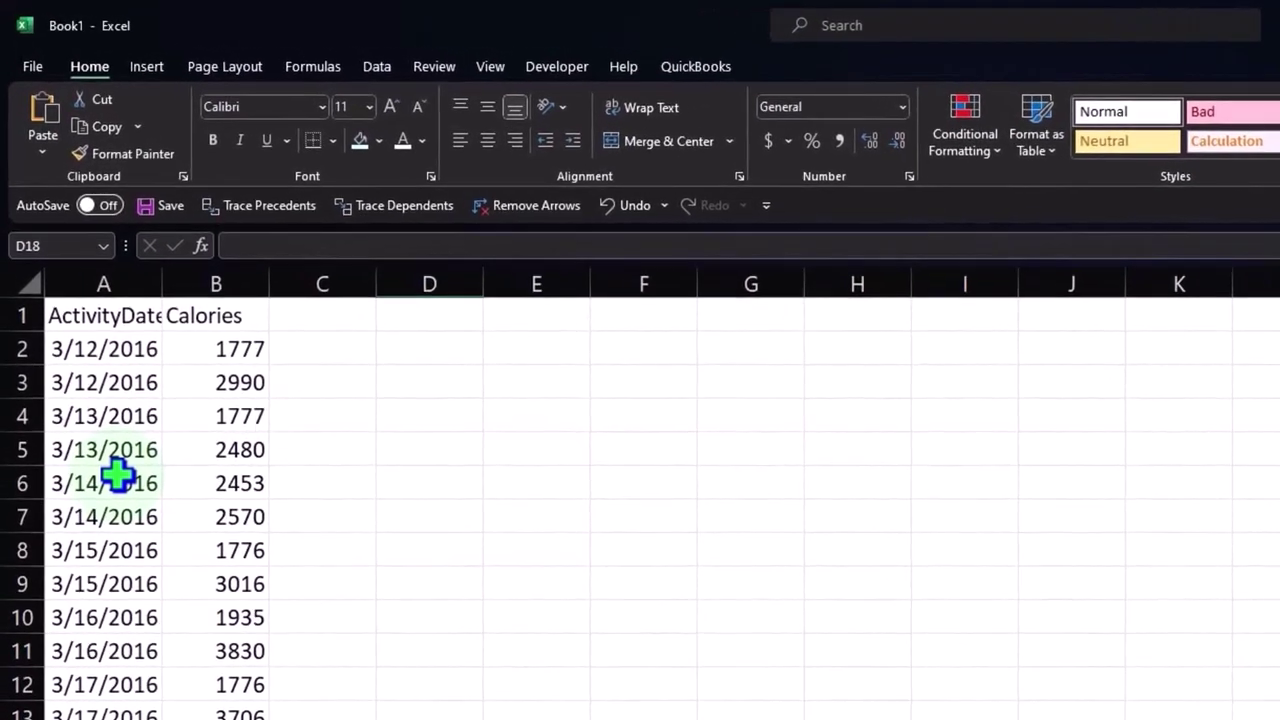
Start converting the ActivityDate and Calories data range into a table
{"action": "left_click", "coordinate": [117, 477]}
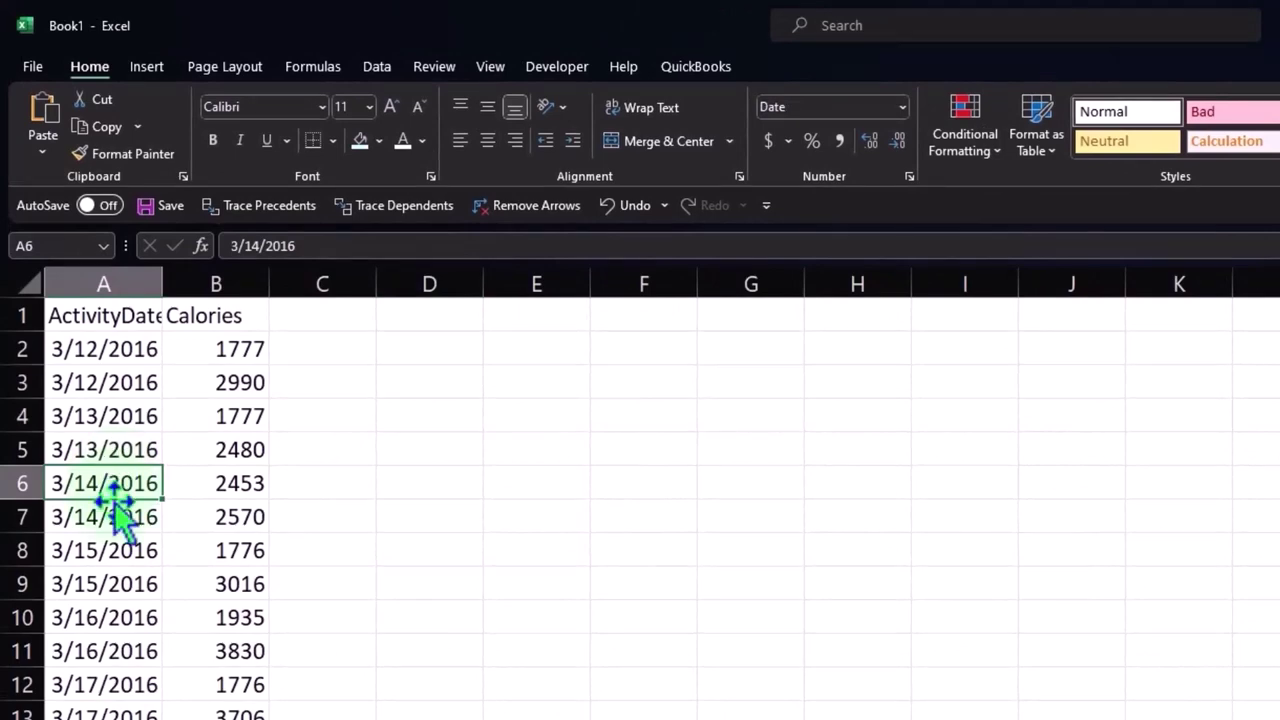
{"action": "left_click", "coordinate": [166, 68]}
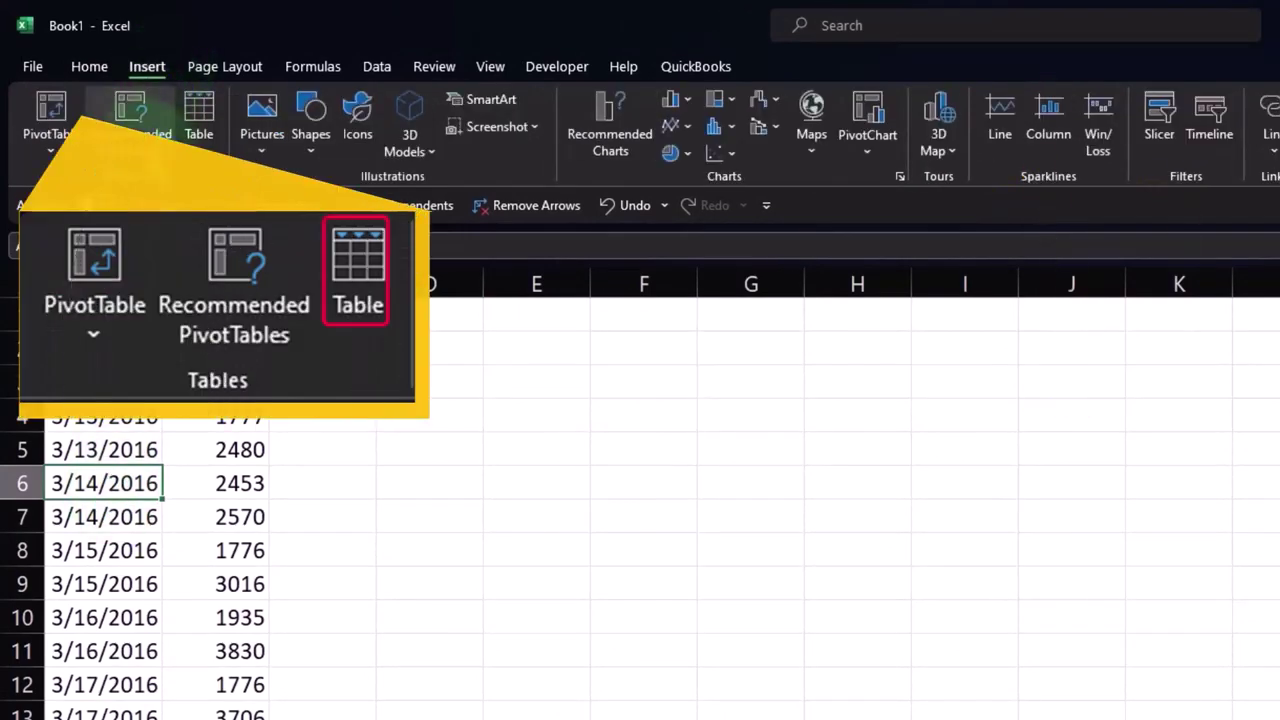
{"action": "left_click", "coordinate": [203, 130]}
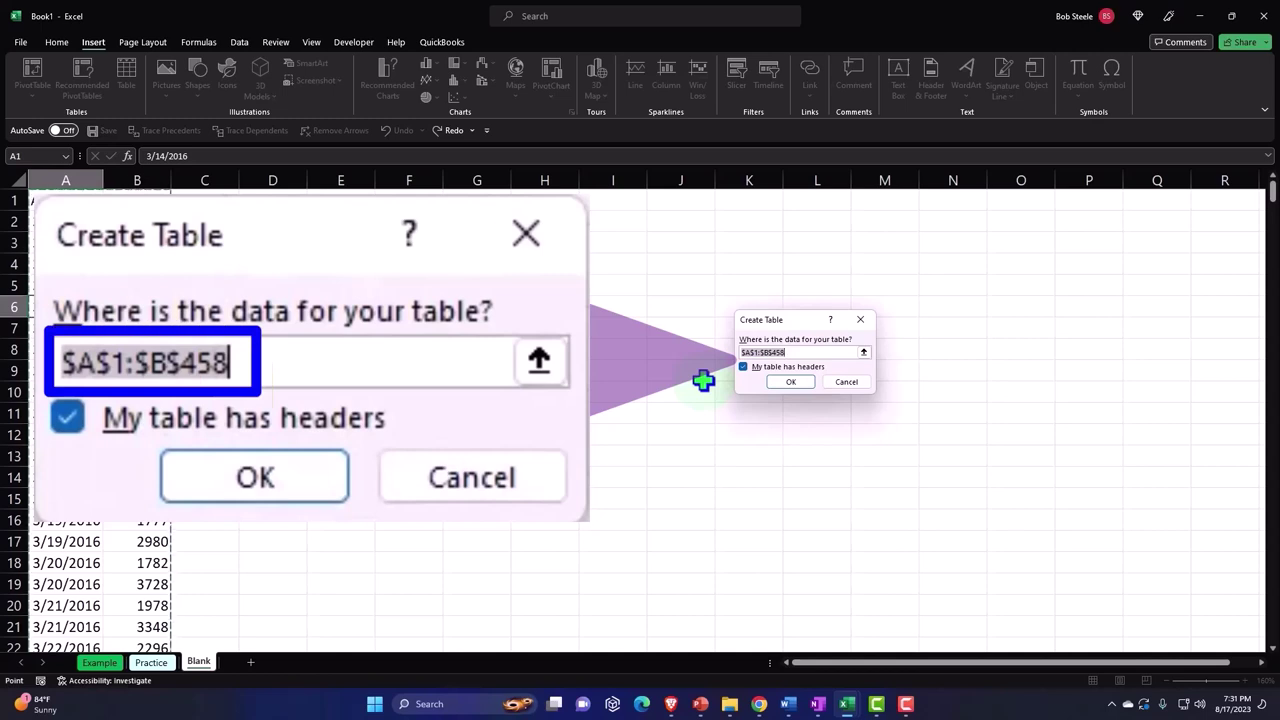
Confirm the table creation and sort Calories from smallest to largest
{"action": "left_click", "coordinate": [790, 383]}
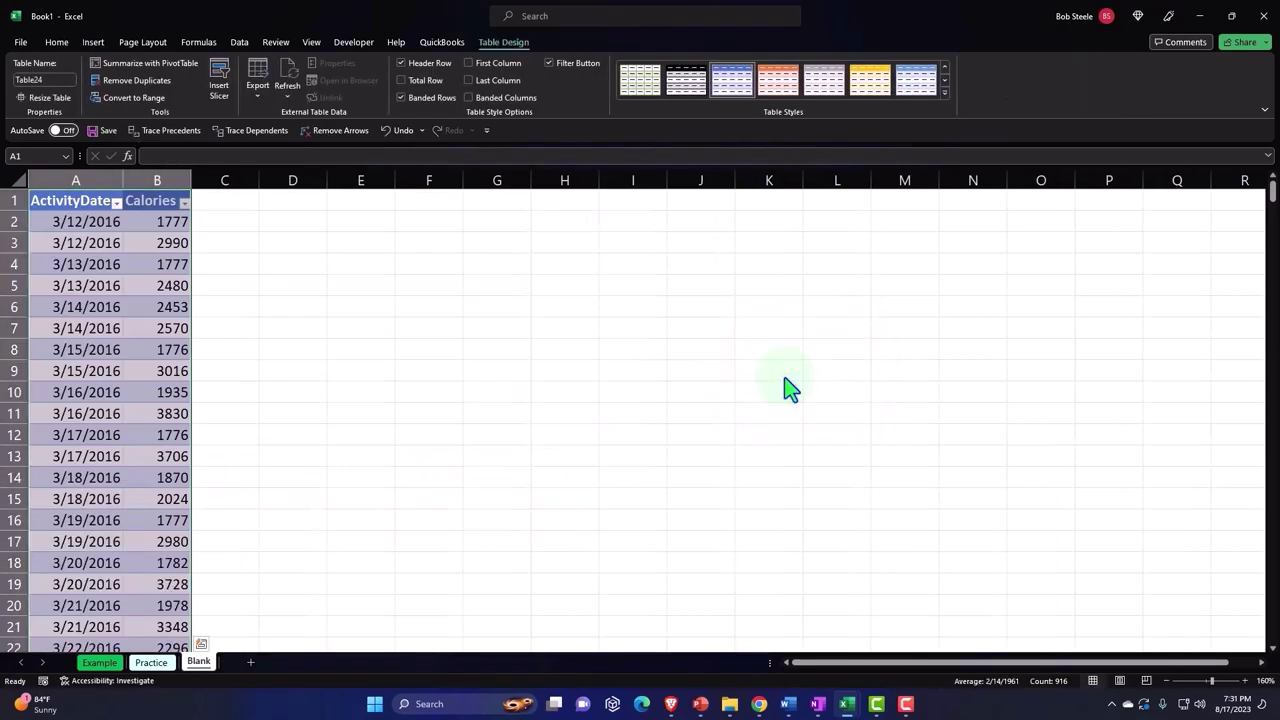
{"action": "left_click", "coordinate": [346, 320]}
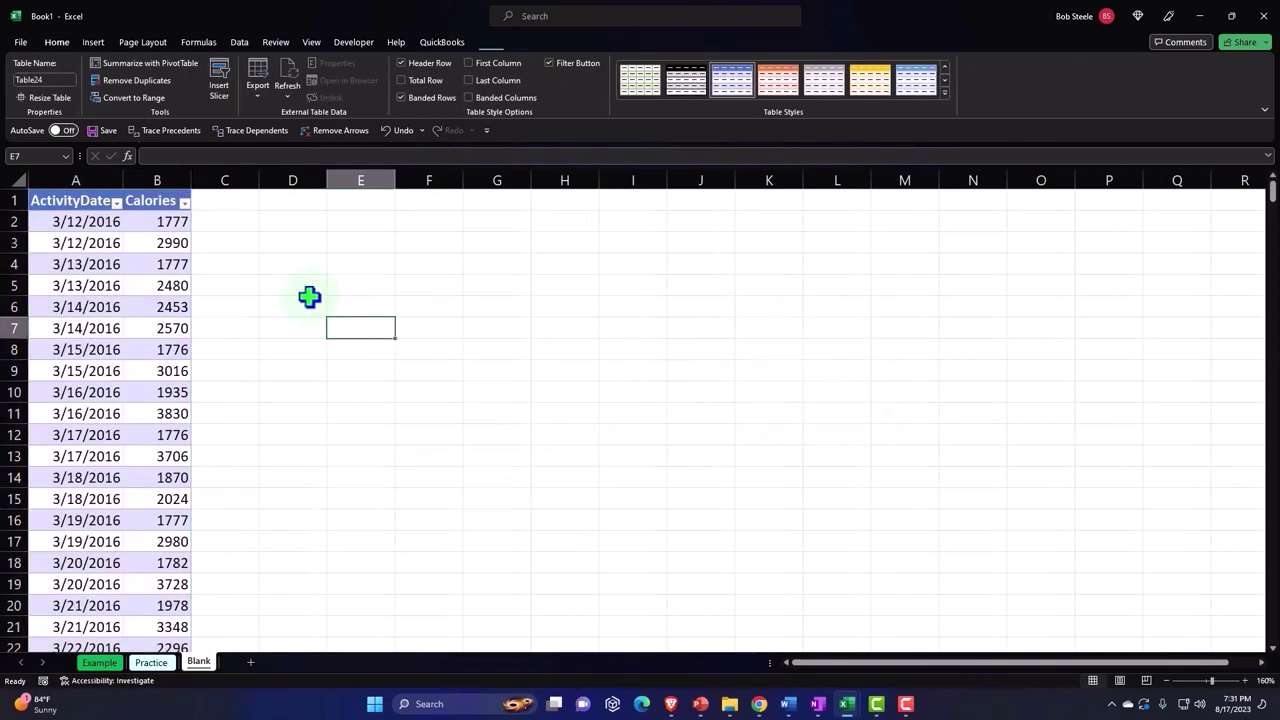
{"action": "left_click", "coordinate": [184, 203]}
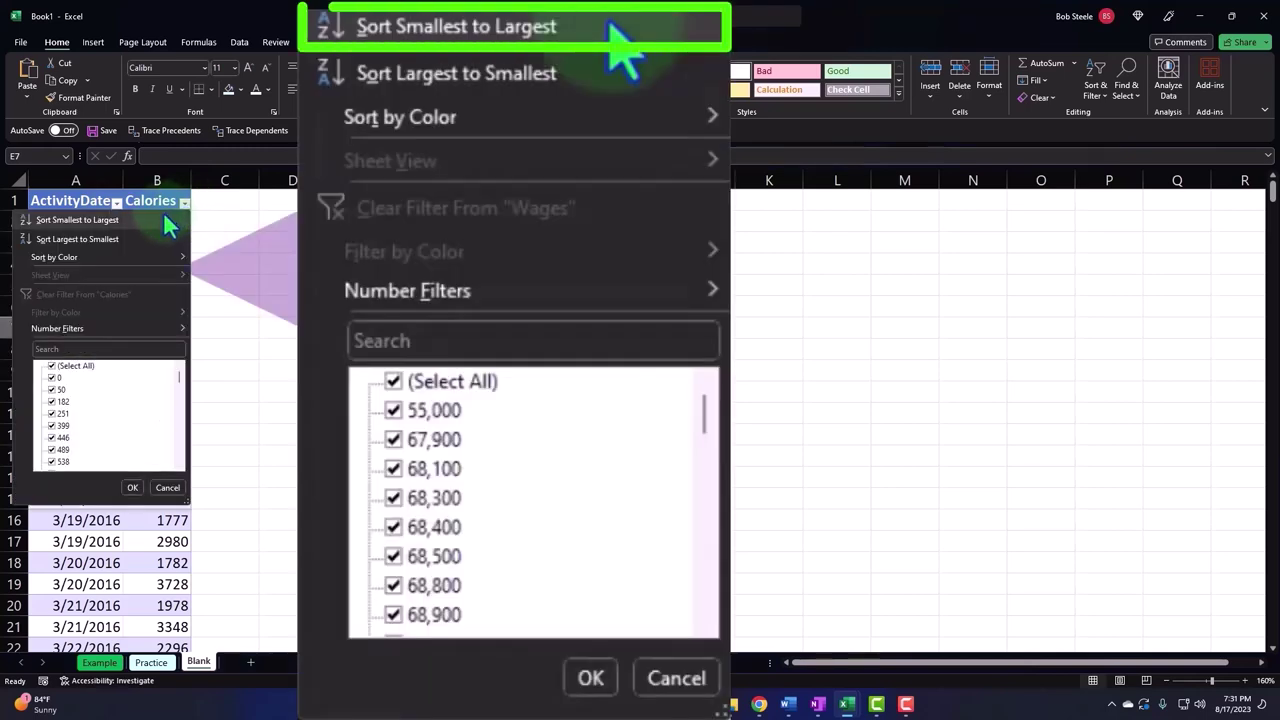
{"action": "left_click", "coordinate": [165, 229]}
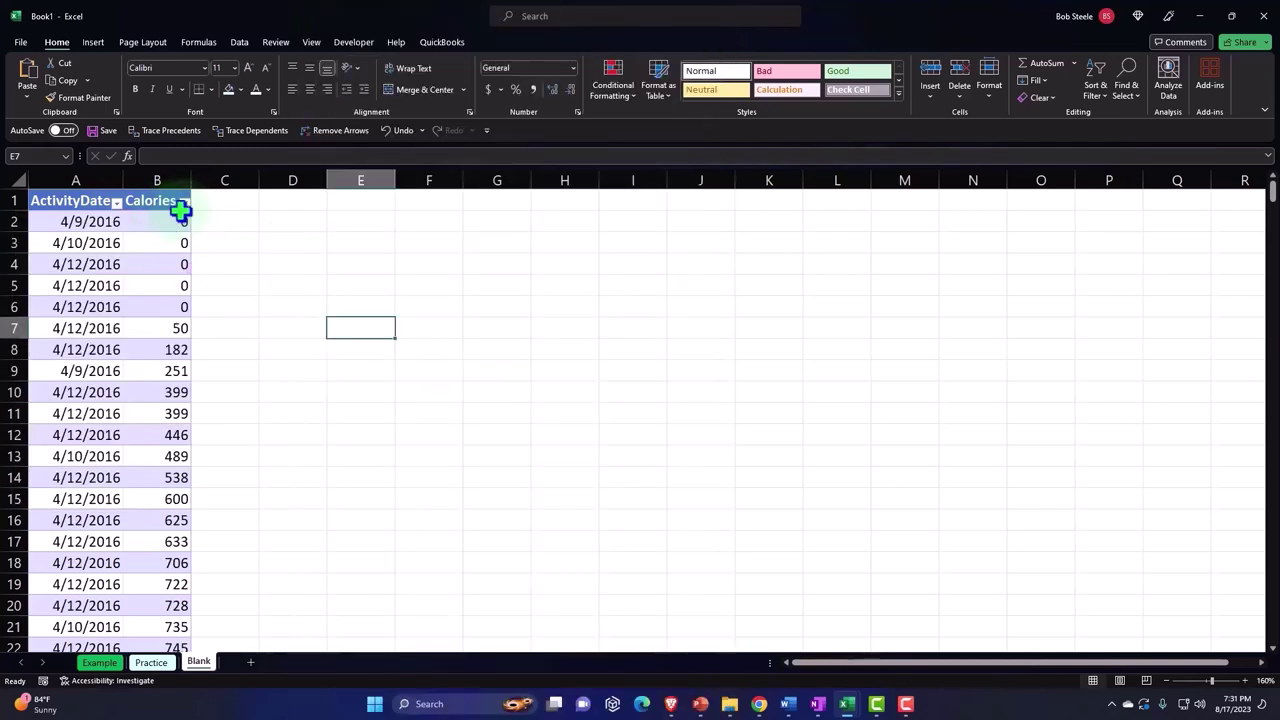
Re-sort Calories largest to smallest, then sort the table by ActivityDate oldest to newest
{"action": "left_click", "coordinate": [184, 208]}
{"action": "left_click", "coordinate": [184, 204]}
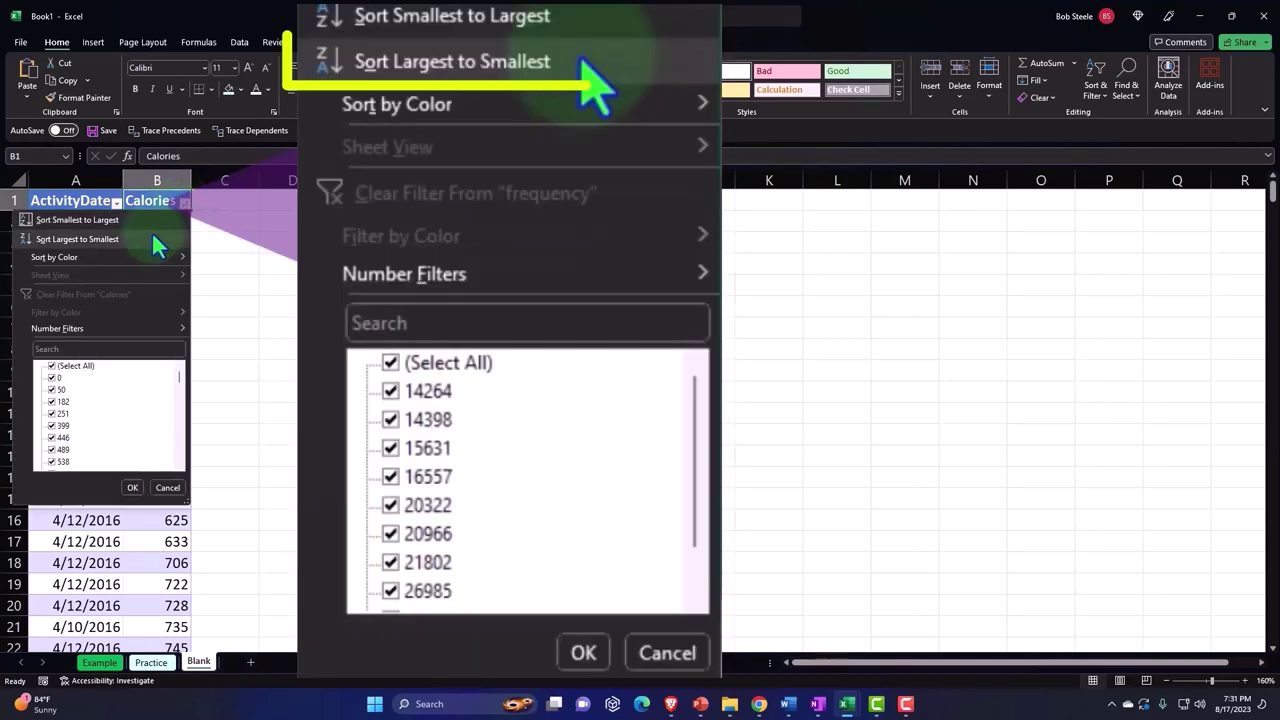
{"action": "left_click", "coordinate": [152, 236]}
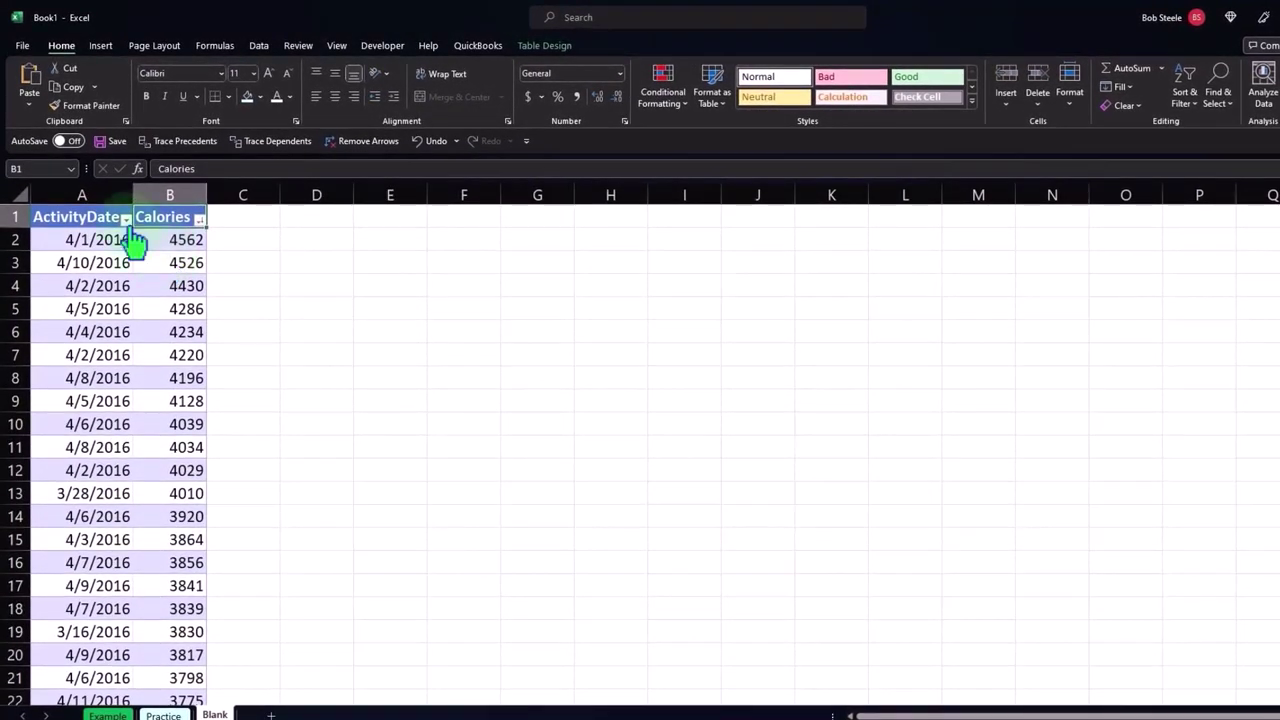
{"action": "left_click", "coordinate": [126, 218]}
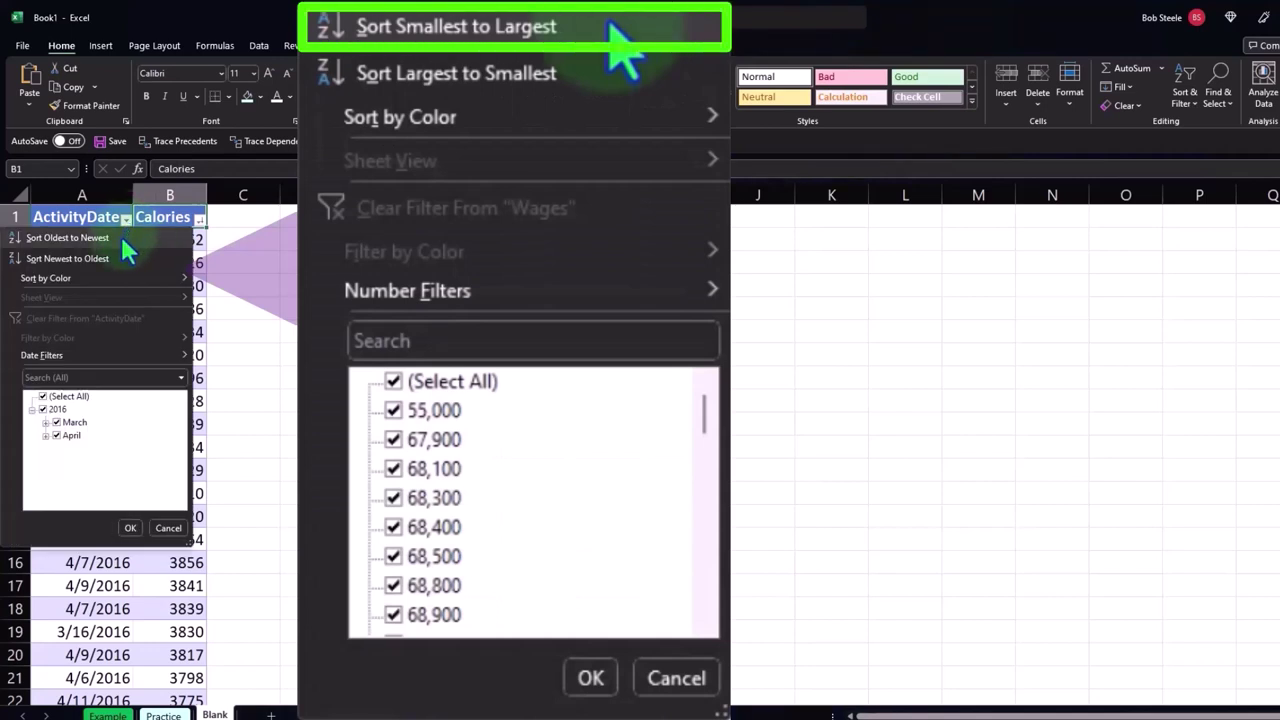
{"action": "left_click", "coordinate": [122, 238]}
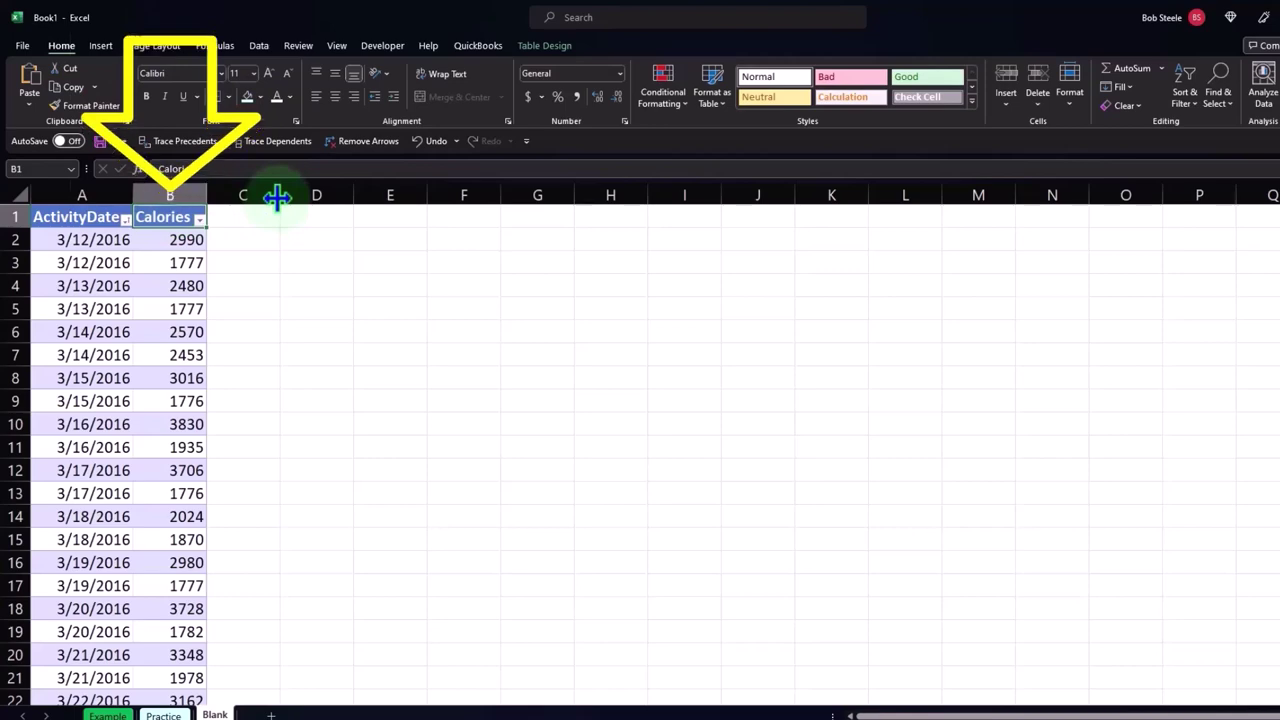
Narrow column C into a thin spacer column
{"action": "left_click_drag", "start_coordinate": [277, 197], "coordinate": [234, 200]}
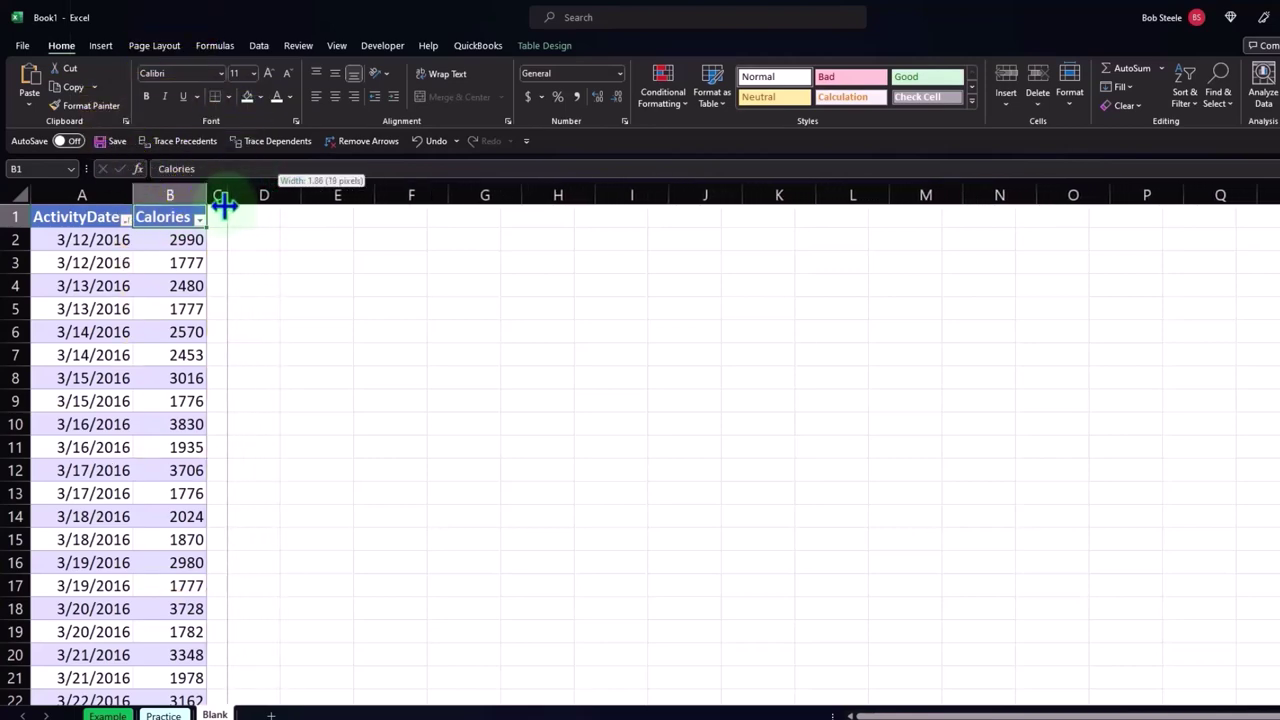
{"action": "left_click_drag", "start_coordinate": [222, 205], "coordinate": [222, 205]}
{"action": "scroll", "coordinate": [263, 333], "scroll_direction": "up", "scroll_amount": 1}
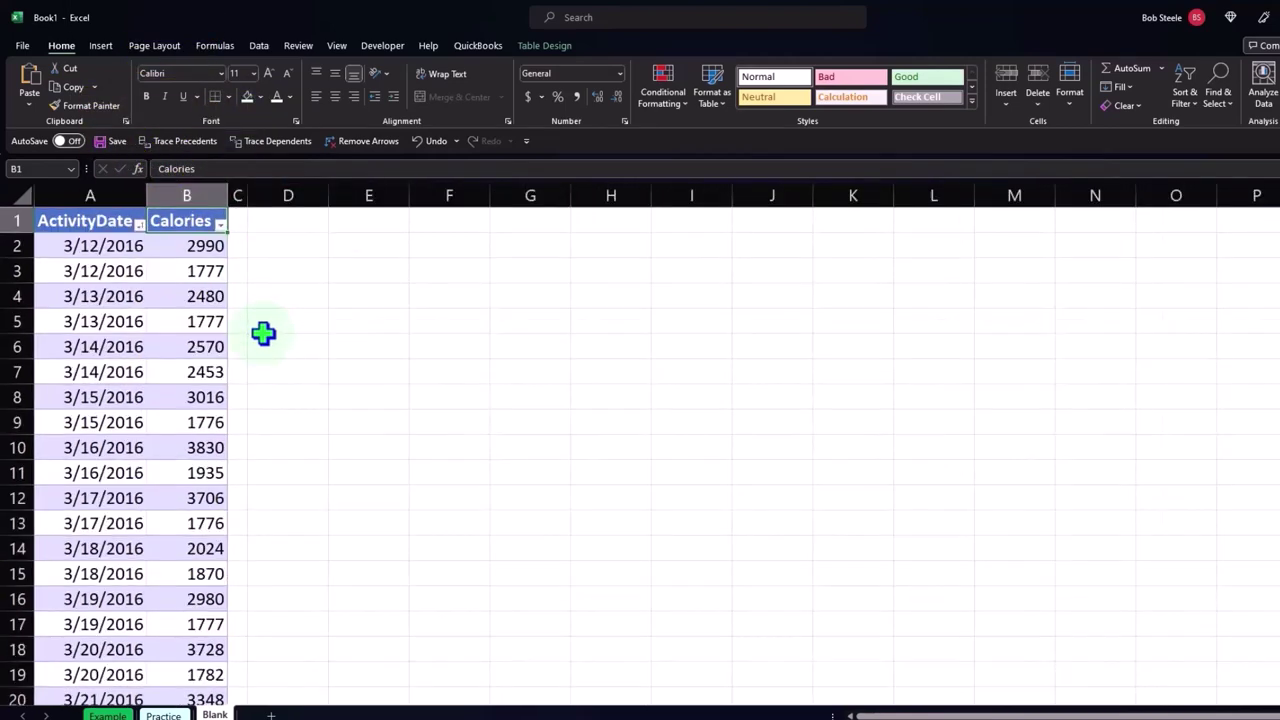
{"action": "scroll", "coordinate": [288, 350], "scroll_direction": "up", "scroll_amount": 1}
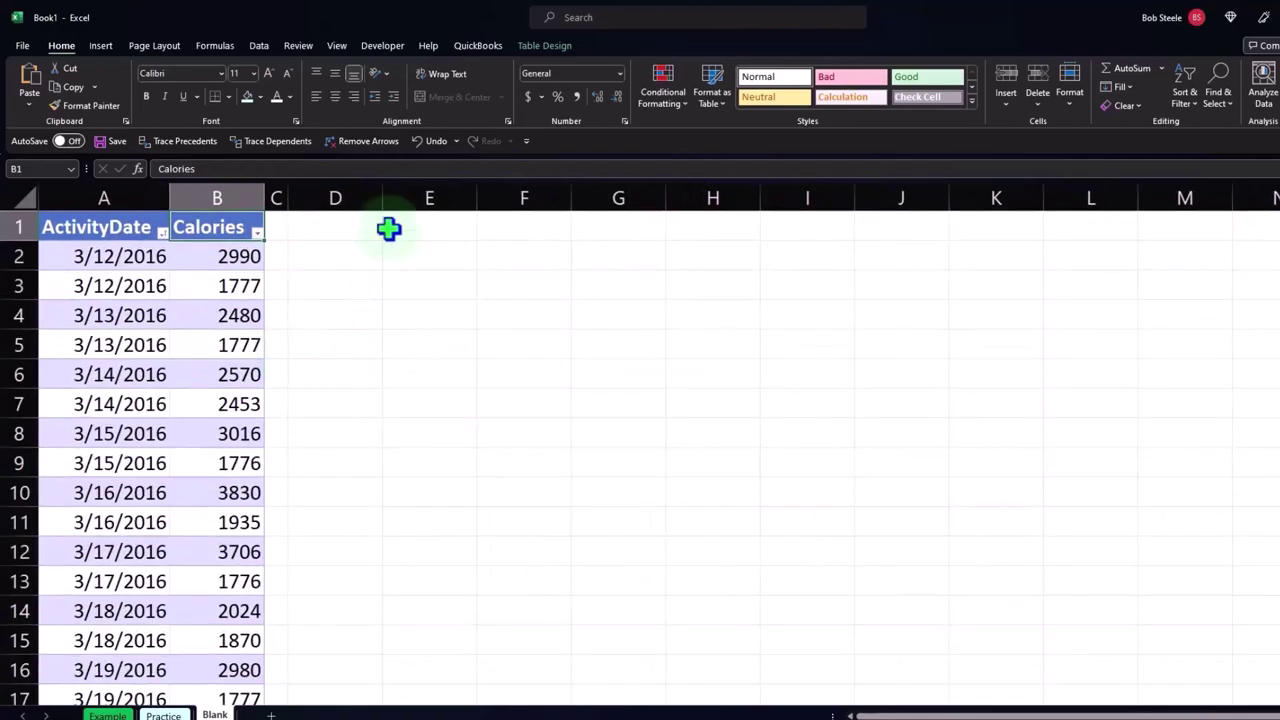
Start typing 'Averag' as a statistics label in cell D1
{"action": "left_click", "coordinate": [357, 224]}
{"action": "type", "text": "Ave"}
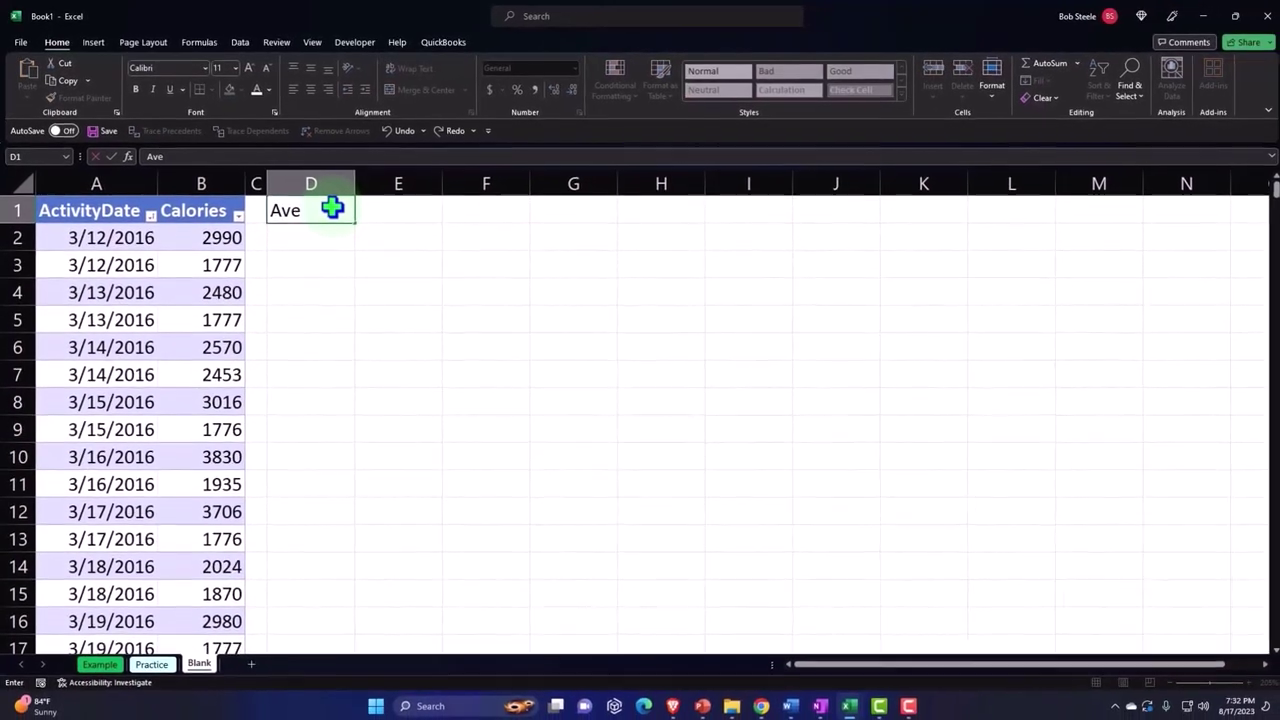
{"action": "type", "text": "rage"}
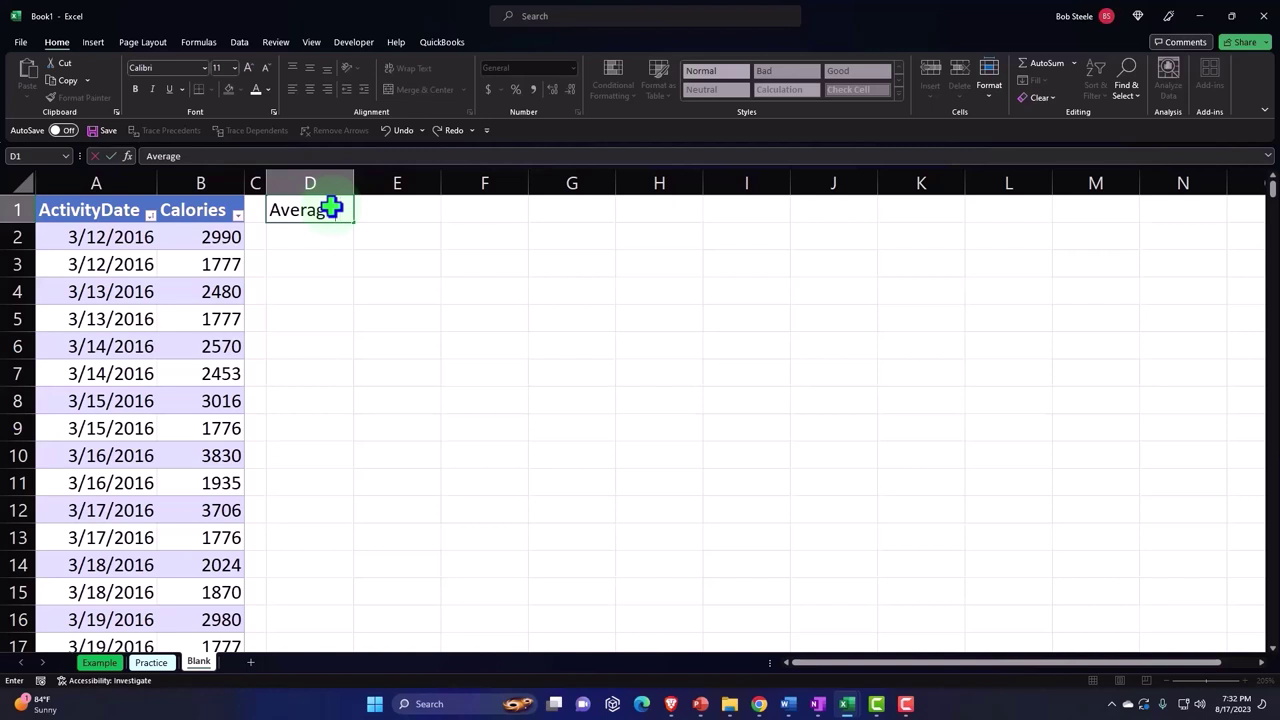
{"action": "left_click", "coordinate": [334, 256]}
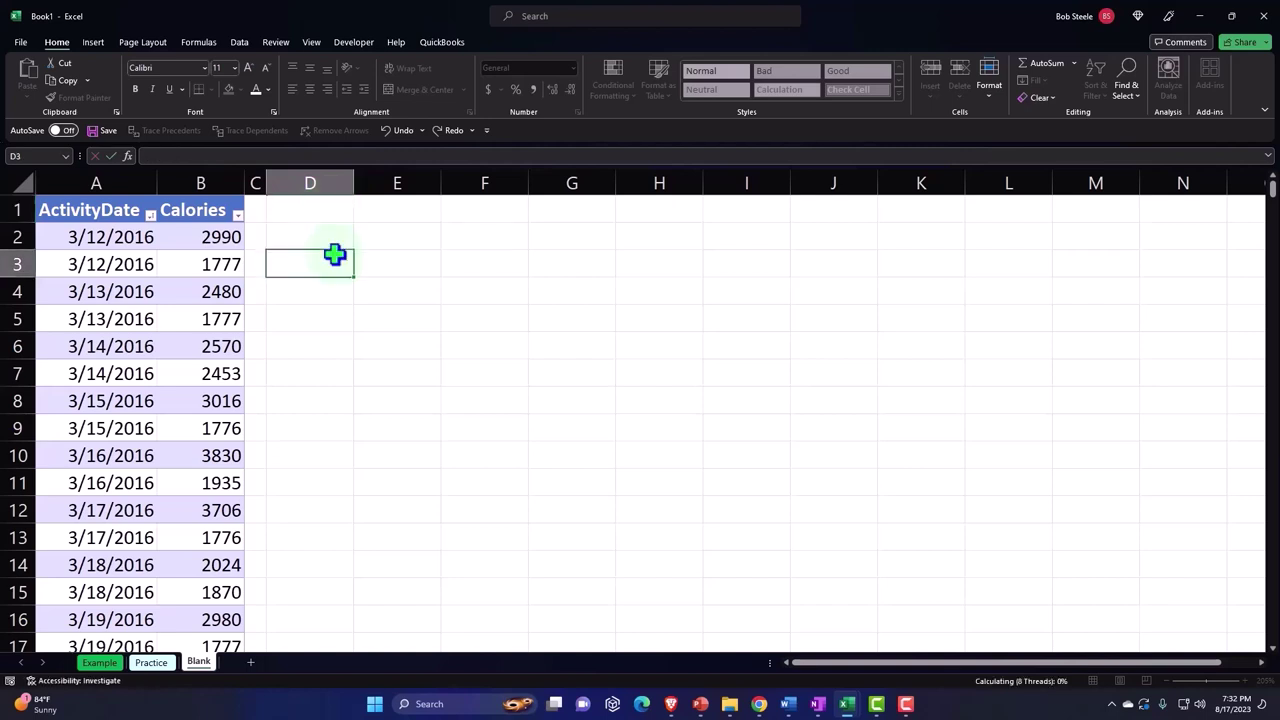
For the whole sheet, choose Currency with 0 decimals, no symbol and (1,234) negatives in Format Cells
{"action": "left_click", "coordinate": [28, 182]}
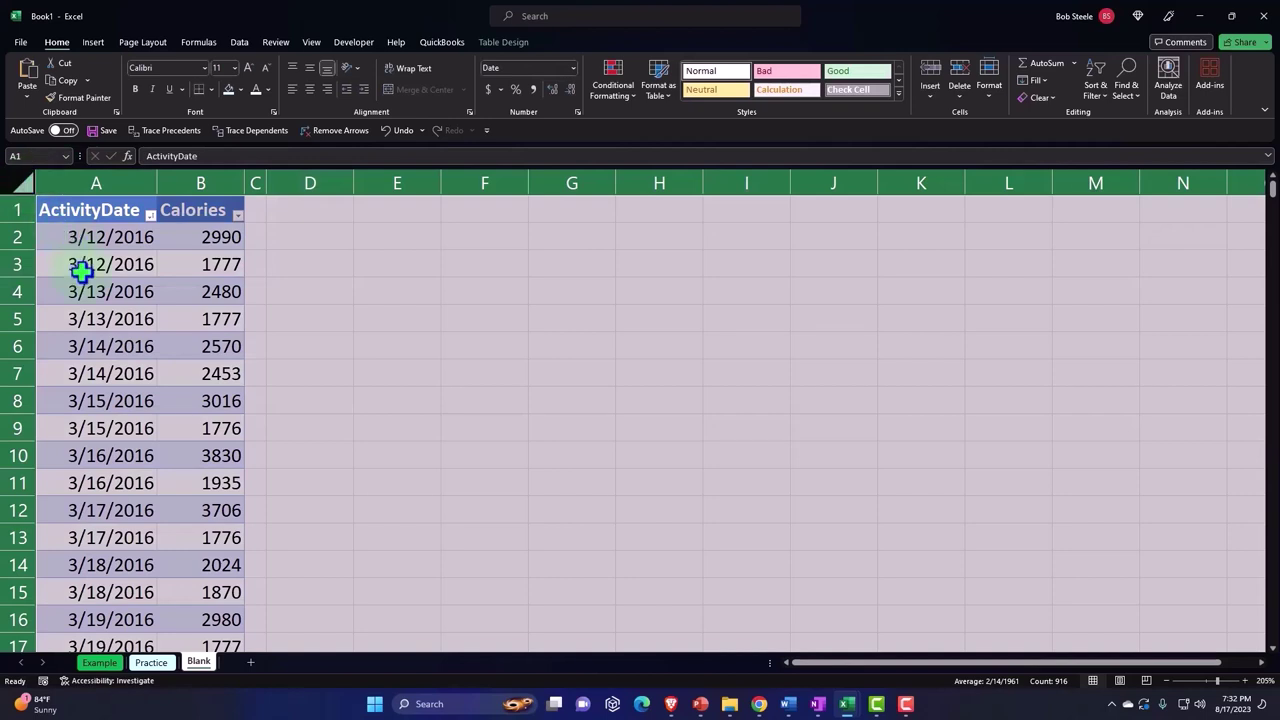
{"action": "right_click", "coordinate": [359, 262]}
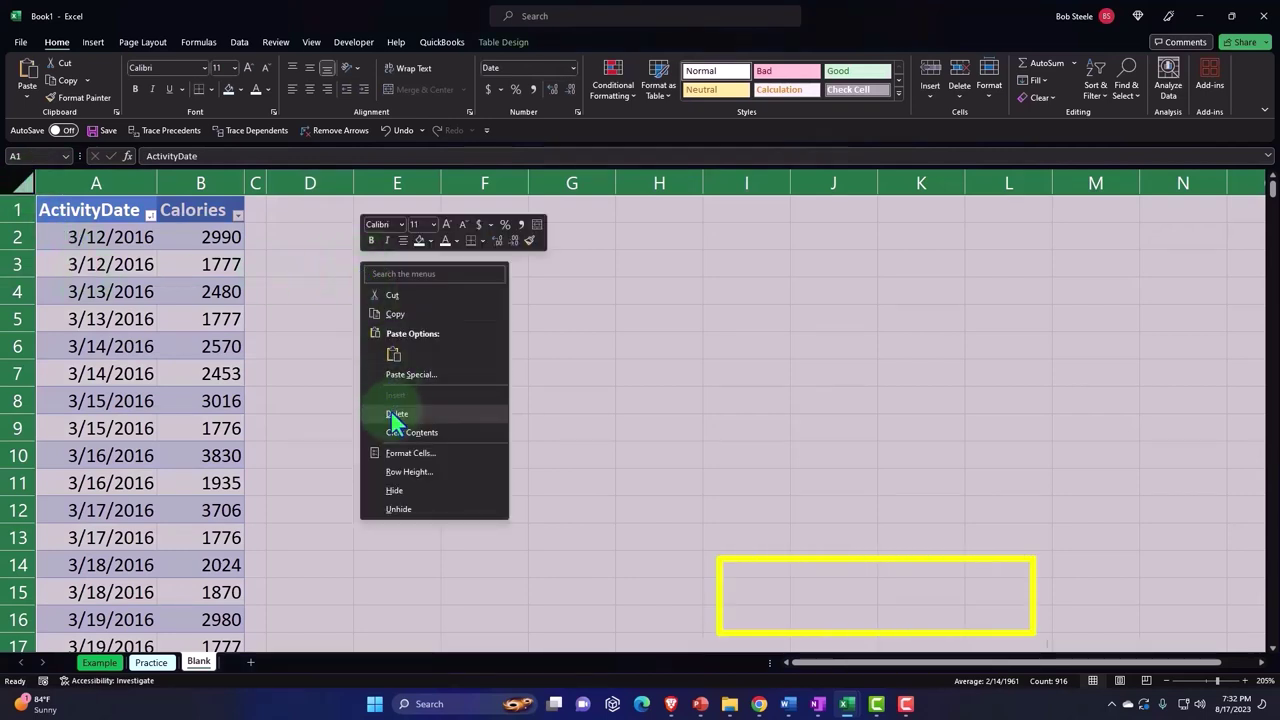
{"action": "left_click", "coordinate": [402, 452]}
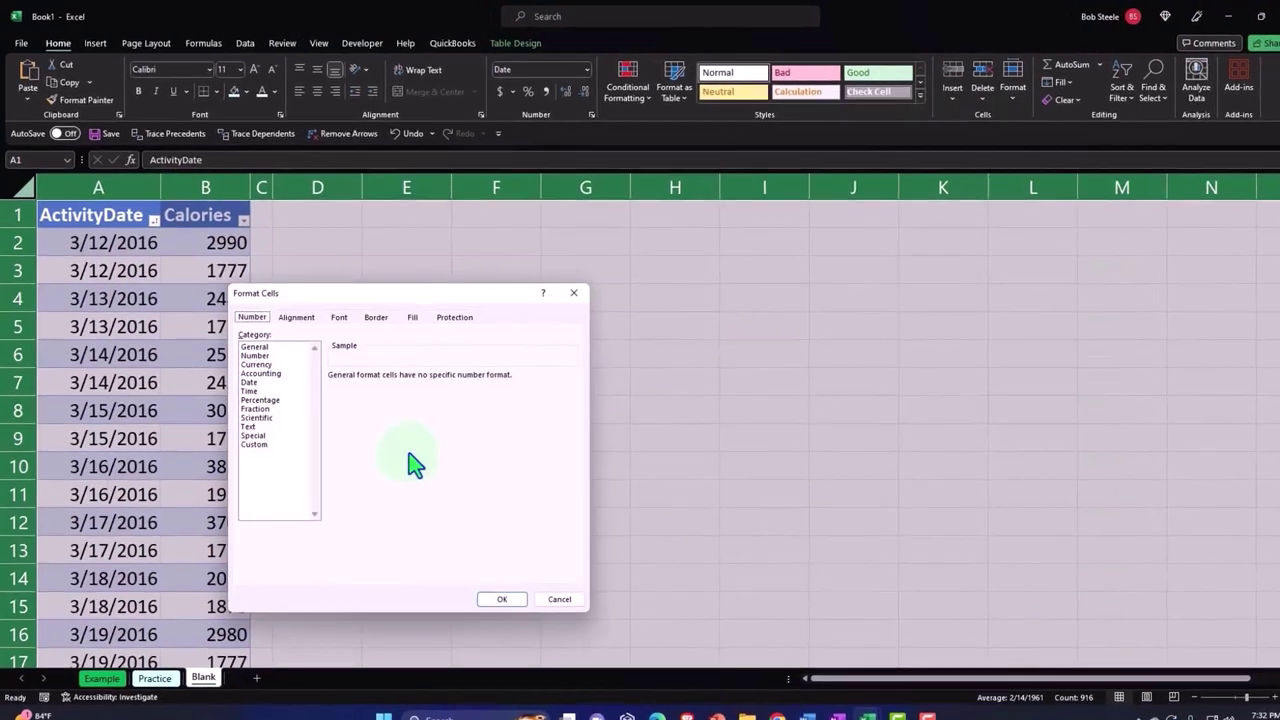
{"action": "left_click_drag", "start_coordinate": [389, 293], "coordinate": [508, 201]}
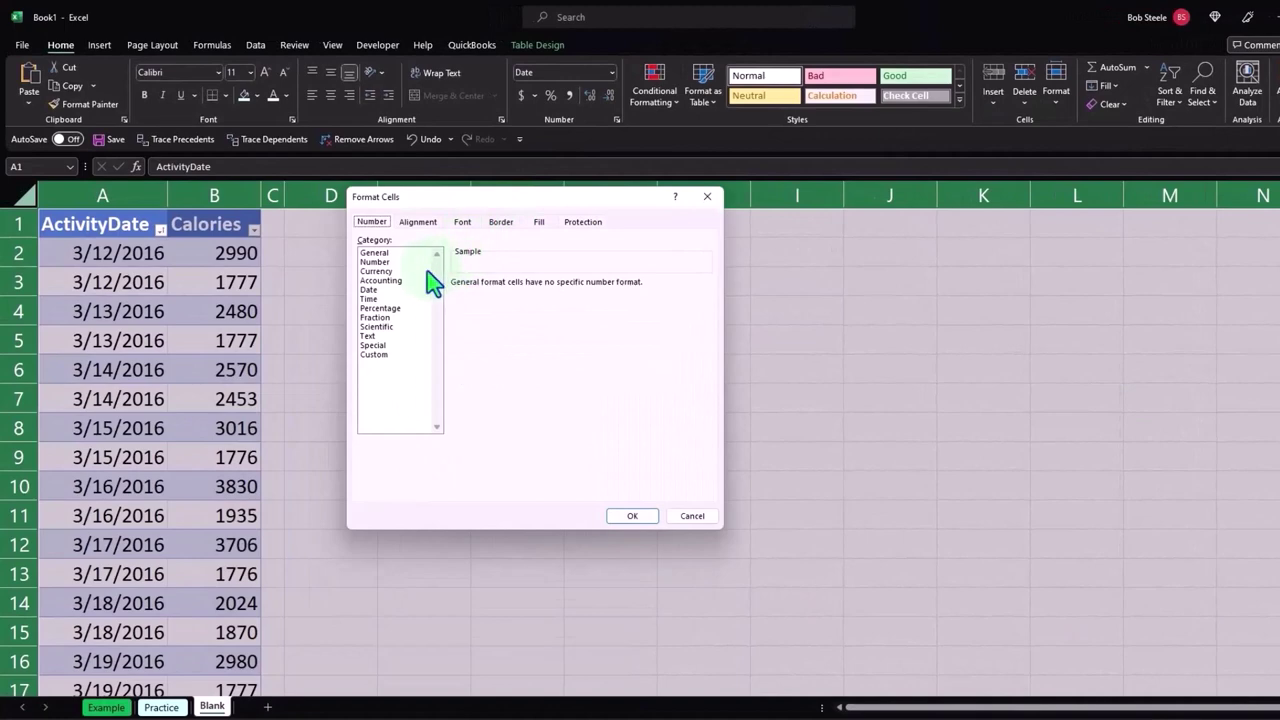
{"action": "left_click", "coordinate": [386, 272]}
{"action": "left_click", "coordinate": [474, 357]}
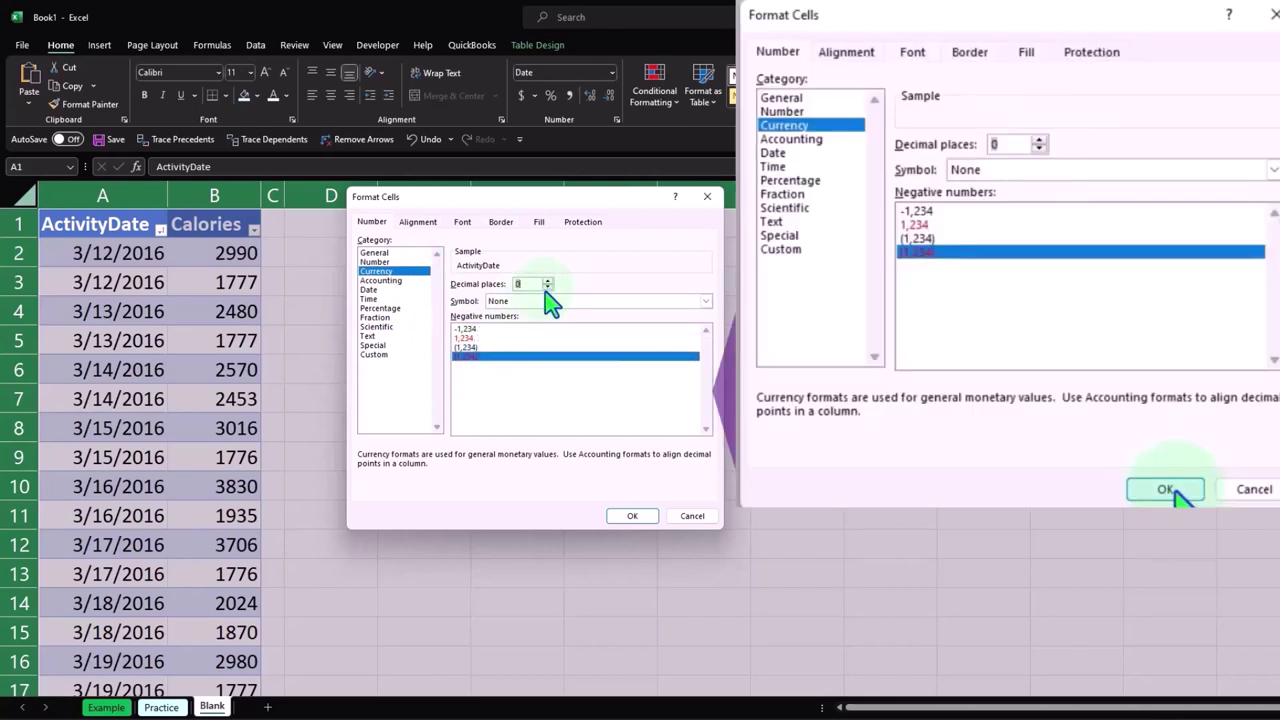
Apply the number format, give column A Short Date format, and make the Calories header white
{"action": "left_click", "coordinate": [632, 516]}
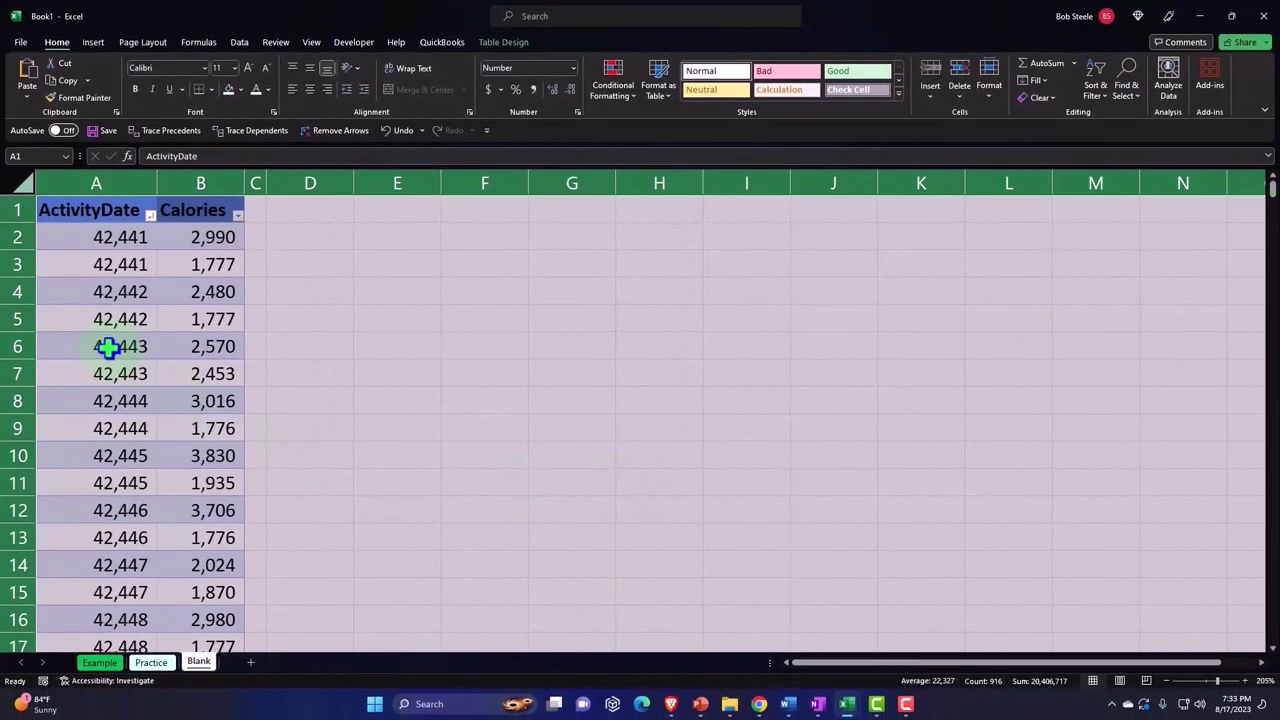
{"action": "left_click", "coordinate": [363, 347]}
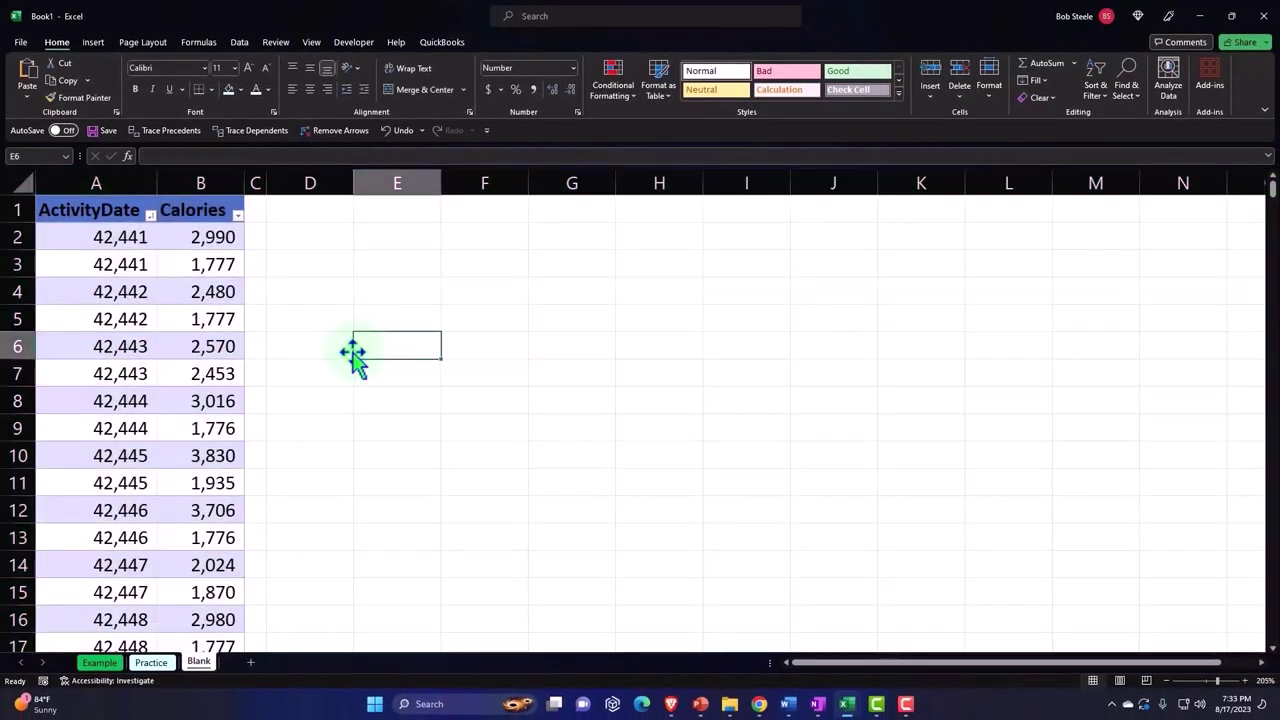
{"action": "left_click", "coordinate": [112, 183]}
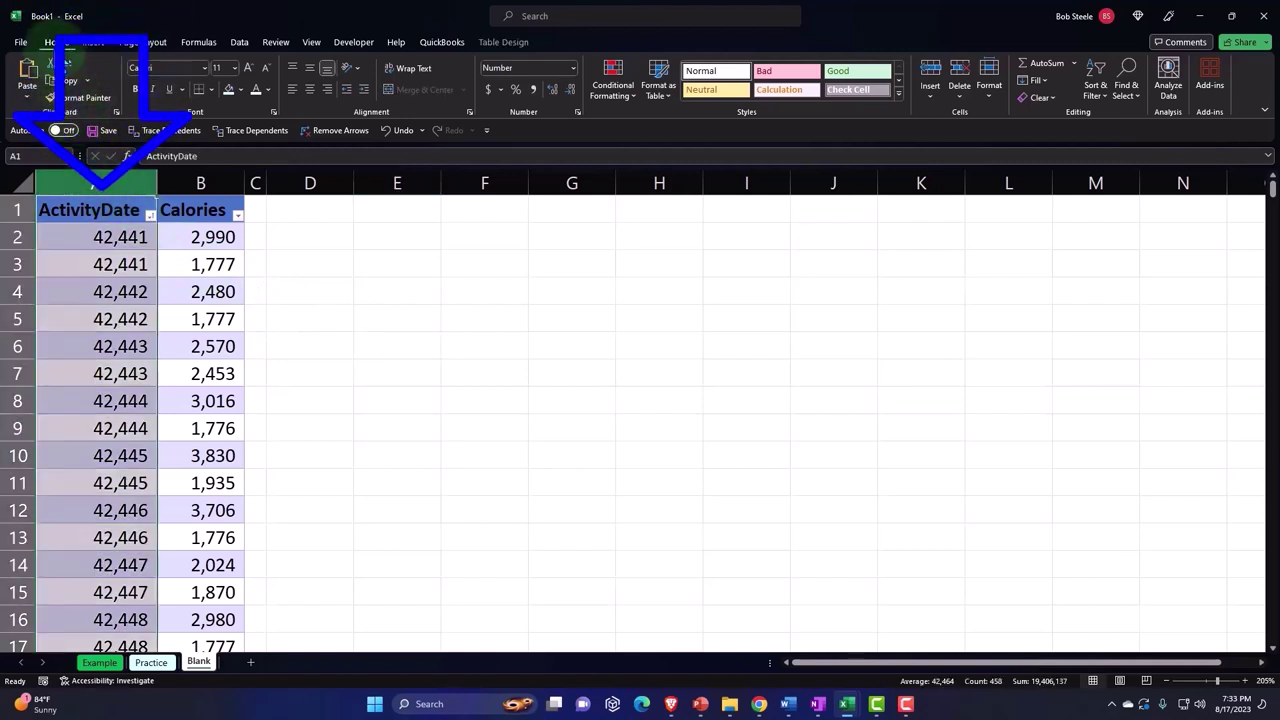
{"action": "left_click", "coordinate": [573, 68]}
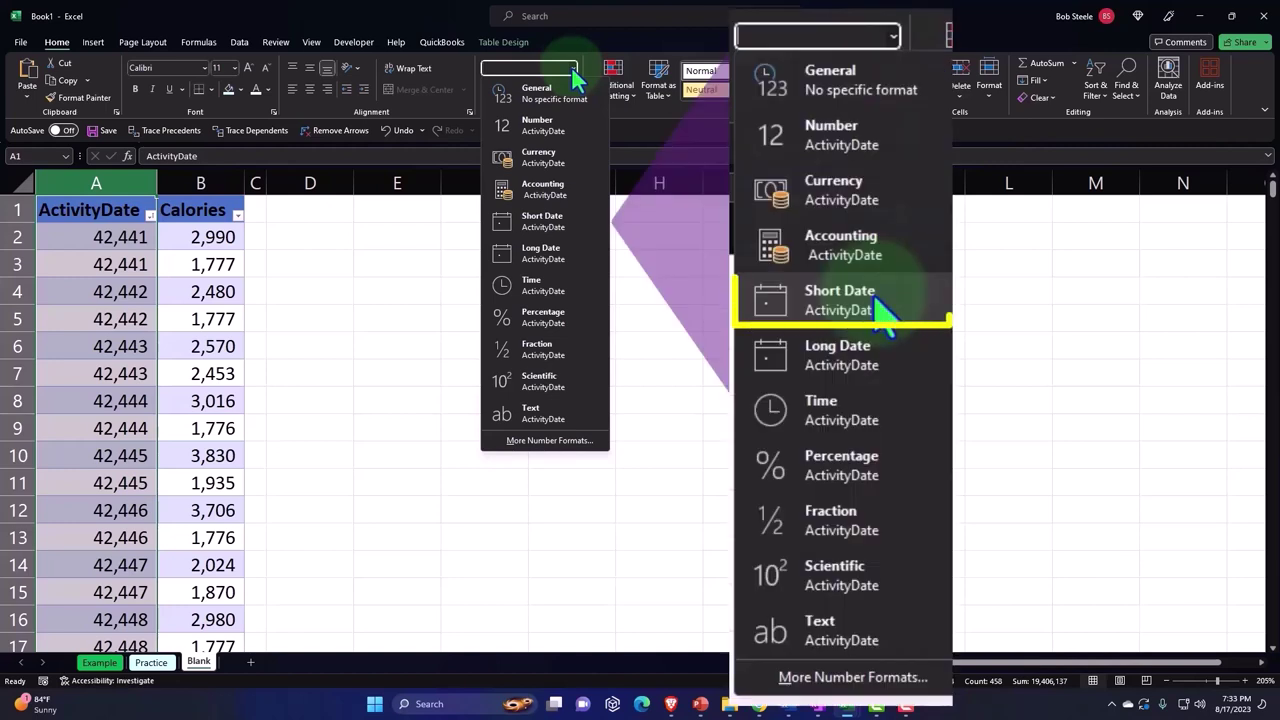
{"action": "left_click", "coordinate": [563, 224]}
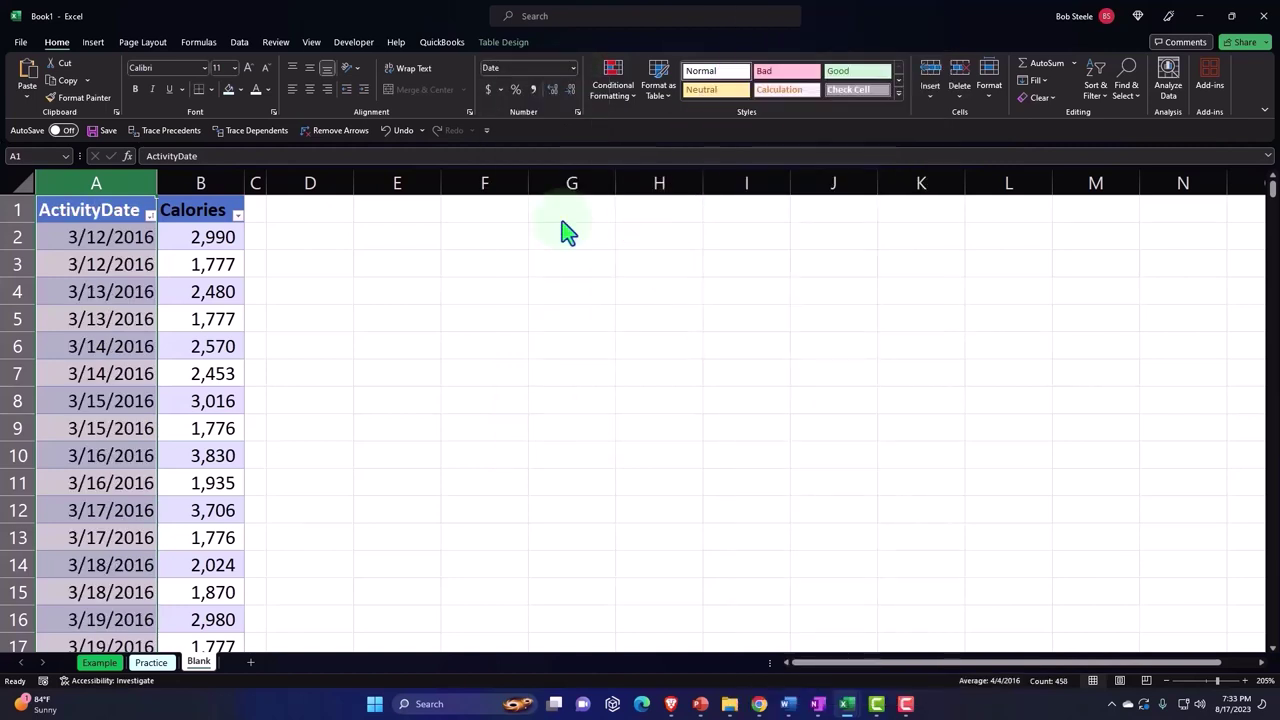
{"action": "left_click", "coordinate": [565, 262]}
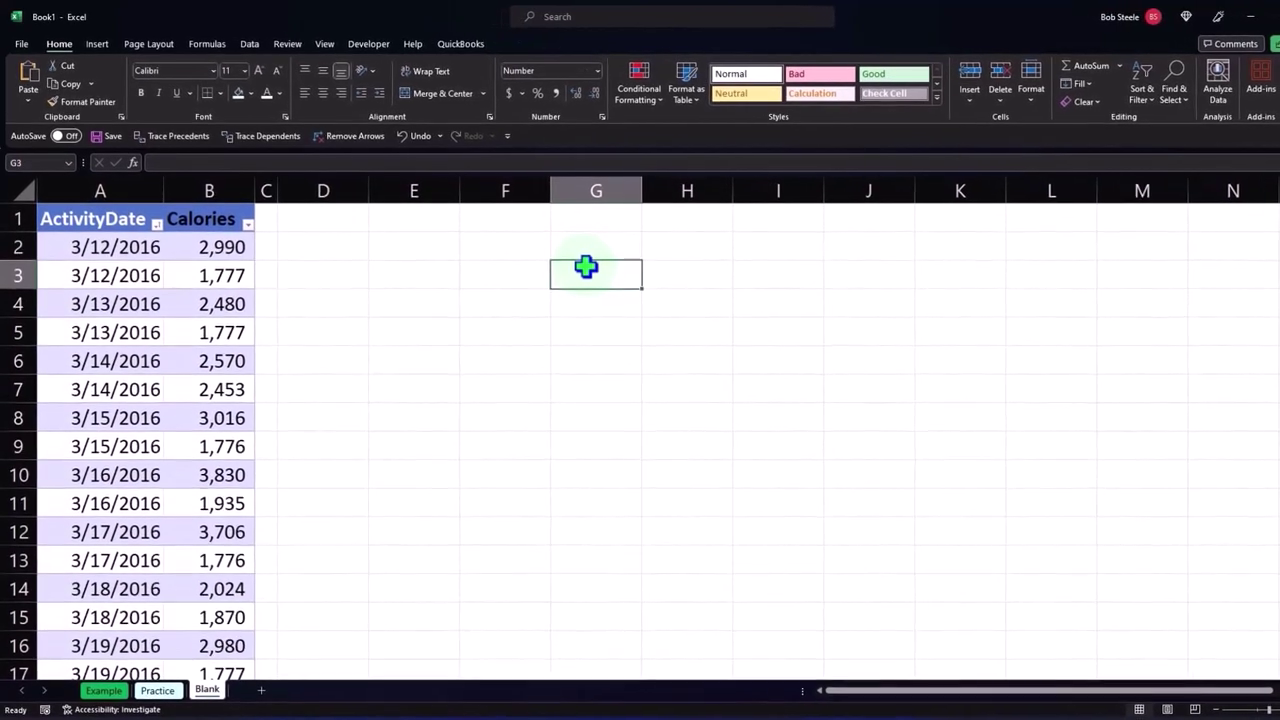
{"action": "left_click", "coordinate": [226, 218]}
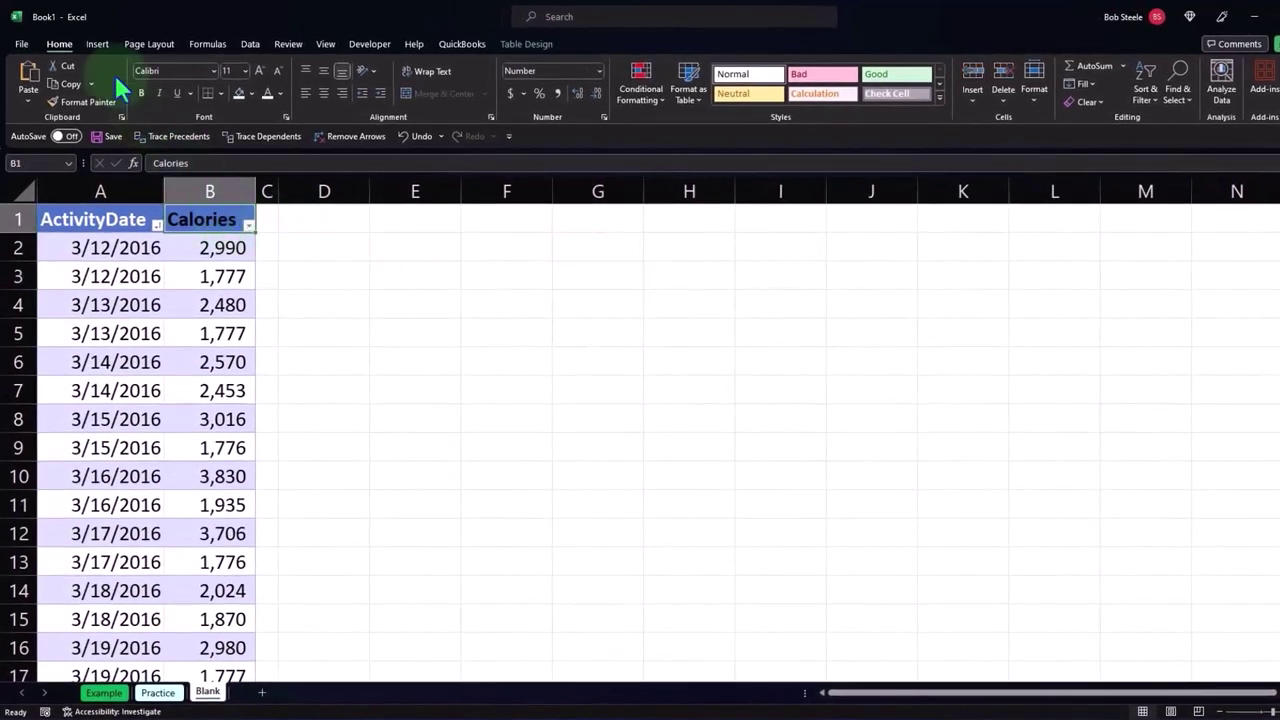
{"action": "left_click", "coordinate": [267, 91]}
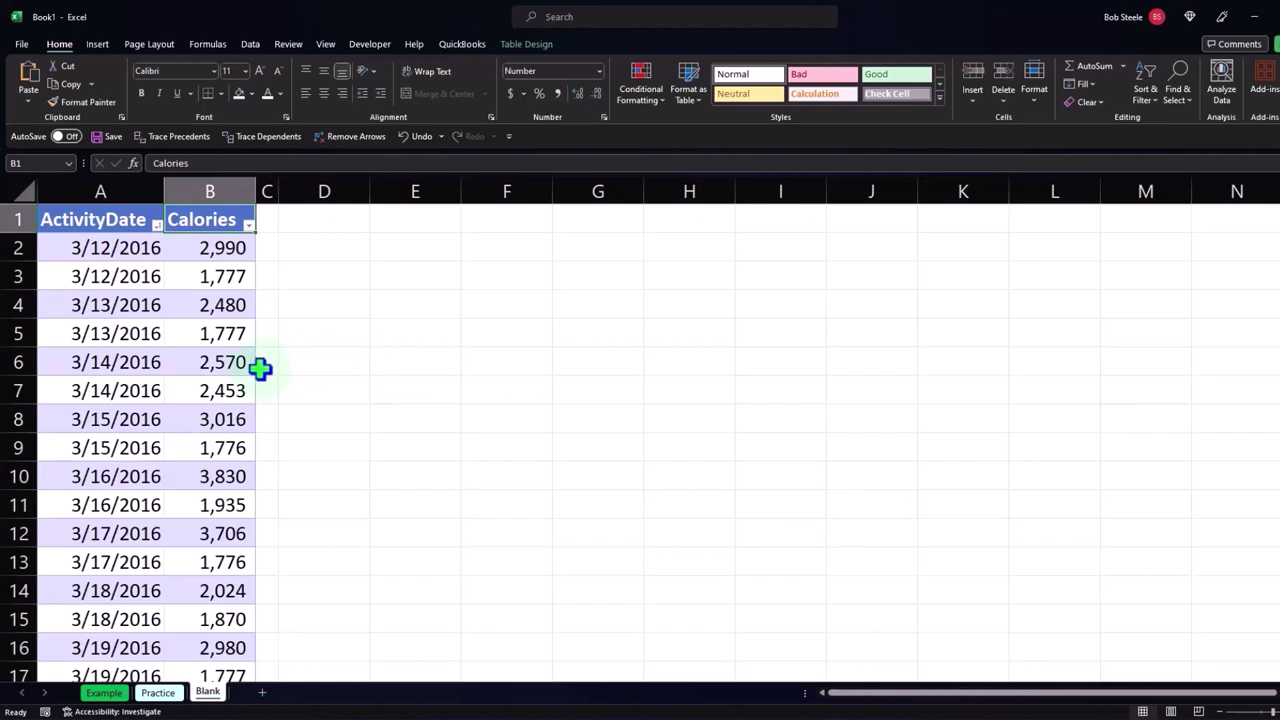
Label D1 'Avarerage -Mean' and widen column D to fit it
{"action": "left_click", "coordinate": [218, 205]}
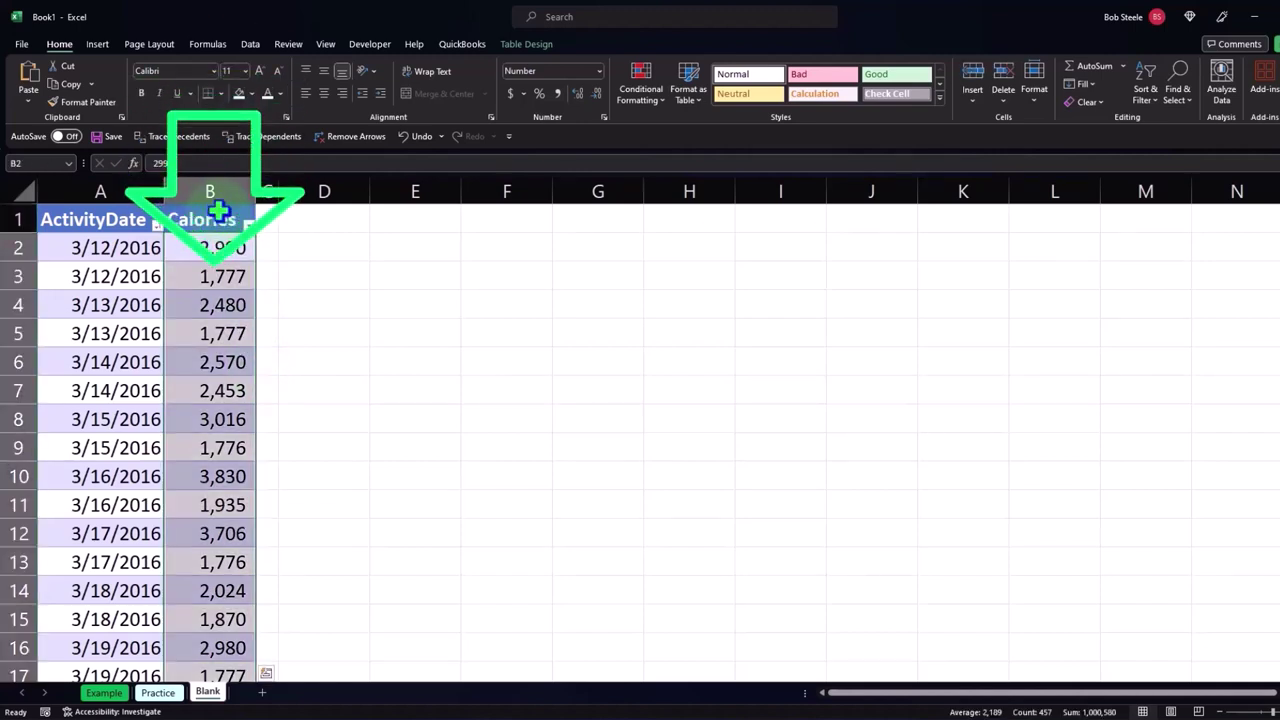
{"action": "left_click", "coordinate": [300, 228]}
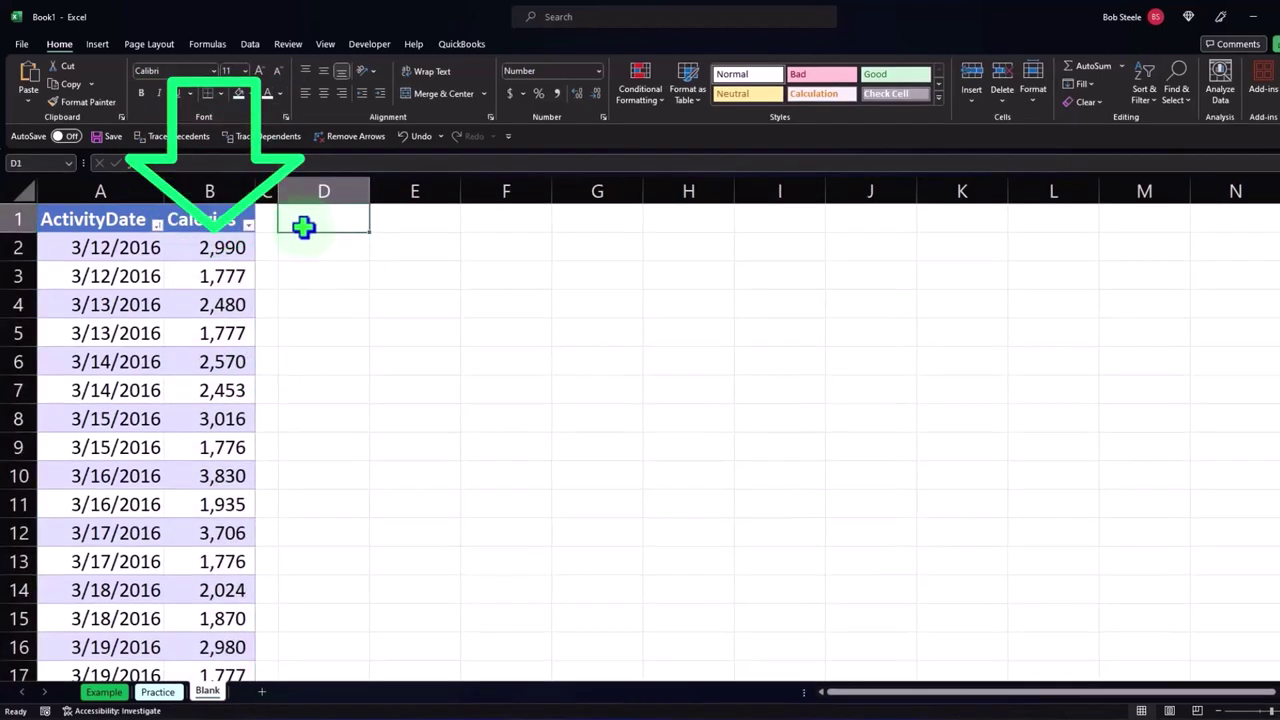
{"action": "type", "text": "Avarerage -Mean"}
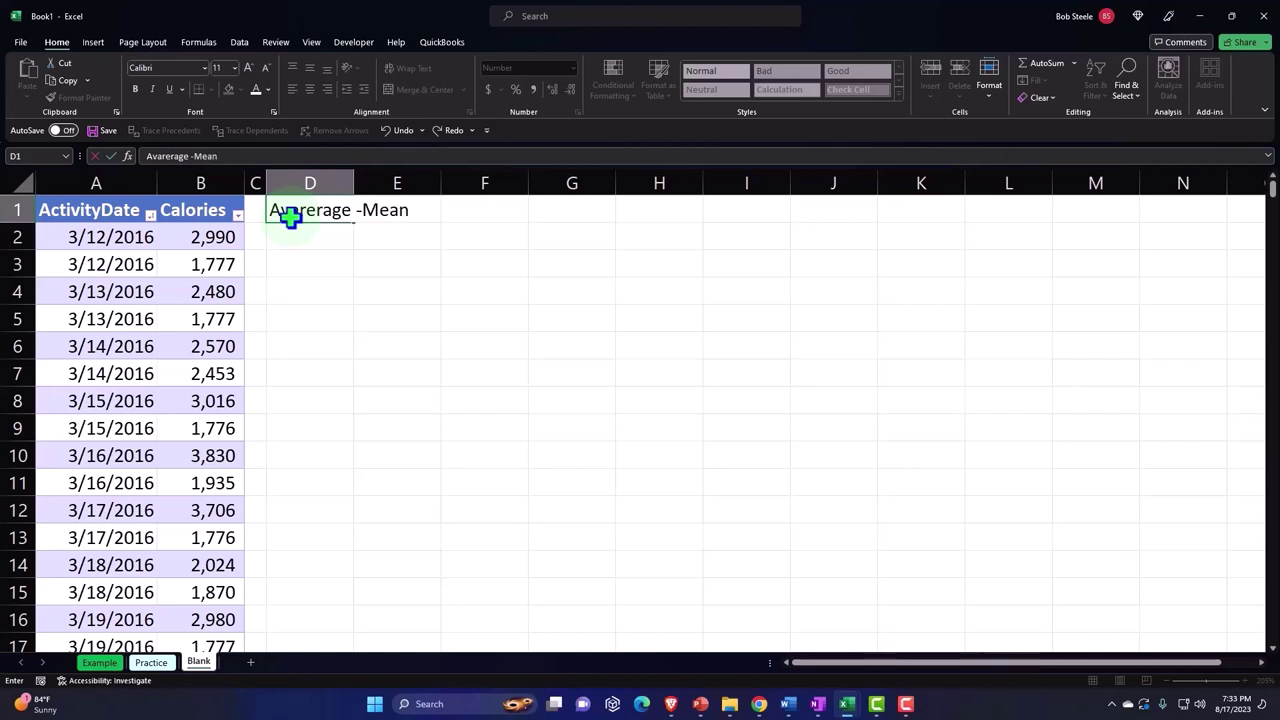
{"action": "key", "text": "Tab"}
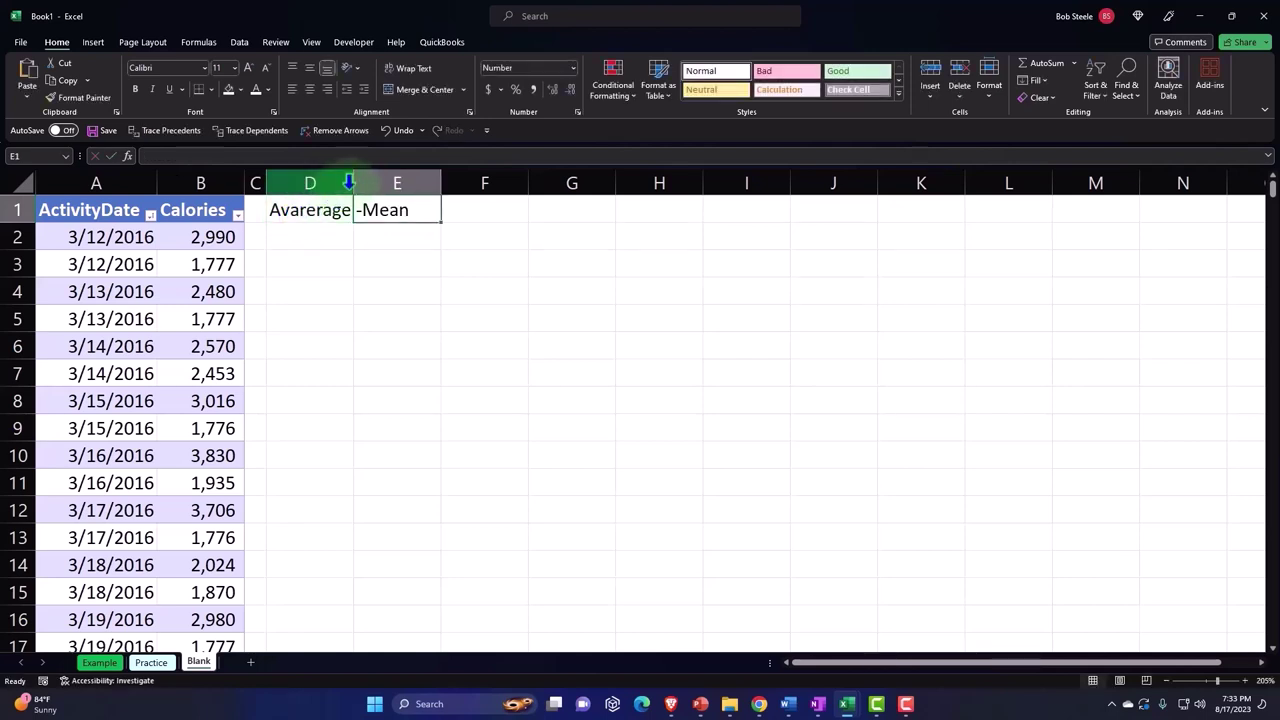
{"action": "left_click_drag", "start_coordinate": [356, 181], "coordinate": [428, 182]}
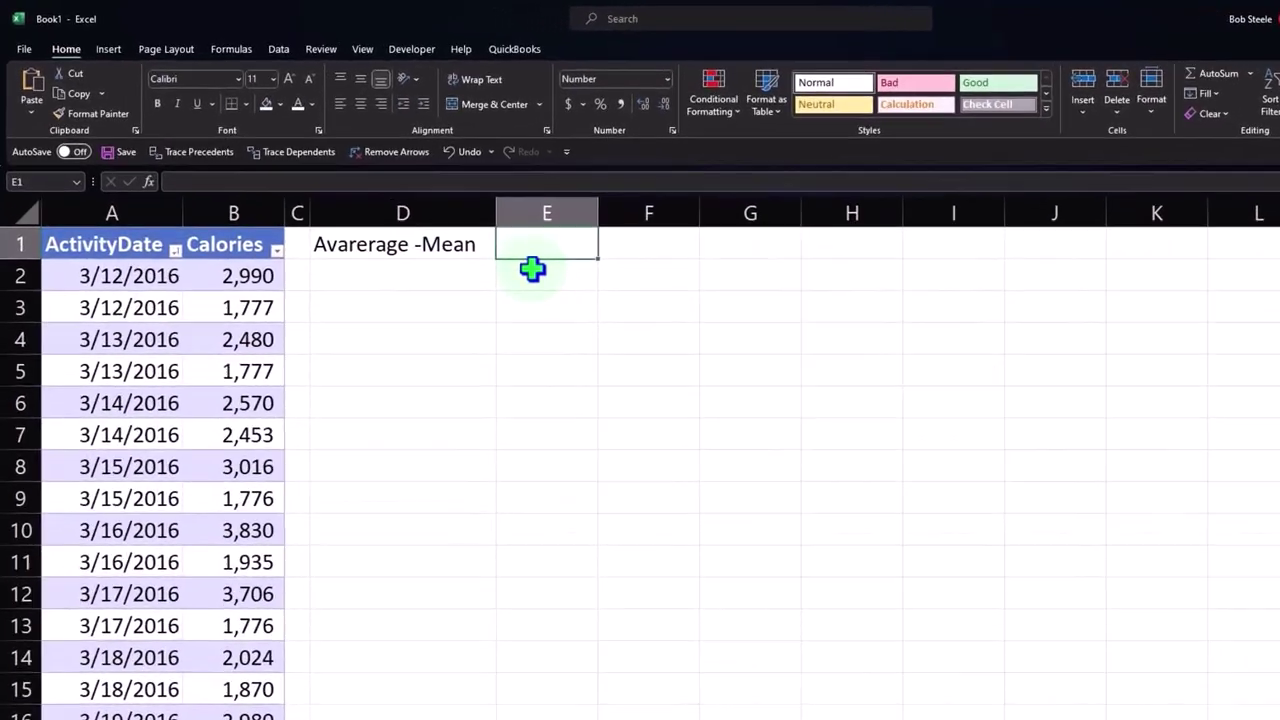
Enter =AVERAGE(Table24[Calories]) in E1, showing a mean of 2,189
{"action": "type", "text": "=averate"}
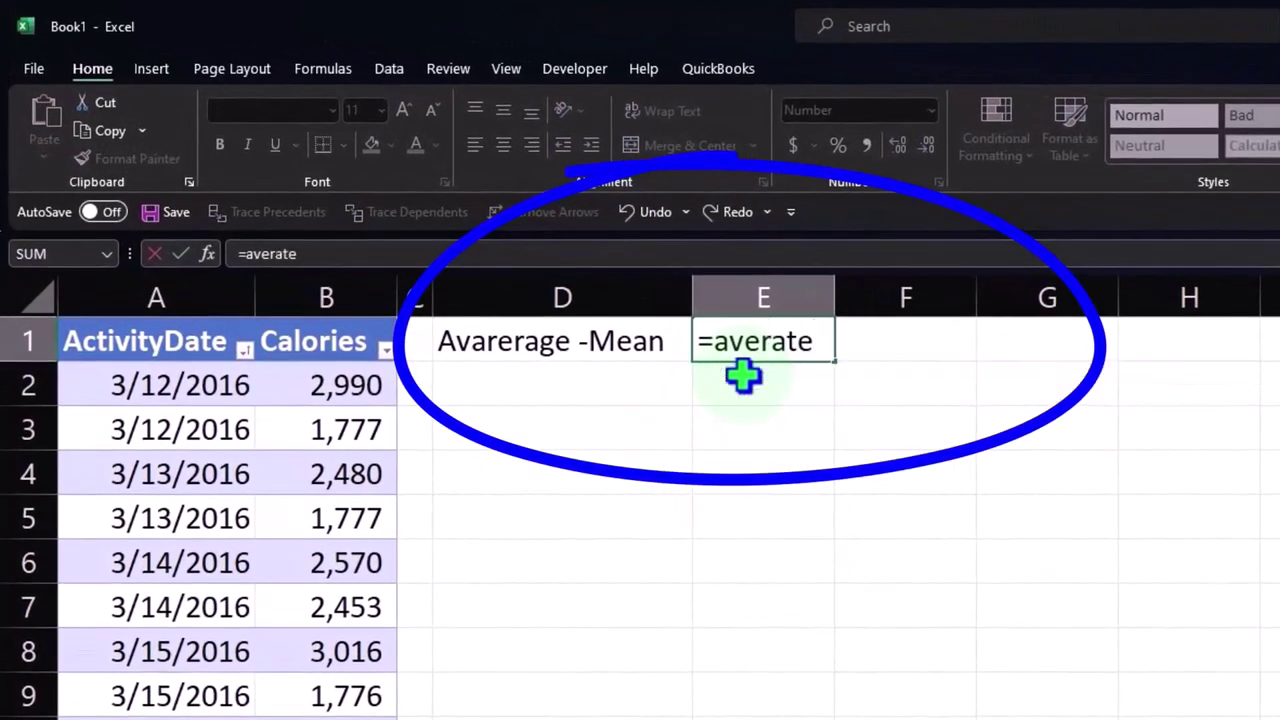
{"action": "key", "text": "BackSpace"}
{"action": "key", "text": "BackSpace"}
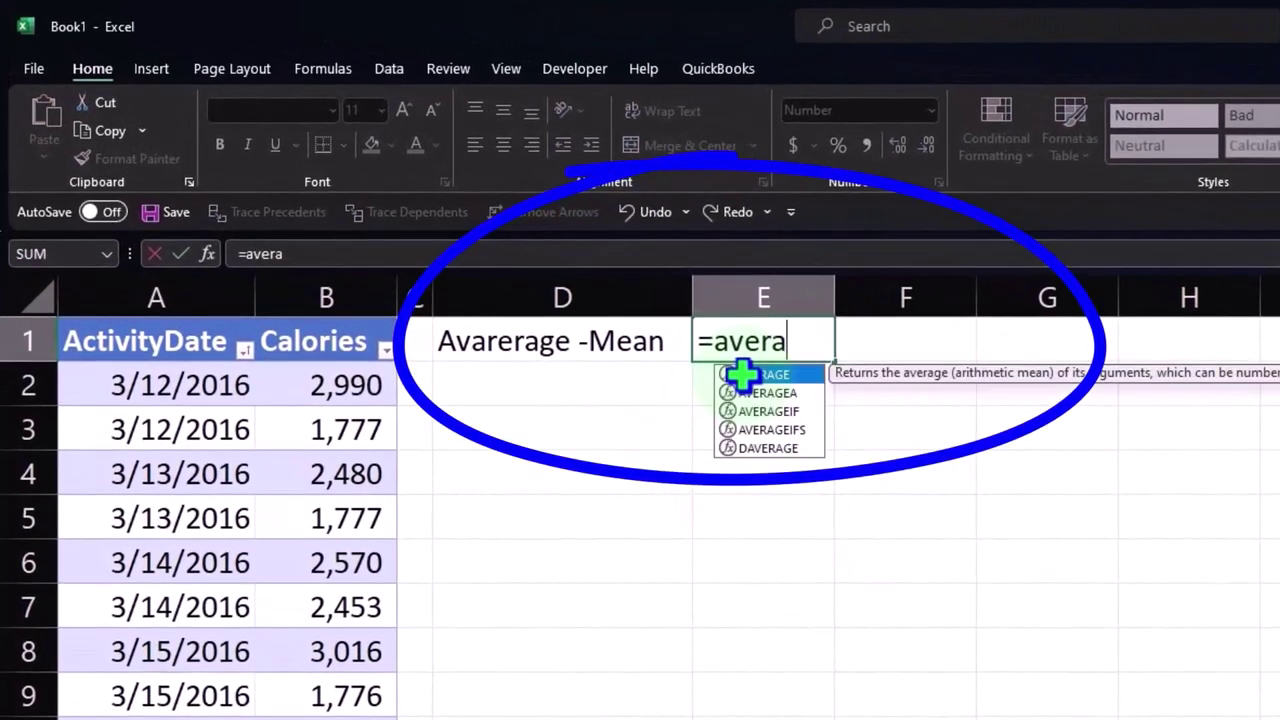
{"action": "double_click", "coordinate": [741, 374]}
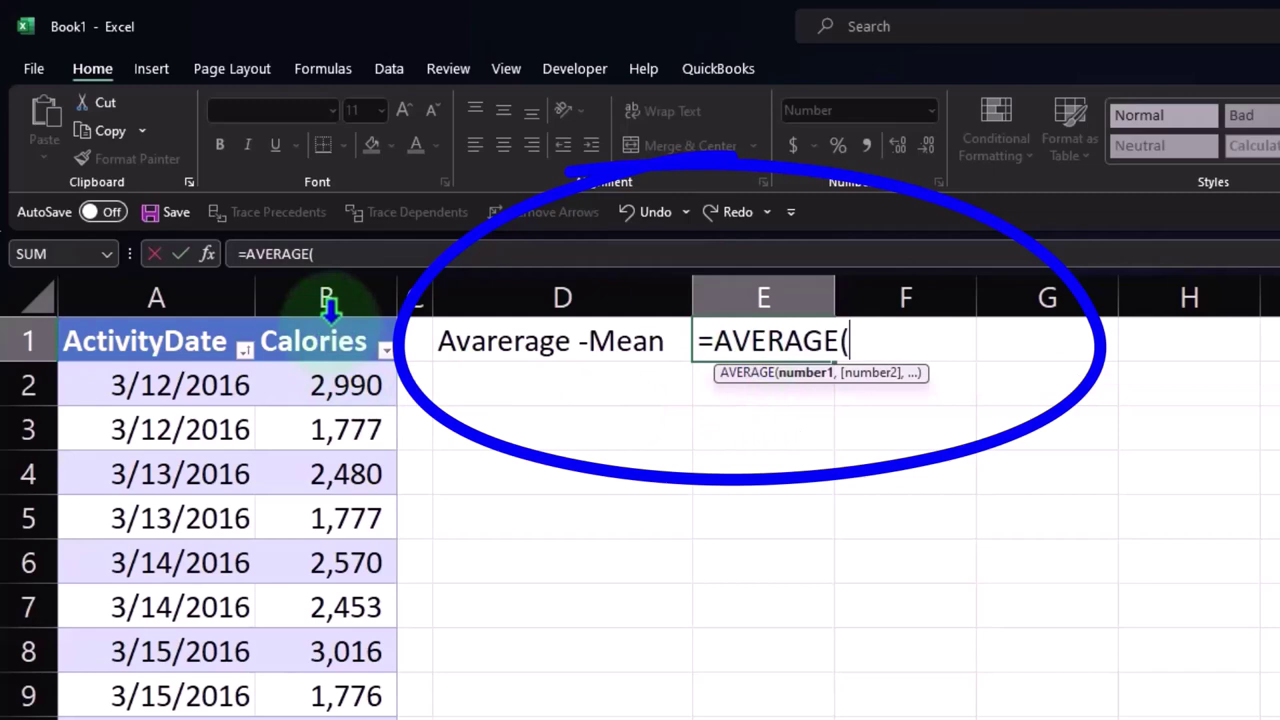
{"action": "left_click", "coordinate": [330, 308]}
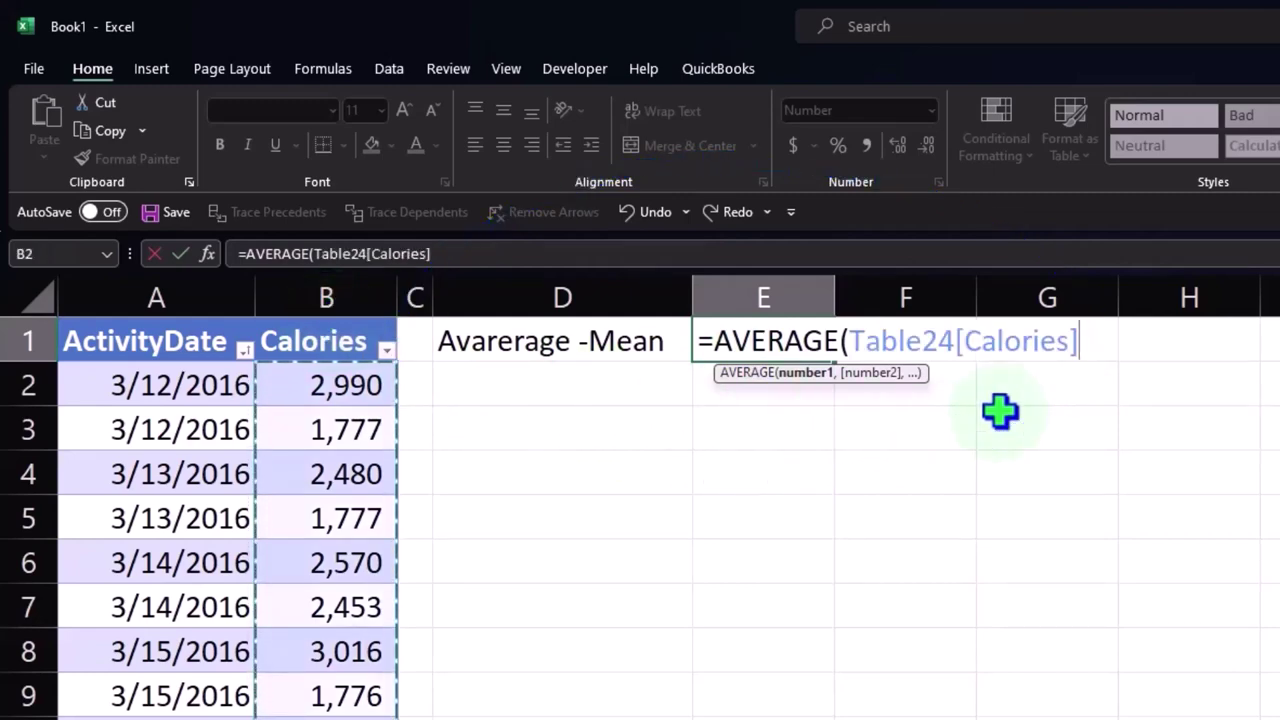
{"action": "key", "text": "Return"}
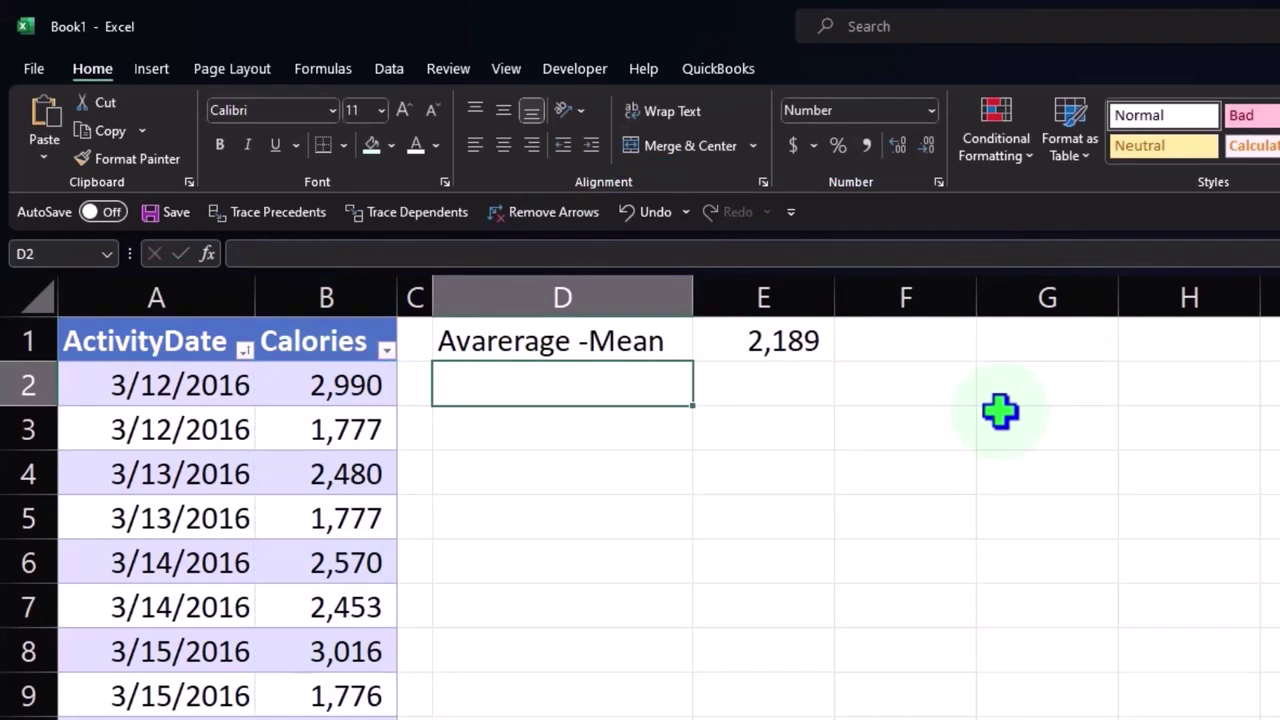
Add the Median label in D2 and =MEDIAN(Table24[Calories]) in E2, giving 2,062
{"action": "type", "text": "Me"}
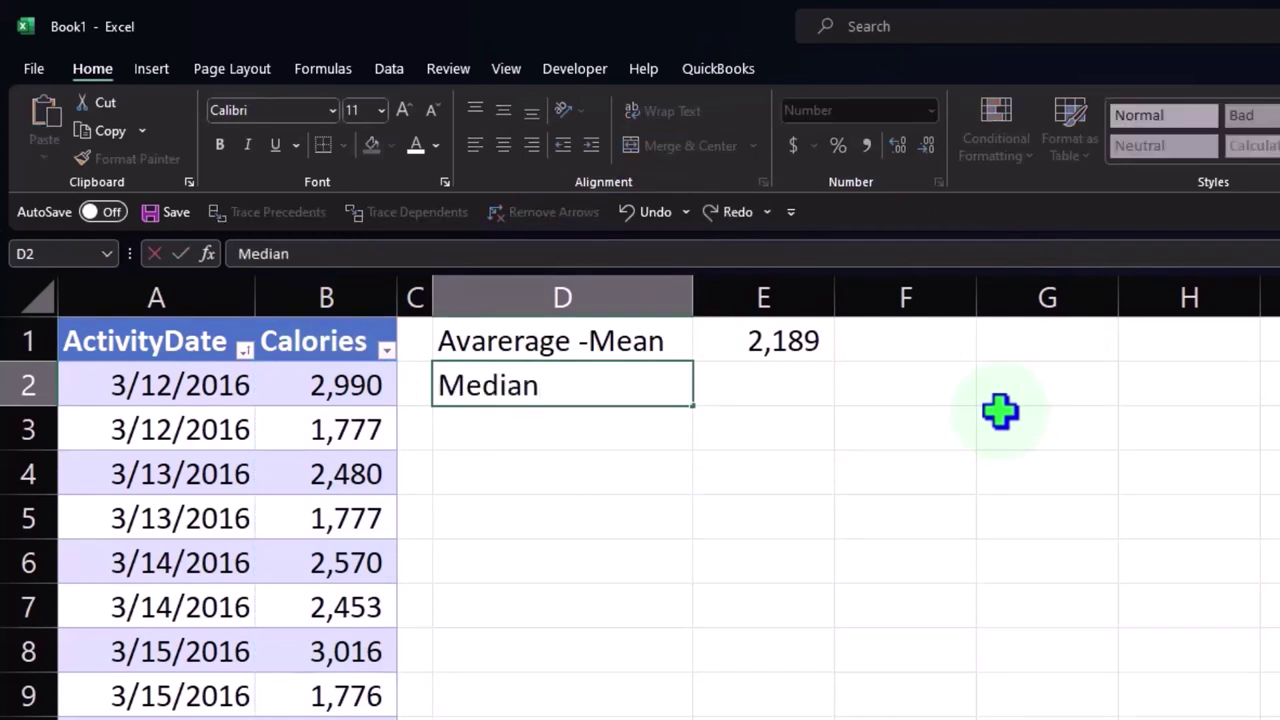
{"action": "type", "text": "dian"}
{"action": "key", "text": "Tab"}
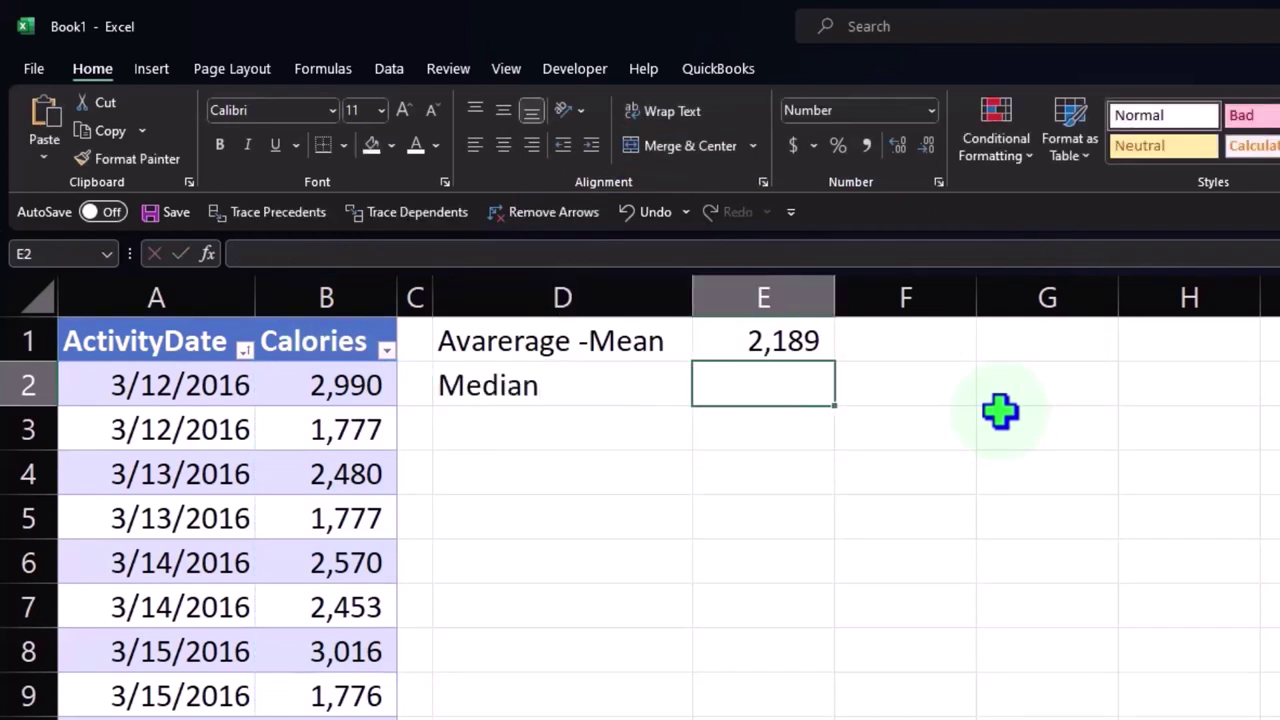
{"action": "type", "text": "=me"}
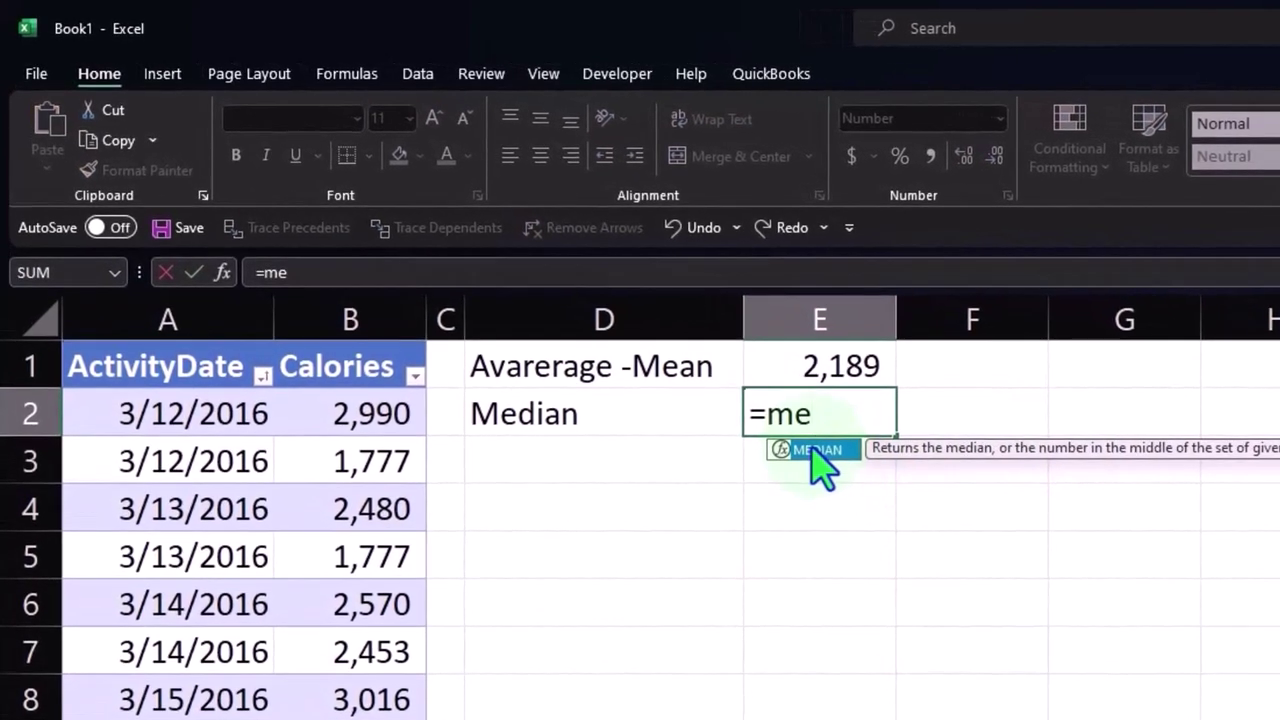
{"action": "double_click", "coordinate": [815, 452]}
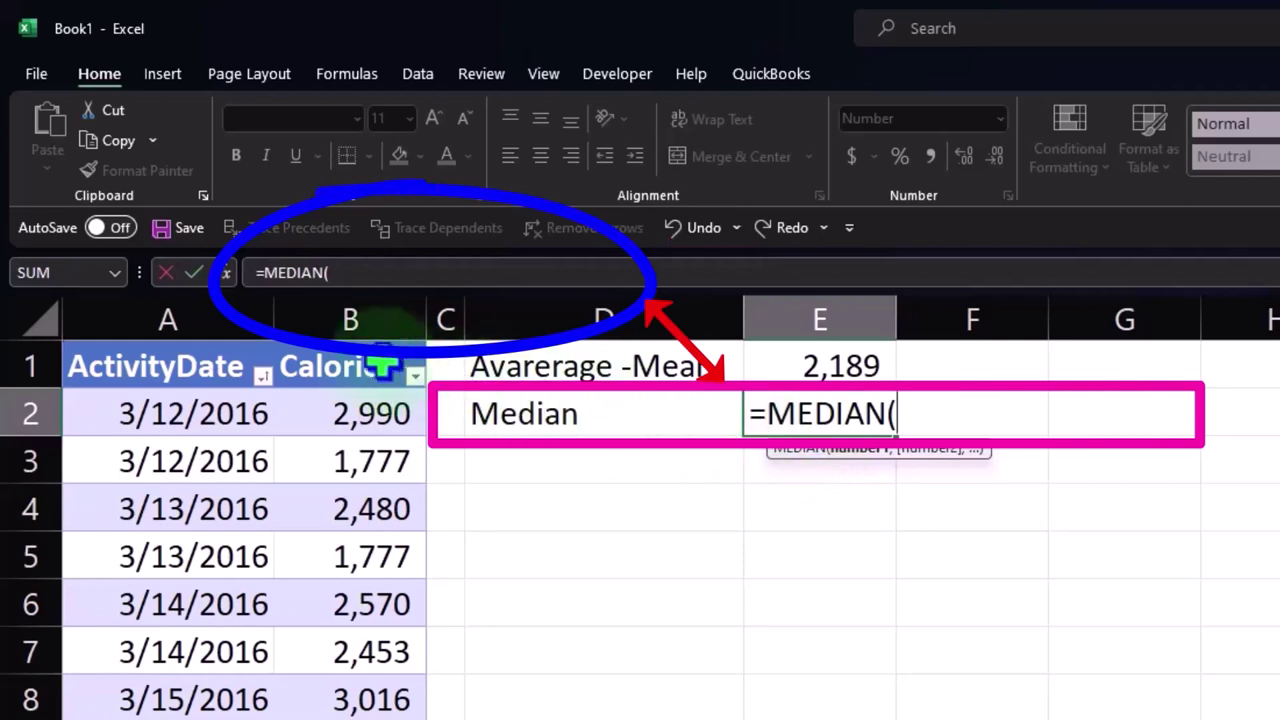
{"action": "left_click", "coordinate": [352, 345]}
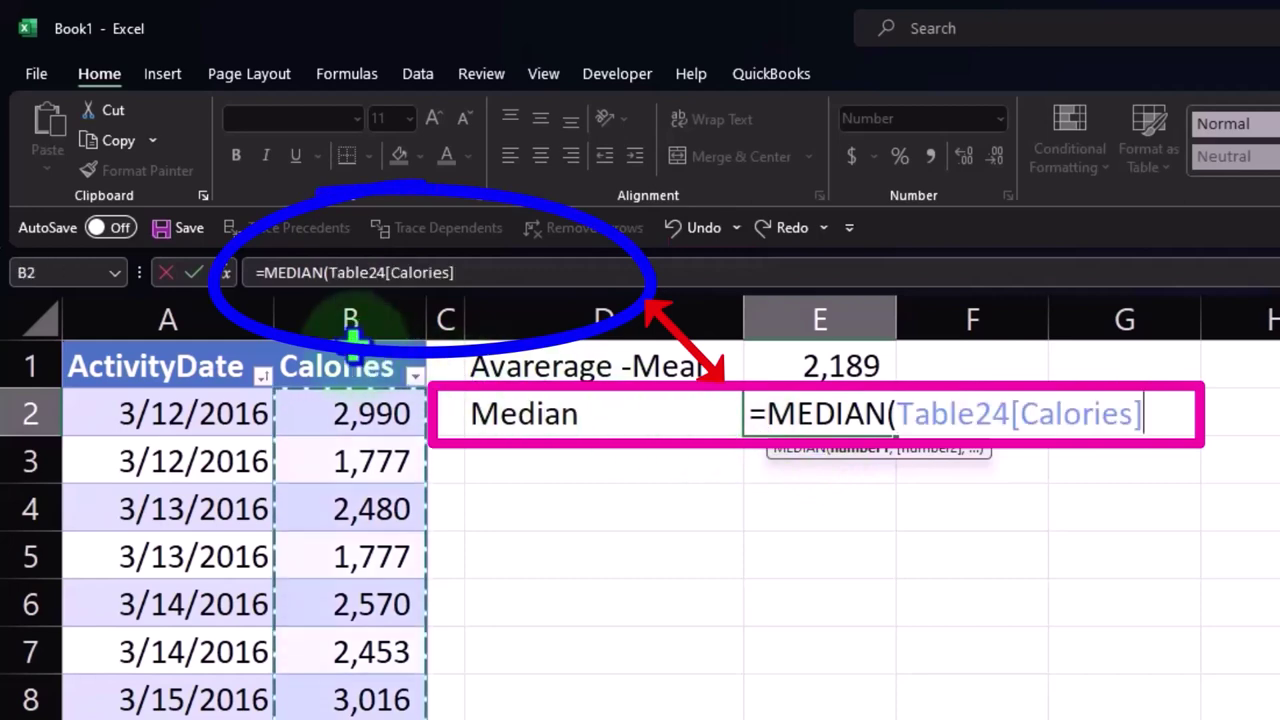
{"action": "key", "text": "Return"}
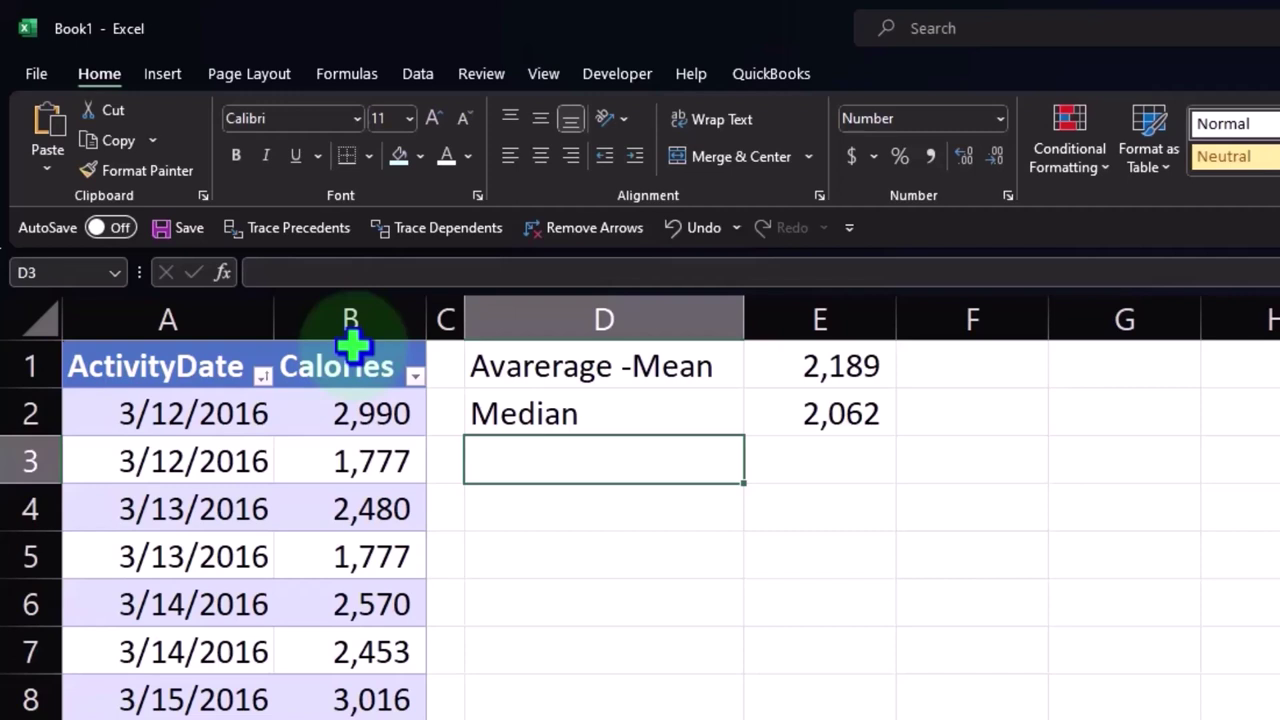
Add the Max label in D3 and =MAX(Table24[Calories]) in E3, giving 4,562
{"action": "type", "text": "M"}
{"action": "key", "text": "BackSpace"}
{"action": "key", "text": "BackSpace"}
{"action": "type", "text": "Max"}
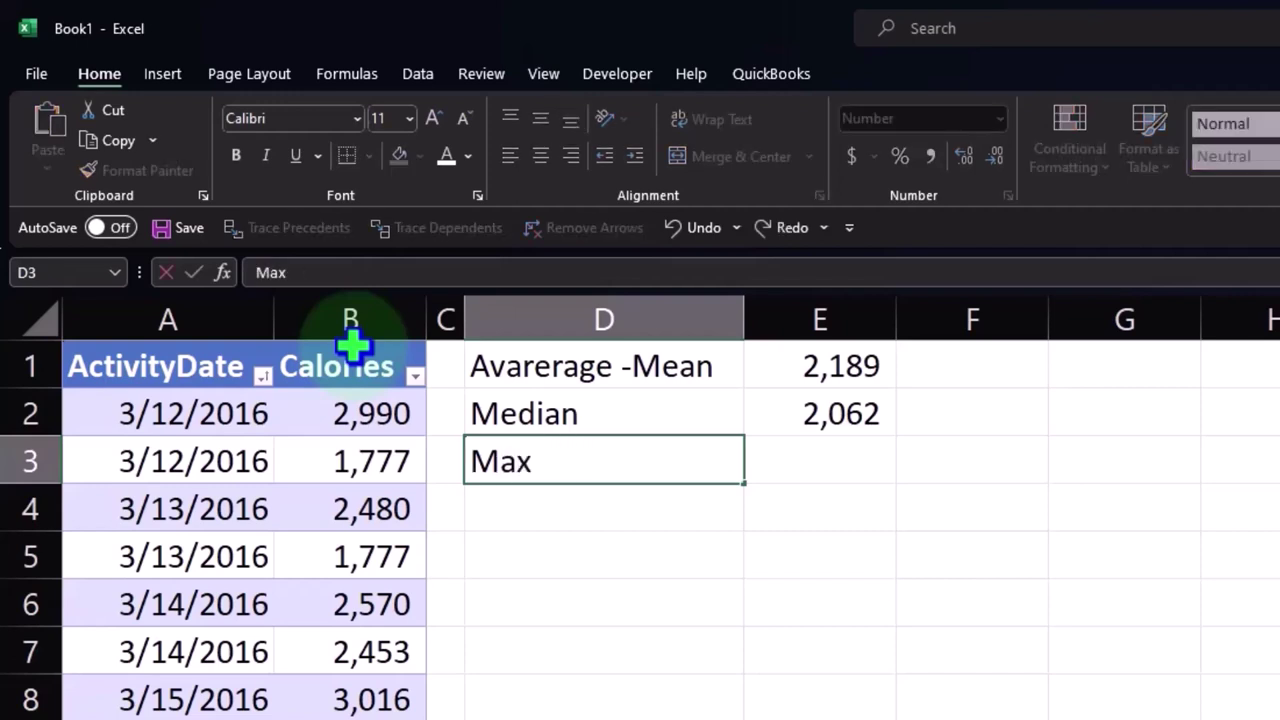
{"action": "key", "text": "Tab"}
{"action": "type", "text": "="}
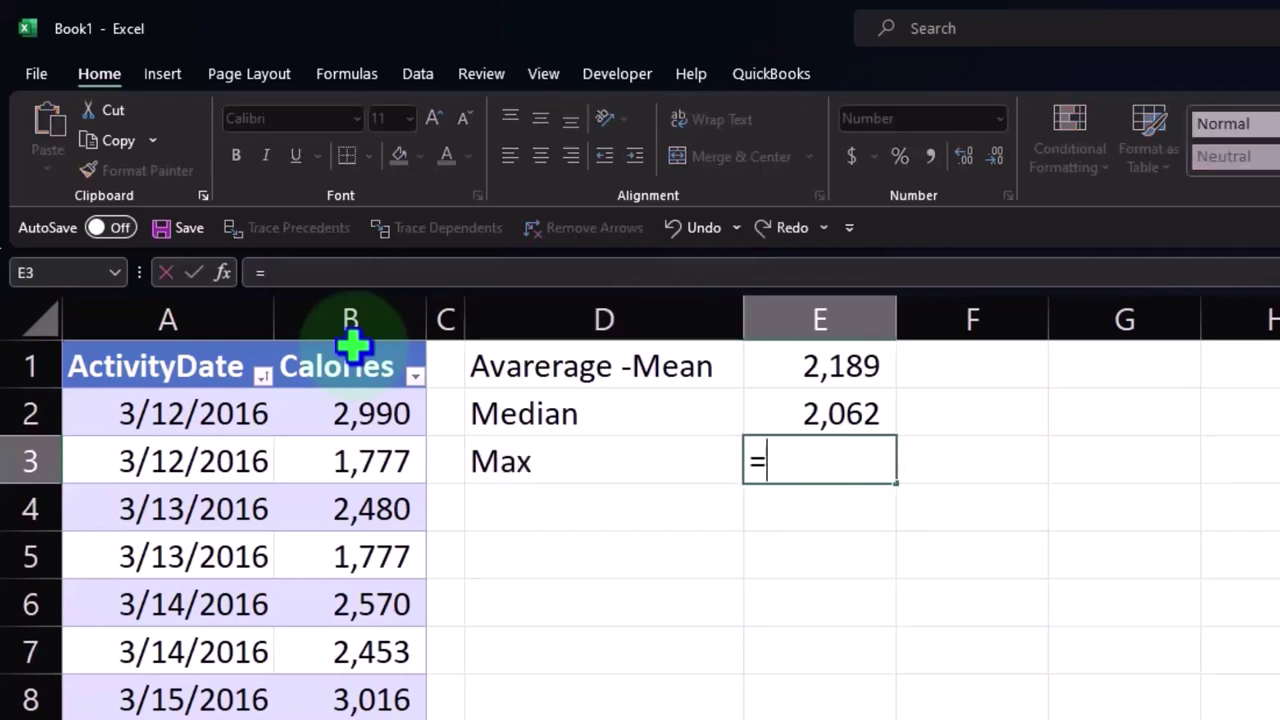
{"action": "type", "text": "max"}
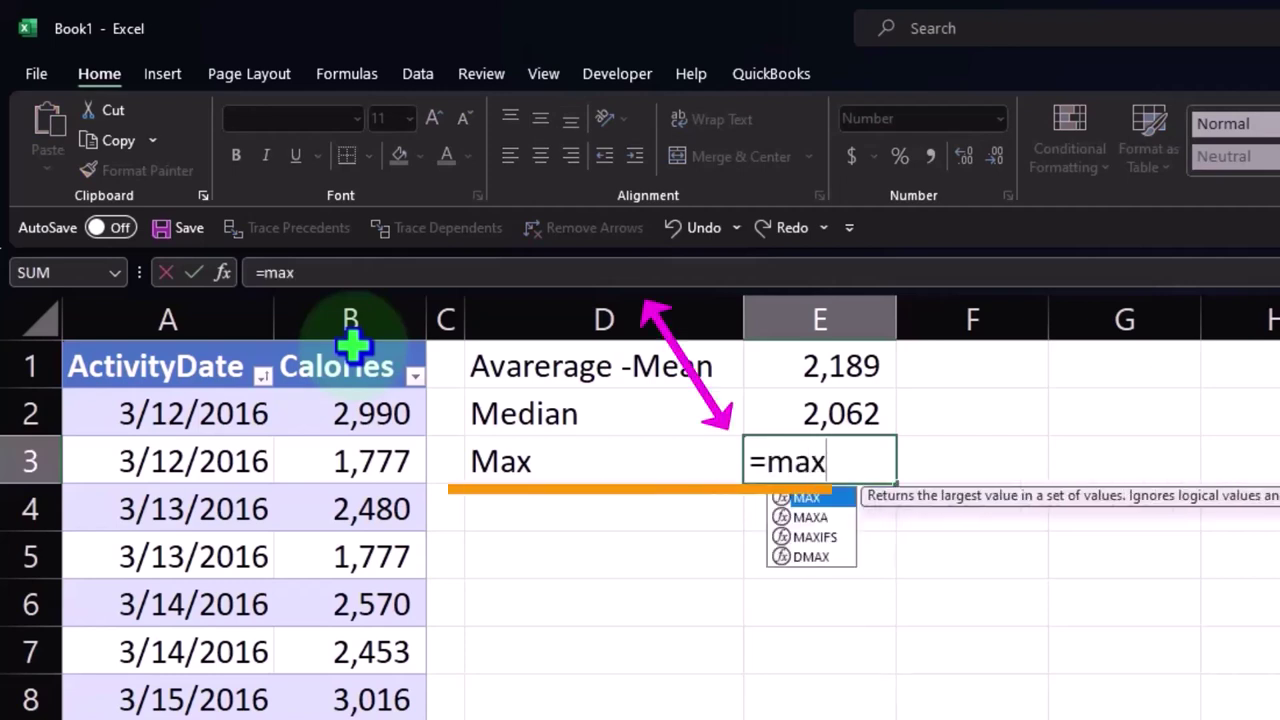
{"action": "double_click", "coordinate": [795, 499]}
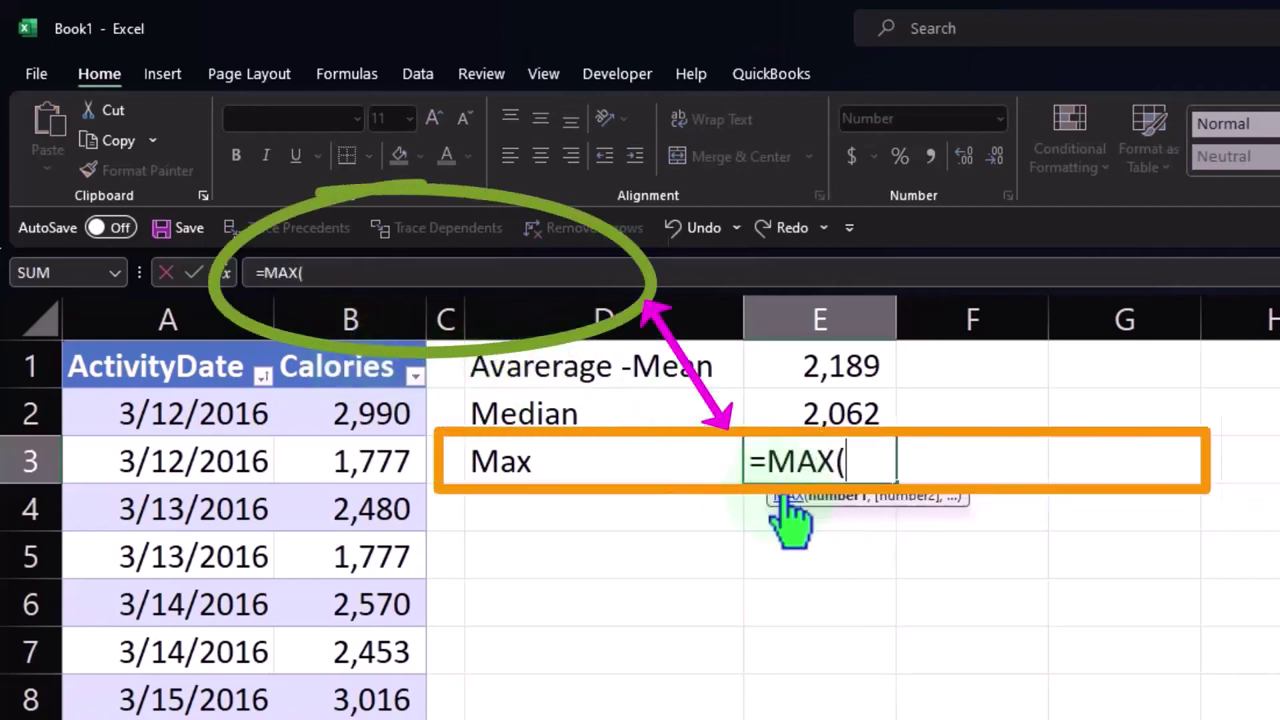
{"action": "left_click", "coordinate": [366, 345]}
{"action": "key", "text": "Return"}
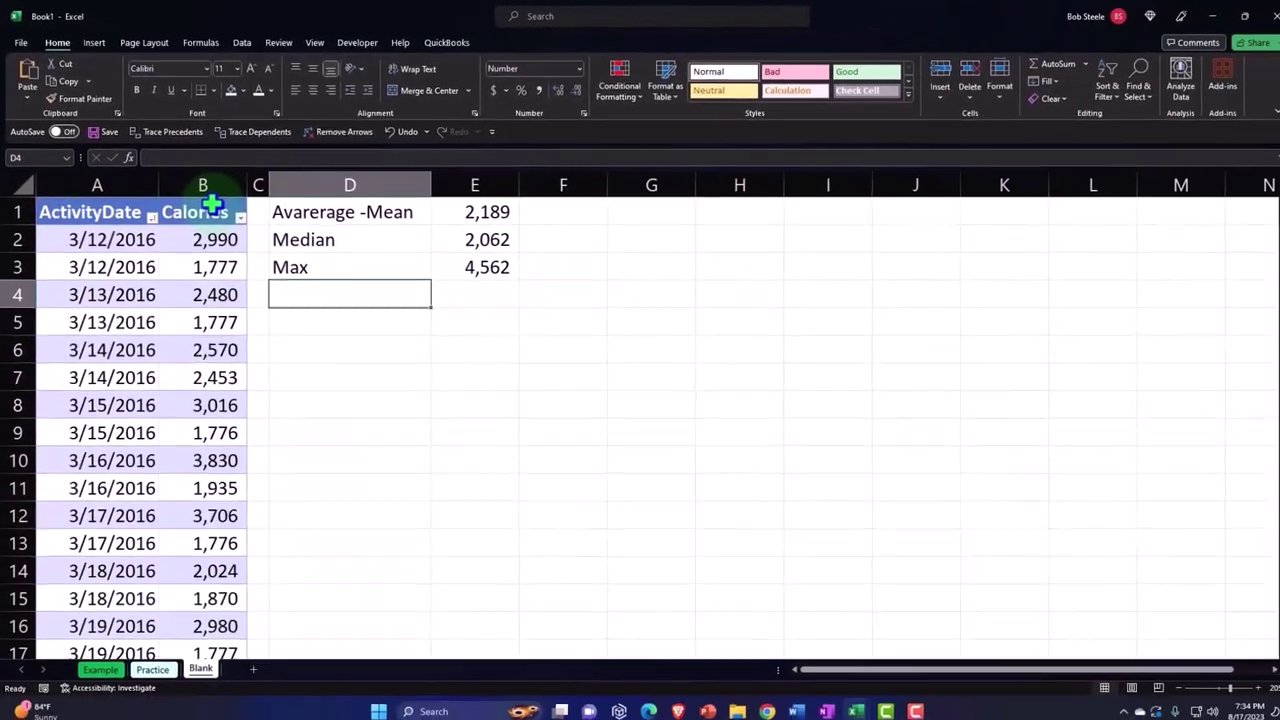
Add the Min label in D4 and =MIN(Table24[Calories]) in E4, giving 0
{"action": "type", "text": "Min"}
{"action": "key", "text": "Tab"}
{"action": "type", "text": "="}
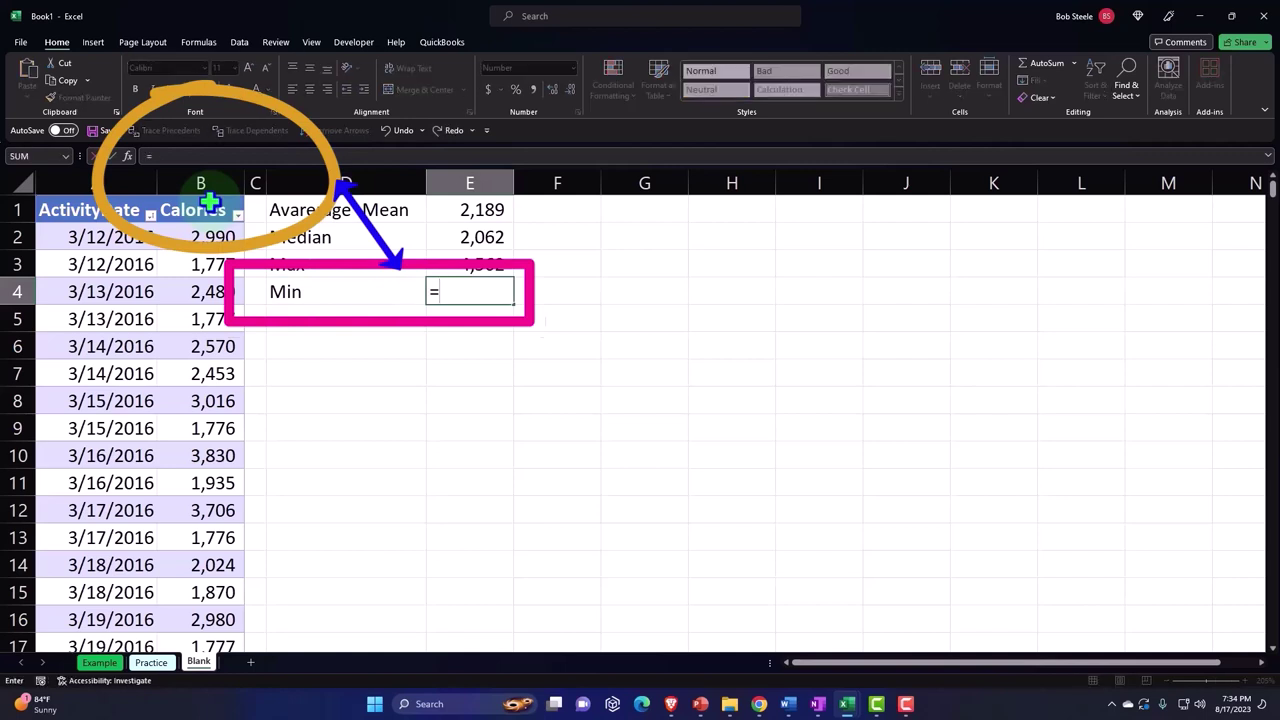
{"action": "type", "text": "min"}
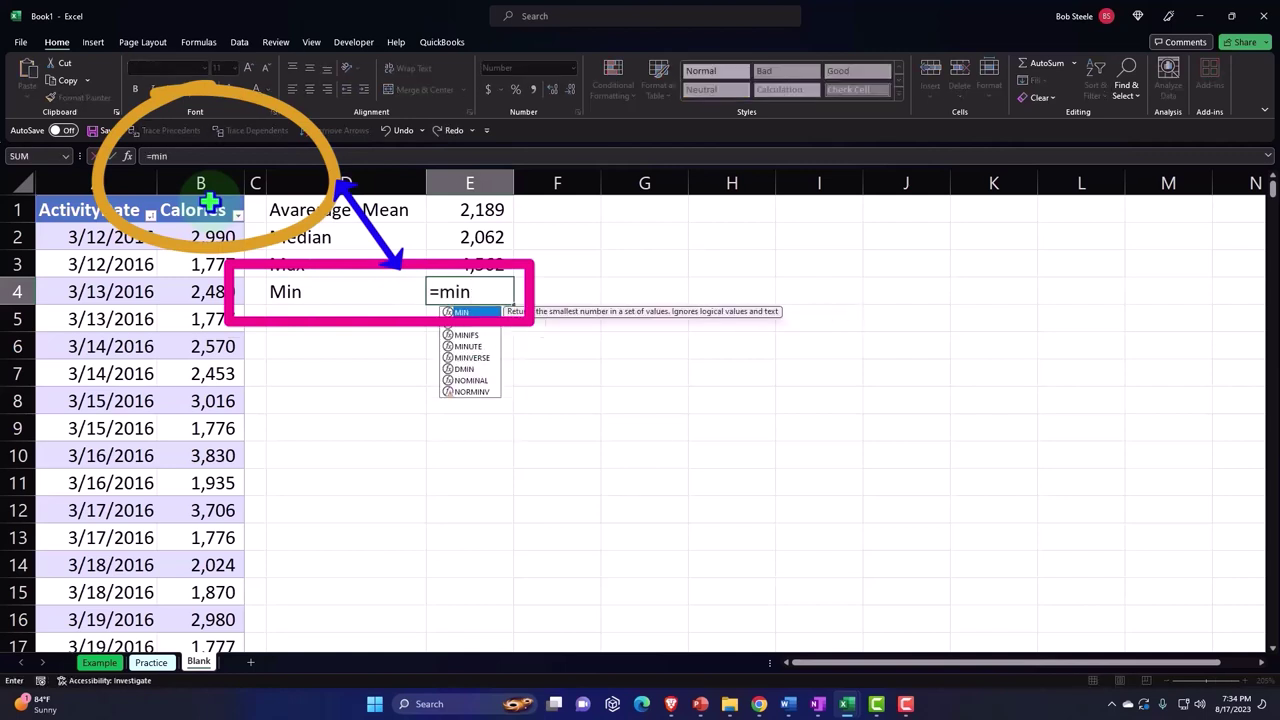
{"action": "key", "text": "Tab"}
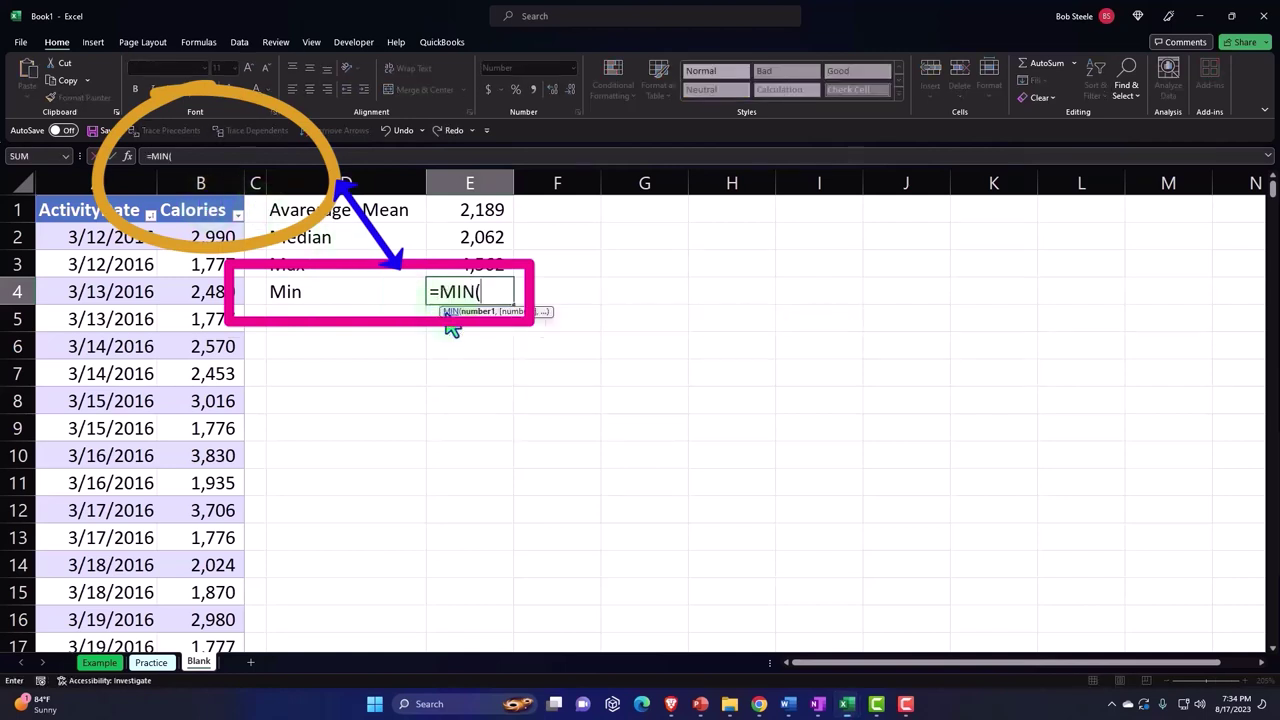
{"action": "left_click", "coordinate": [200, 198]}
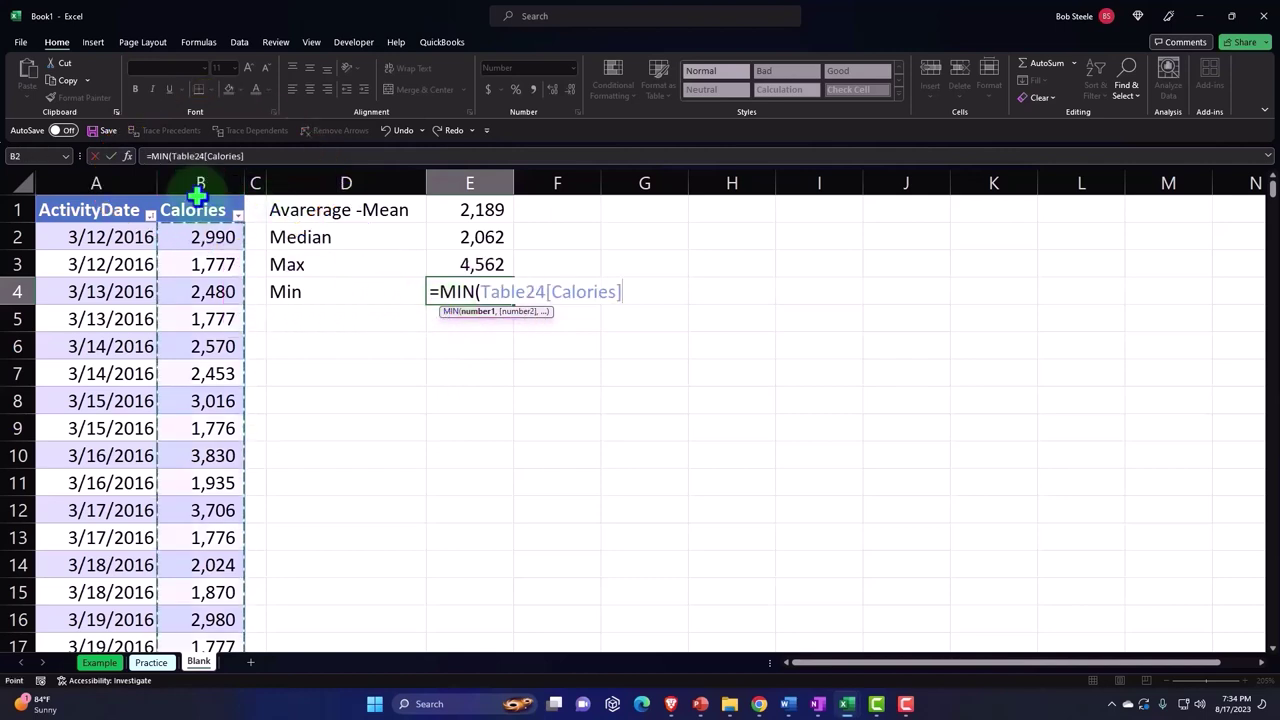
{"action": "key", "text": "Return"}
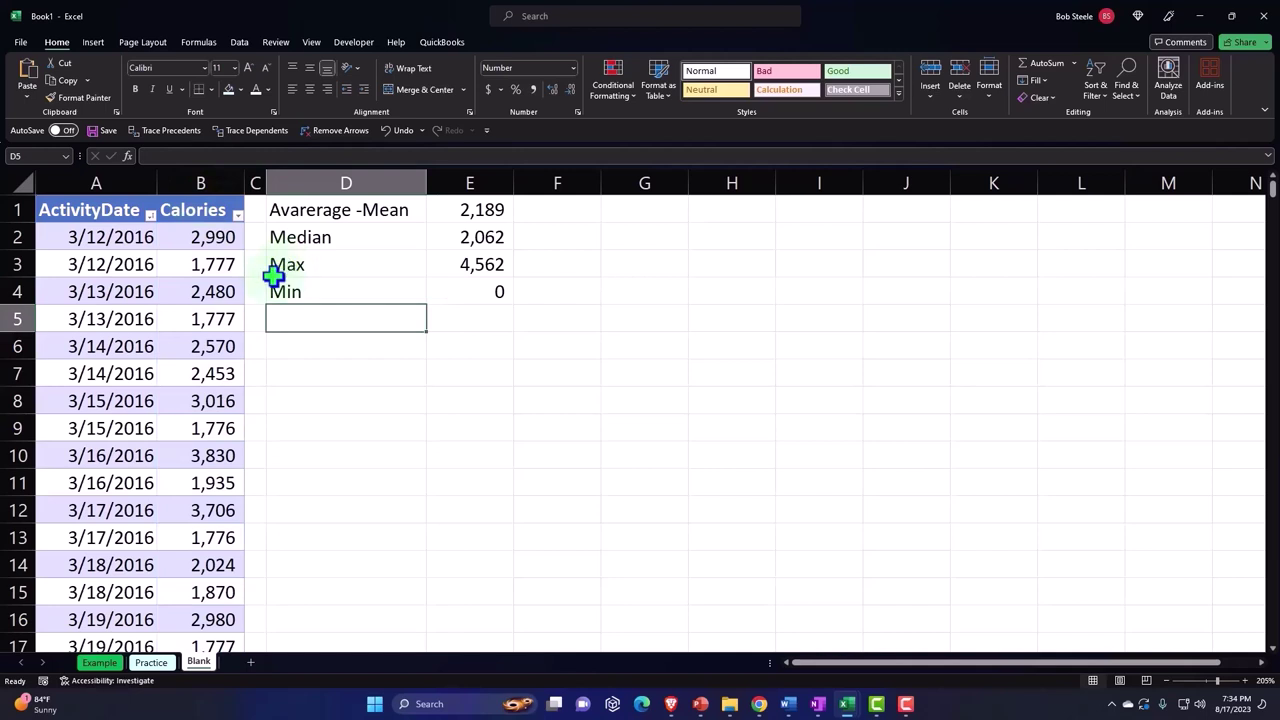
{"action": "left_click", "coordinate": [24, 186]}
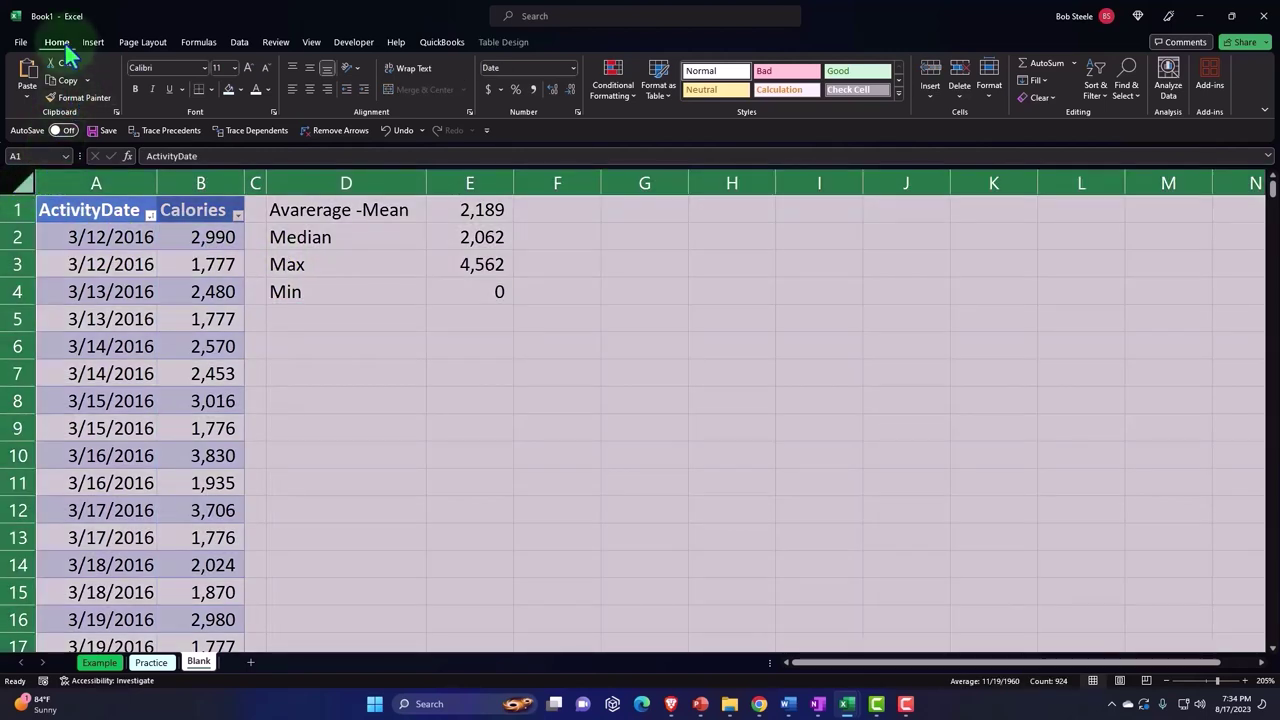
{"action": "left_click", "coordinate": [137, 90]}
{"action": "left_click", "coordinate": [603, 478]}
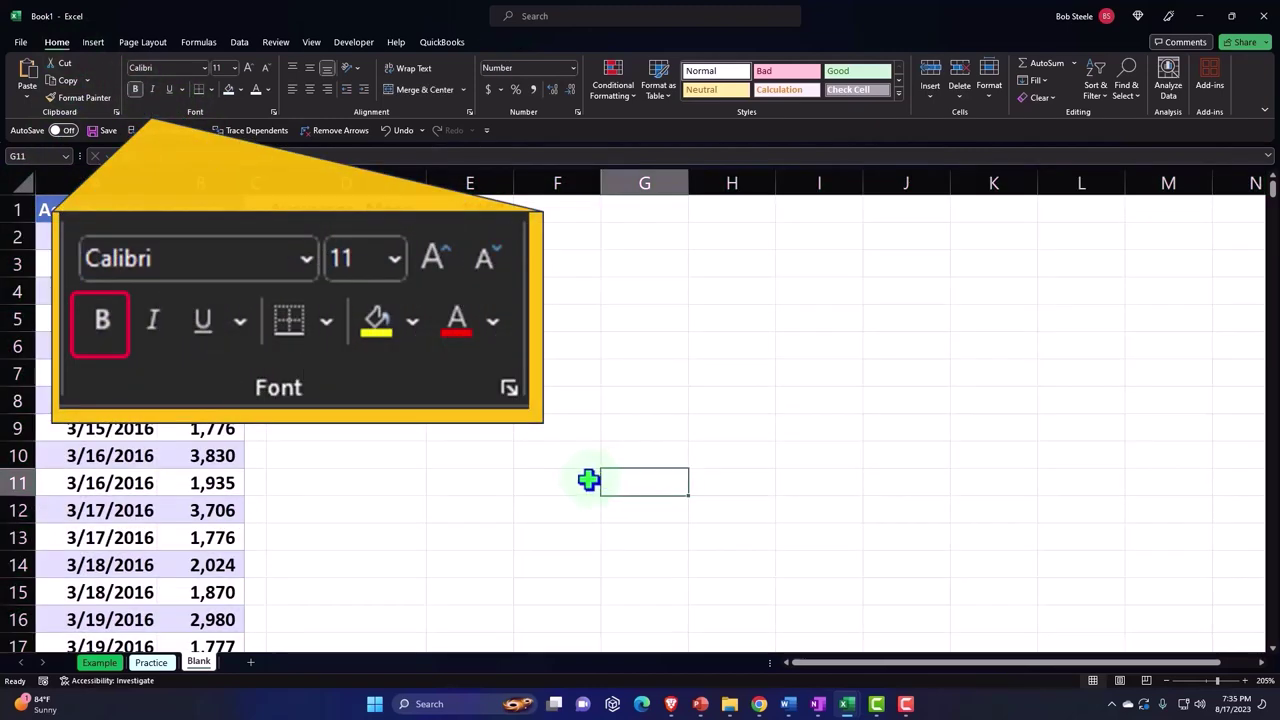
{"action": "scroll", "coordinate": [588, 480], "scroll_direction": "up", "scroll_amount": 1}
{"action": "scroll", "coordinate": [588, 480], "scroll_direction": "up", "scroll_amount": 1}
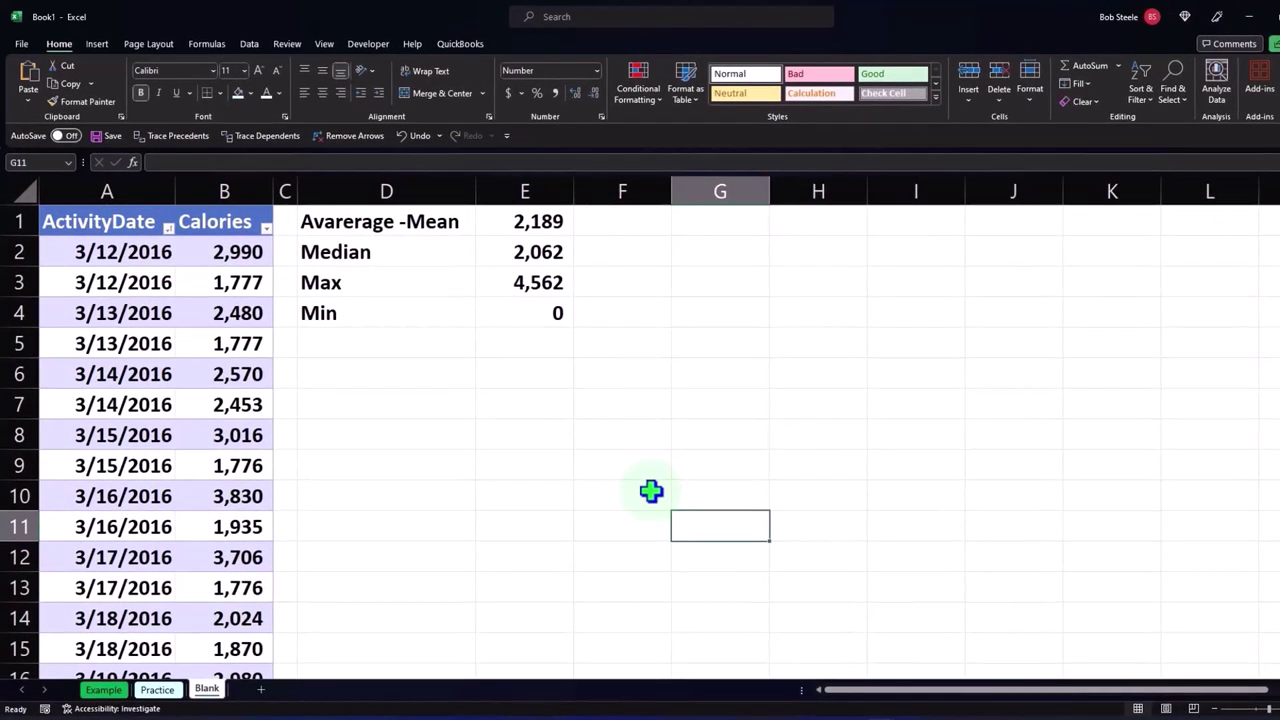
Insert a Histogram statistic chart of the Calories values
{"action": "left_click", "coordinate": [231, 205]}
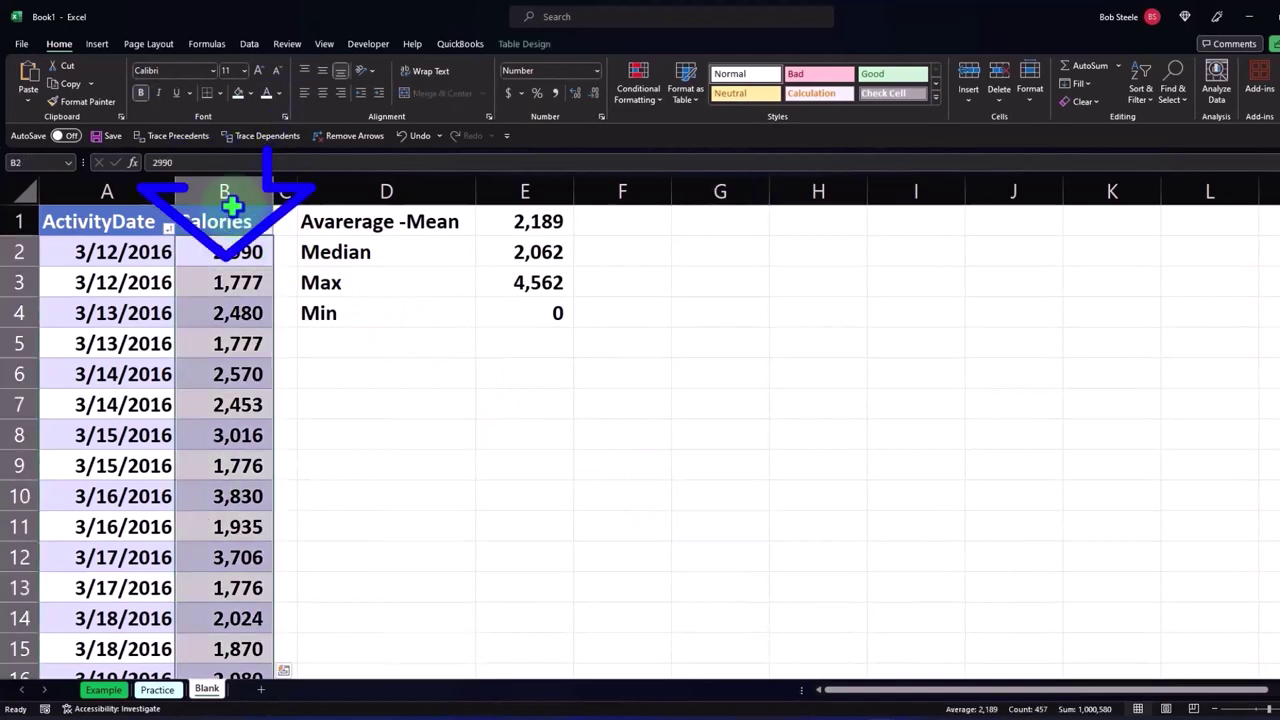
{"action": "left_click", "coordinate": [95, 46]}
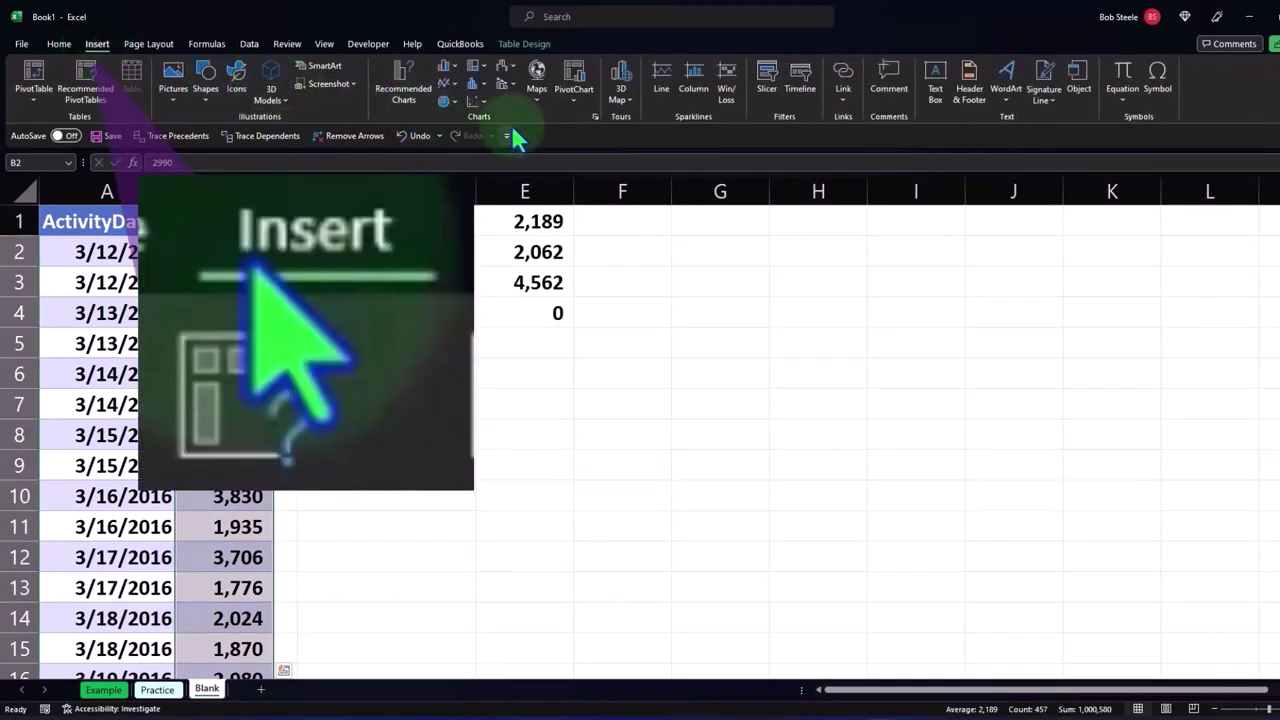
{"action": "left_click", "coordinate": [479, 83]}
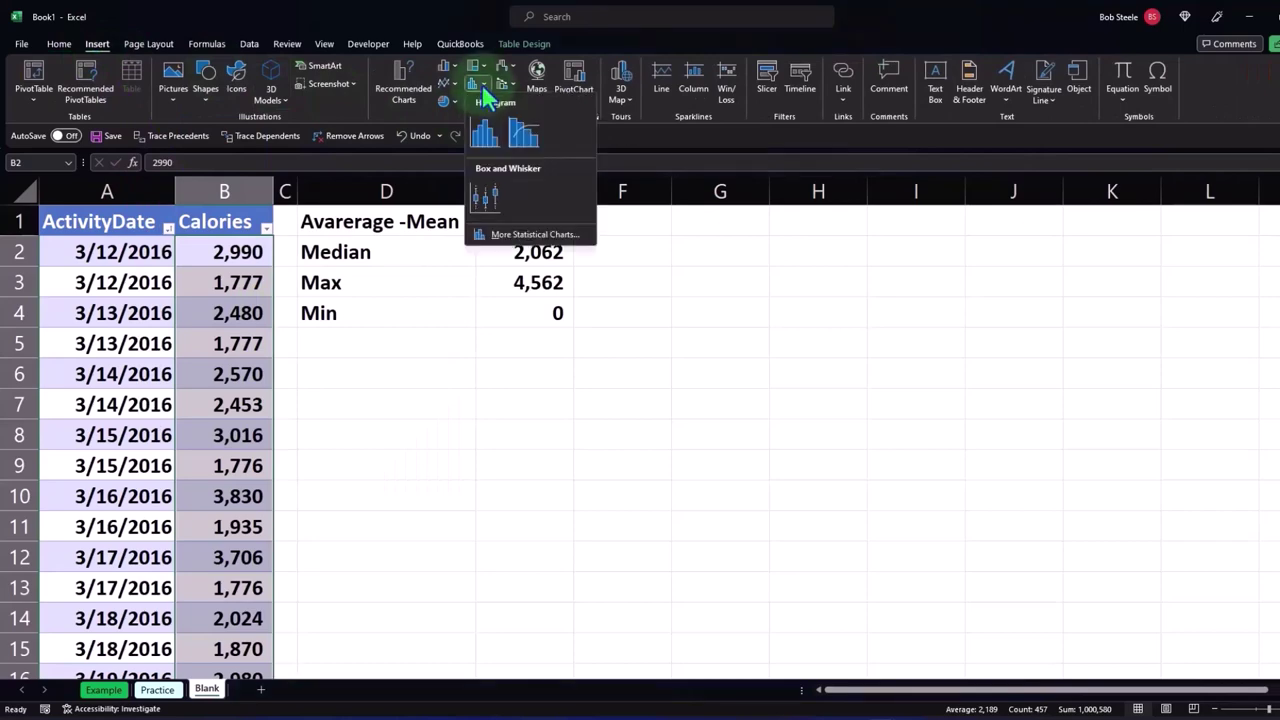
{"action": "left_click", "coordinate": [483, 128]}
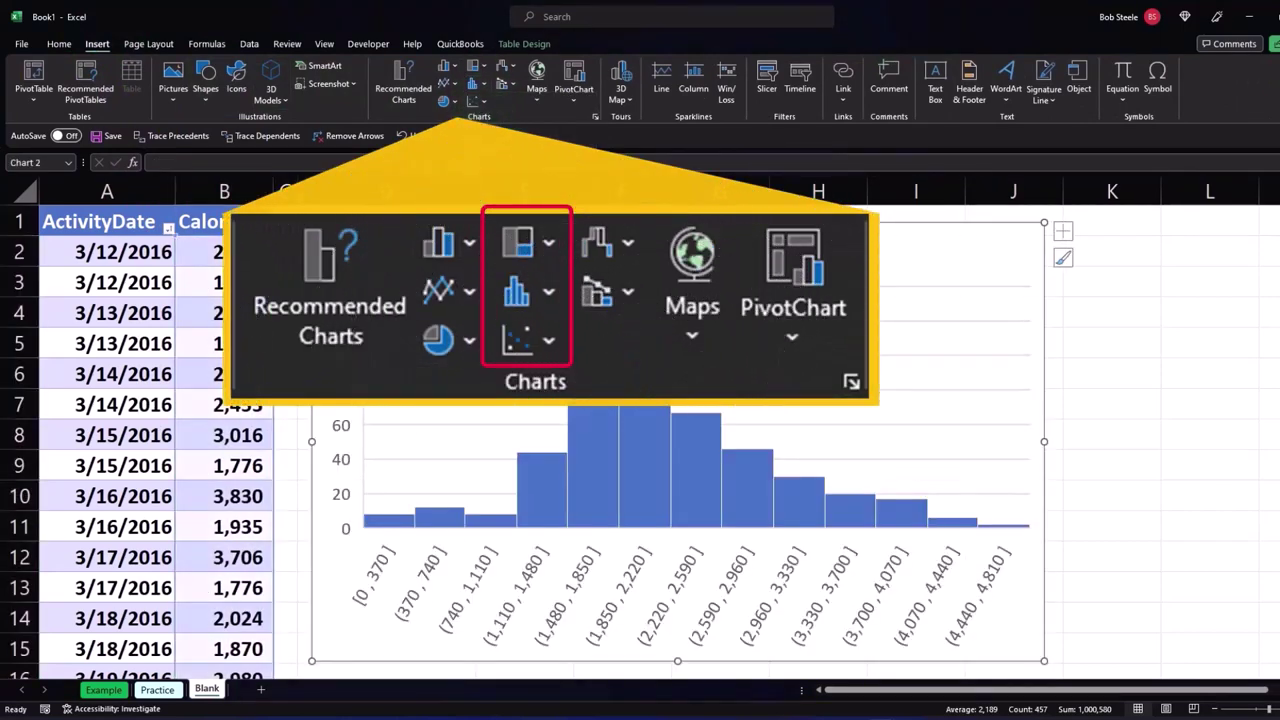
Move the histogram below the stats block, delete its title, and select D1:E4
{"action": "left_click_drag", "start_coordinate": [398, 250], "coordinate": [380, 377]}
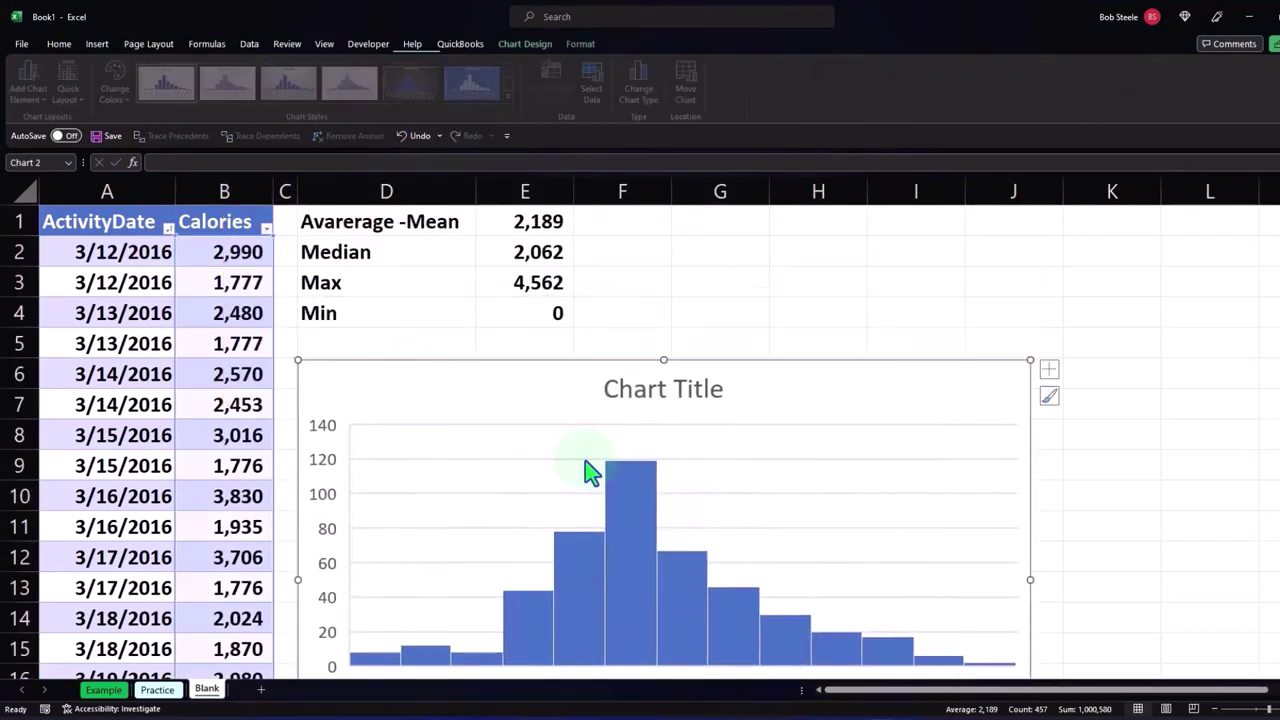
{"action": "left_click", "coordinate": [624, 375]}
{"action": "key", "text": "Delete"}
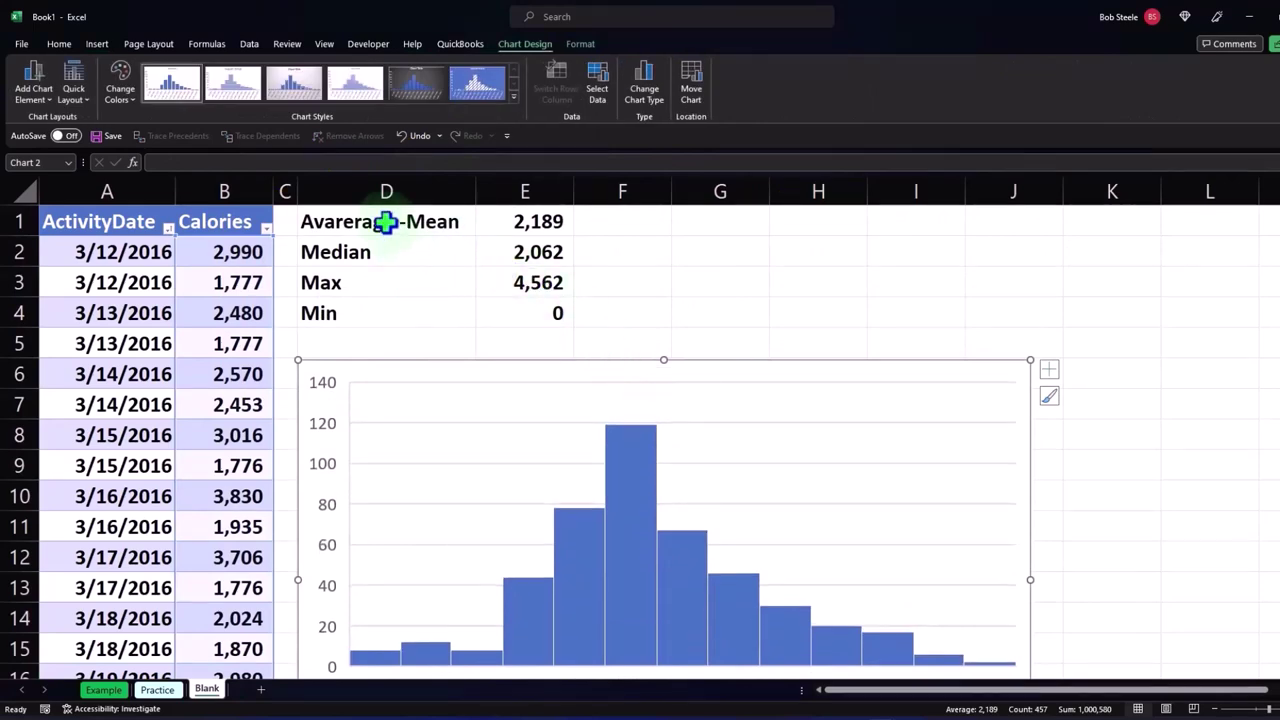
{"action": "left_click_drag", "start_coordinate": [386, 221], "coordinate": [513, 309]}
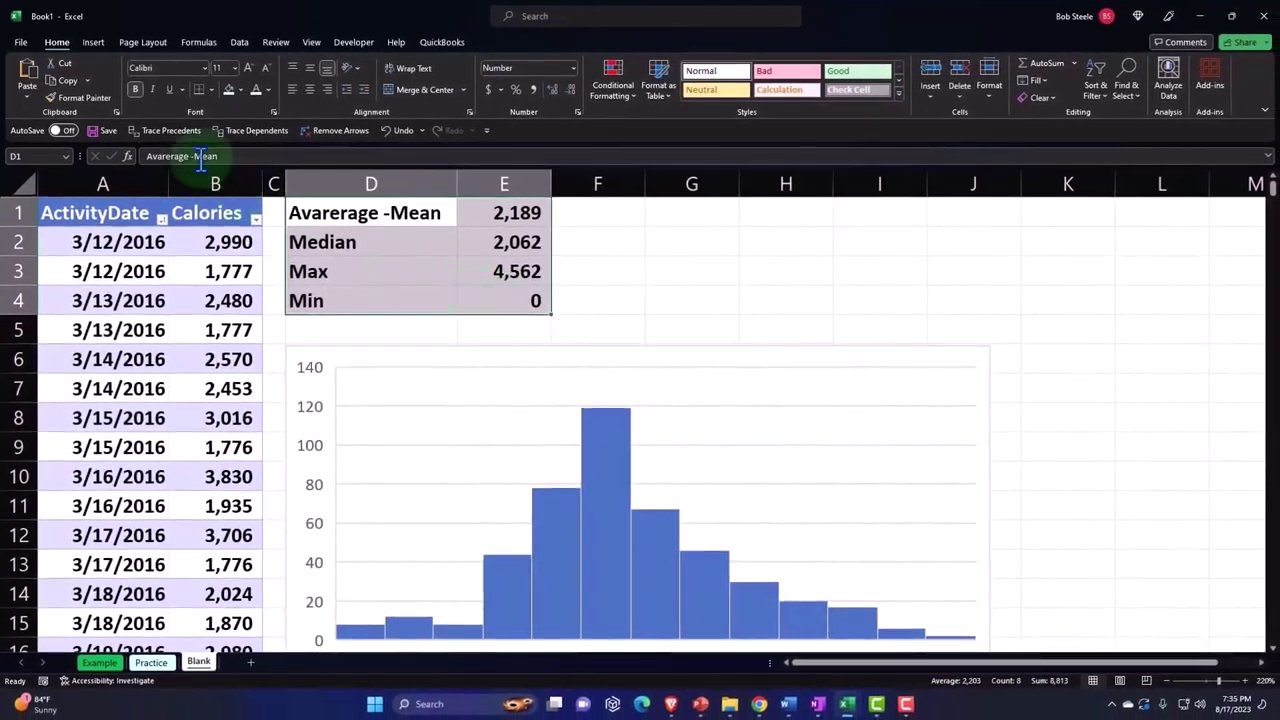
Give the D1:E4 stats block a light cyan fill color from More Colors
{"action": "left_click", "coordinate": [93, 44]}
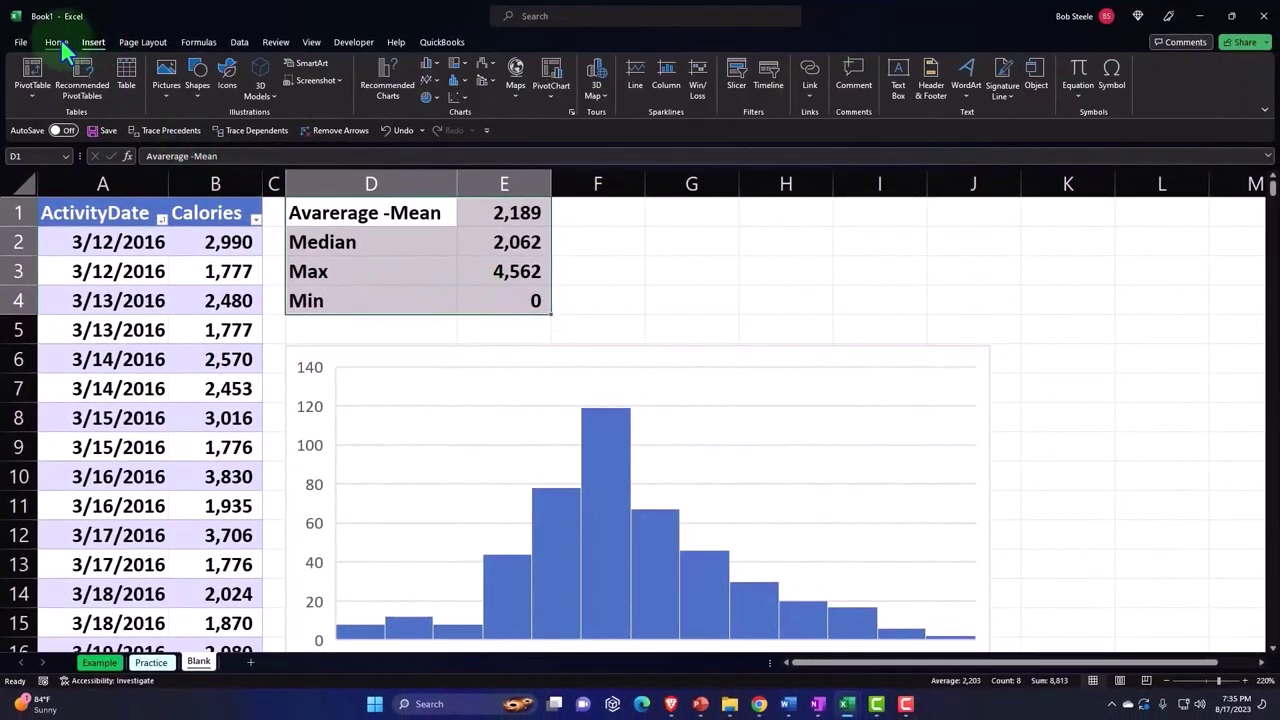
{"action": "left_click", "coordinate": [56, 42]}
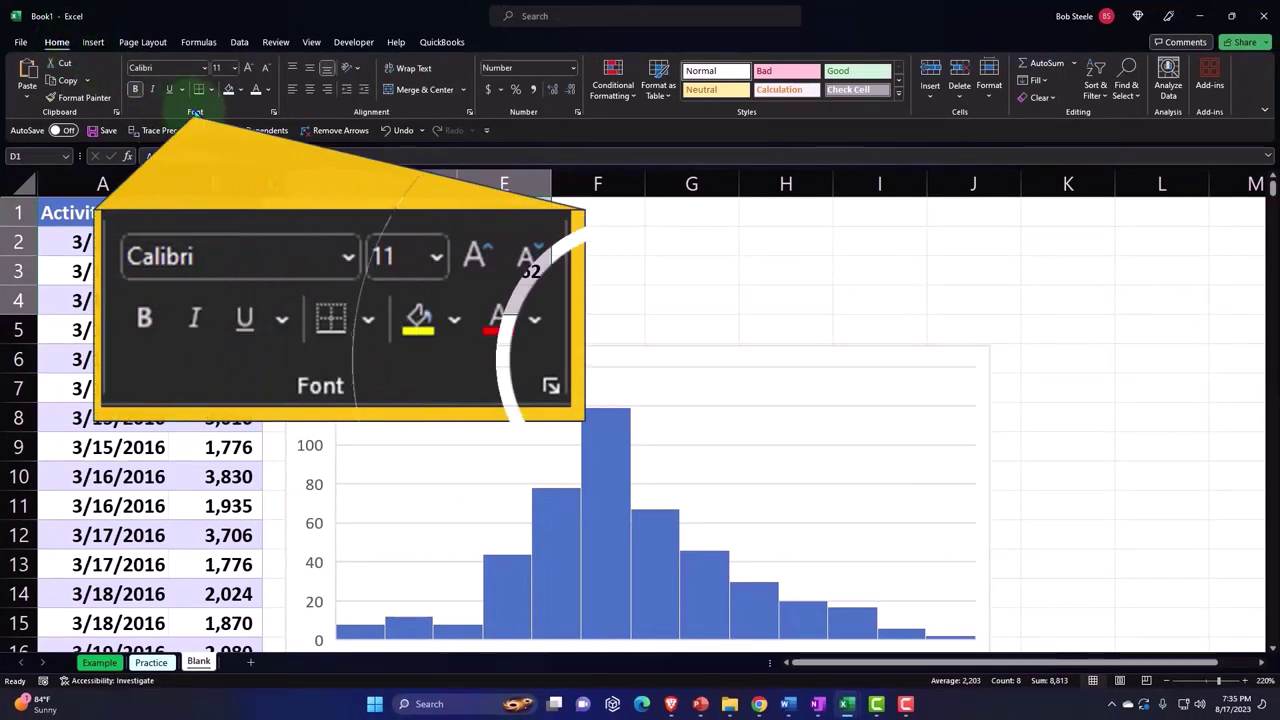
{"action": "left_click", "coordinate": [241, 90]}
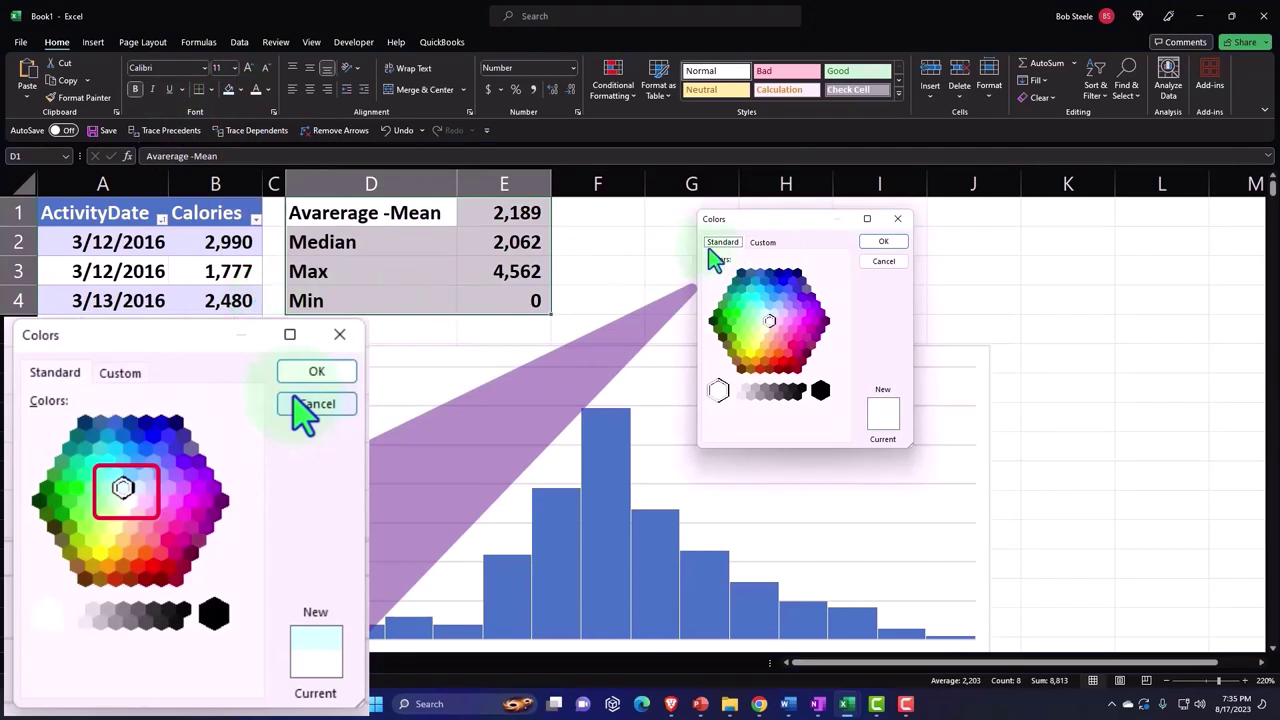
{"action": "left_click", "coordinate": [764, 313]}
{"action": "left_click", "coordinate": [878, 243]}
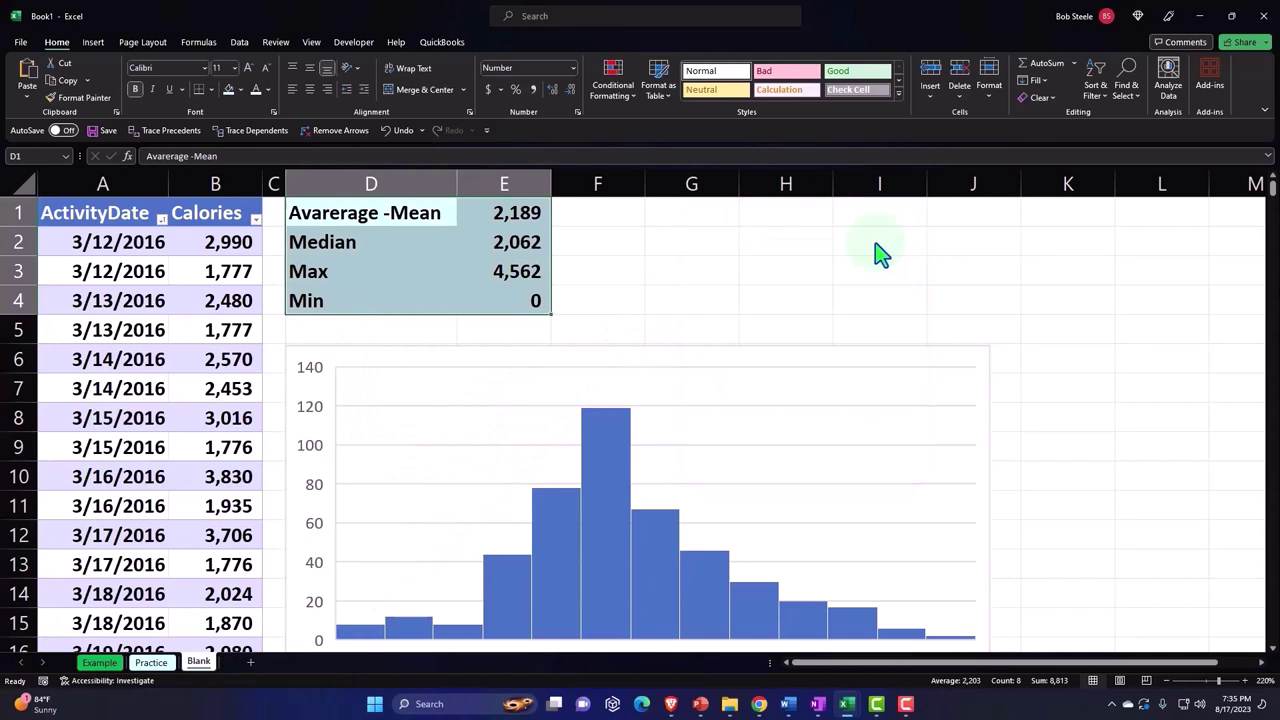
Apply All Borders so every cell of the stats block is outlined
{"action": "left_click", "coordinate": [210, 89]}
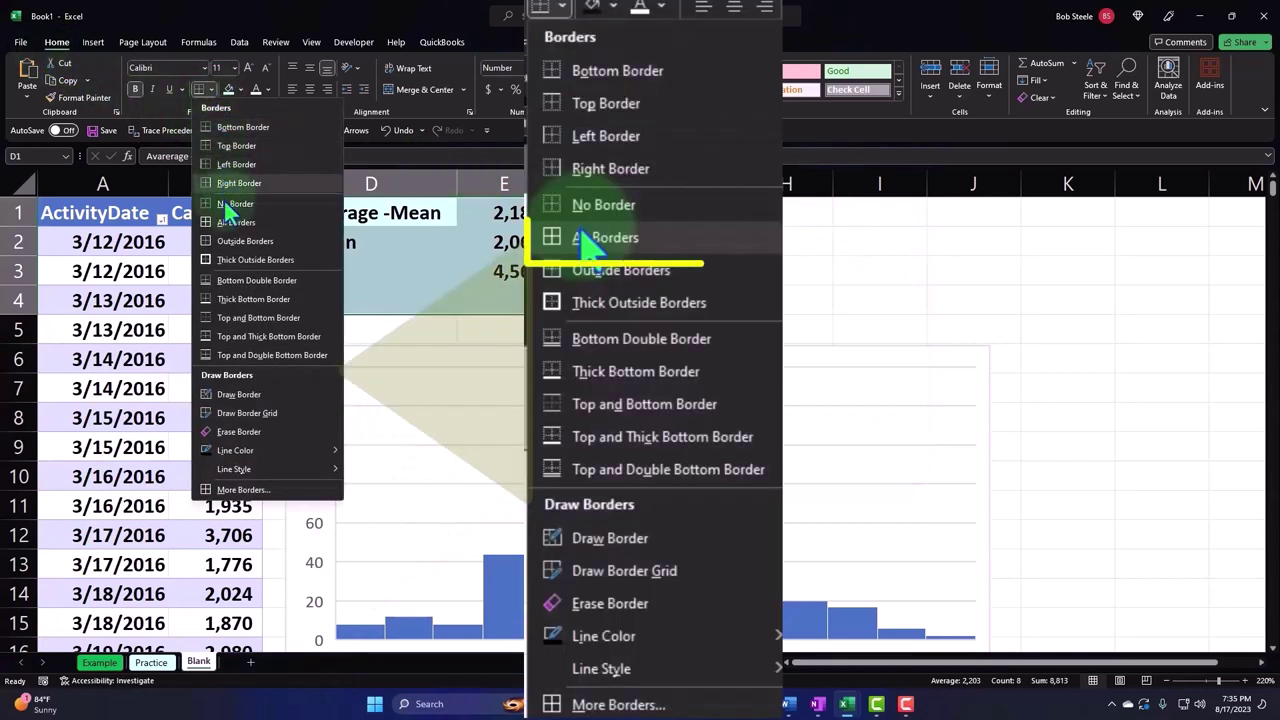
{"action": "left_click", "coordinate": [227, 221]}
{"action": "left_click", "coordinate": [614, 262]}
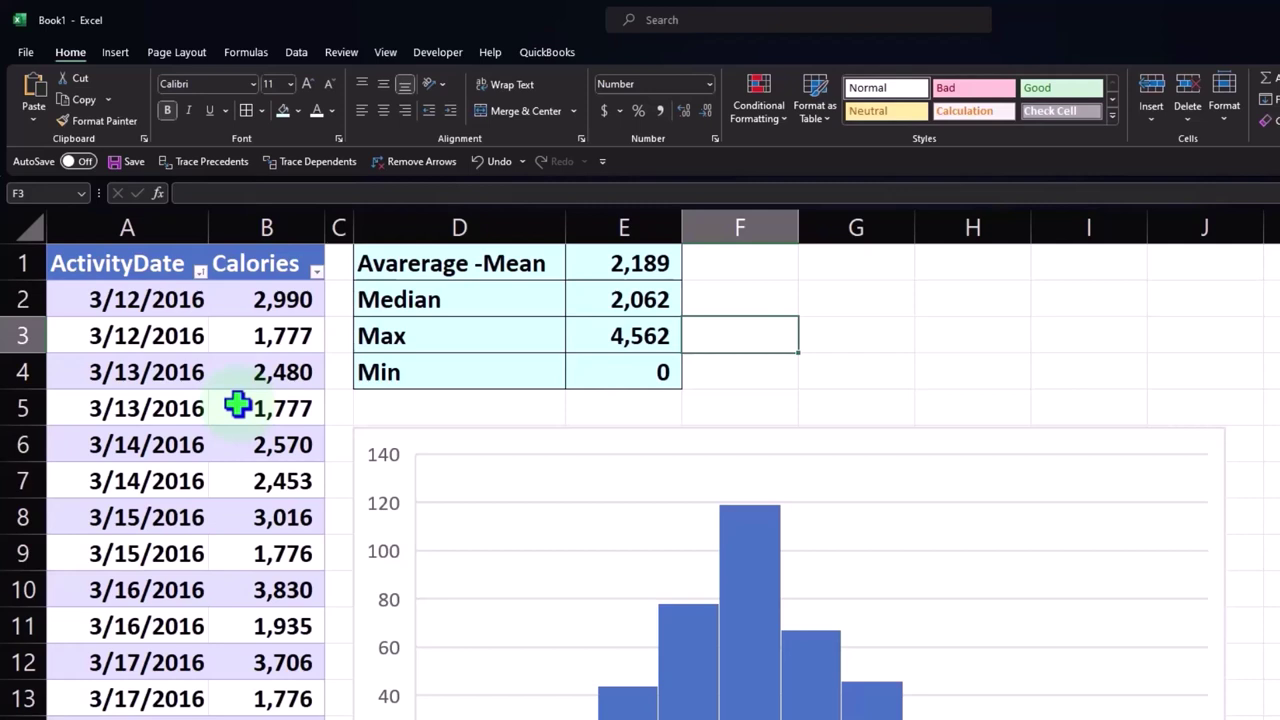
Copy Calories column B and paste its values only into column M starting at M1
{"action": "left_click", "coordinate": [287, 224]}
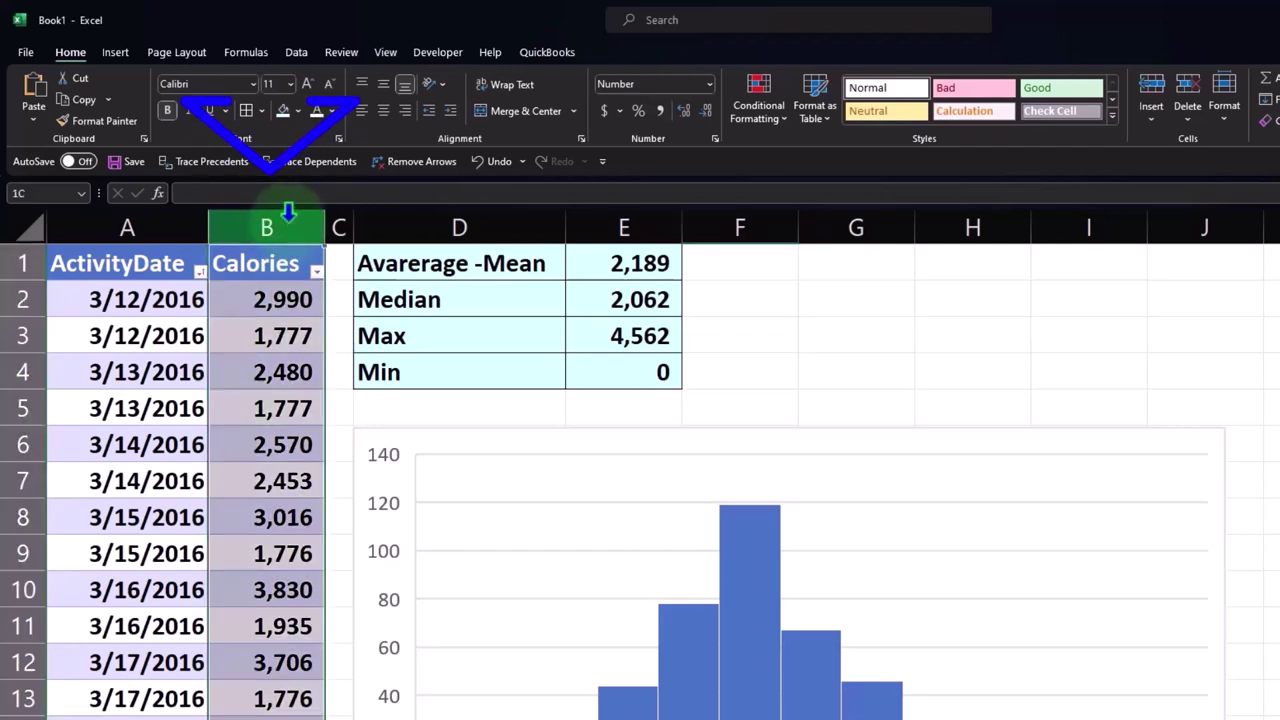
{"action": "right_click", "coordinate": [277, 305]}
{"action": "left_click", "coordinate": [315, 371]}
{"action": "left_click", "coordinate": [1231, 350]}
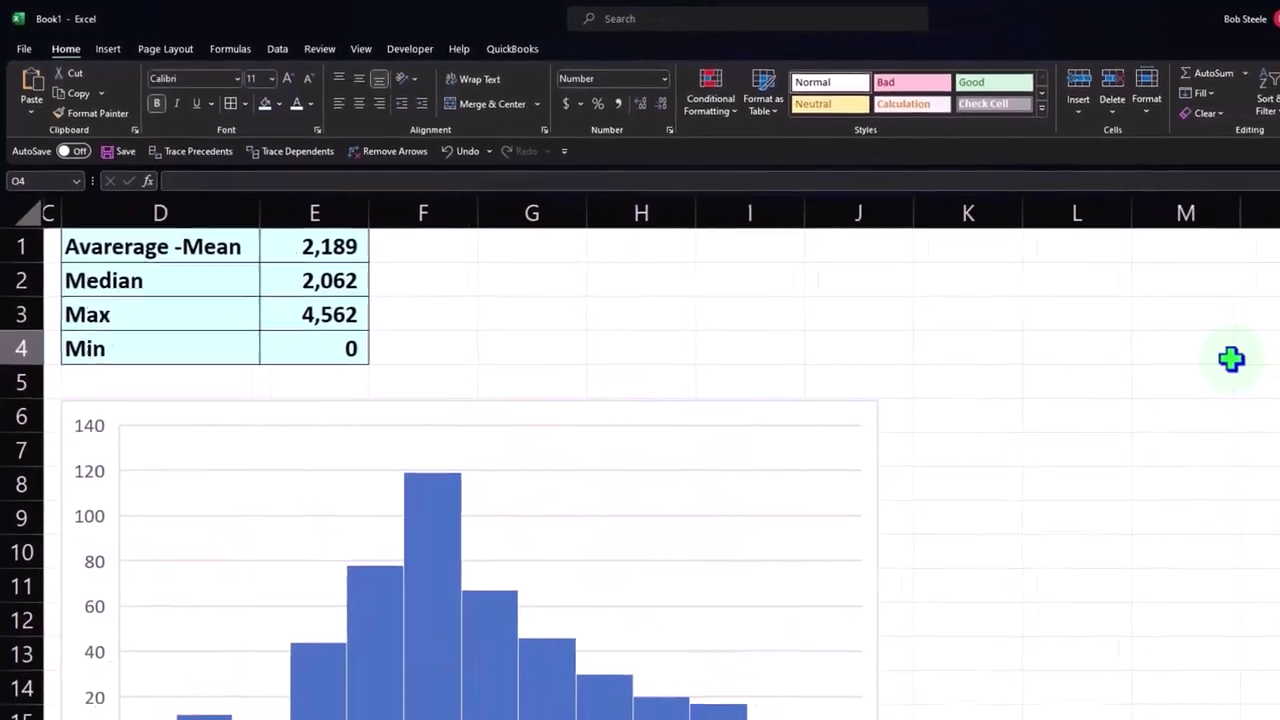
{"action": "key", "text": "Right"}
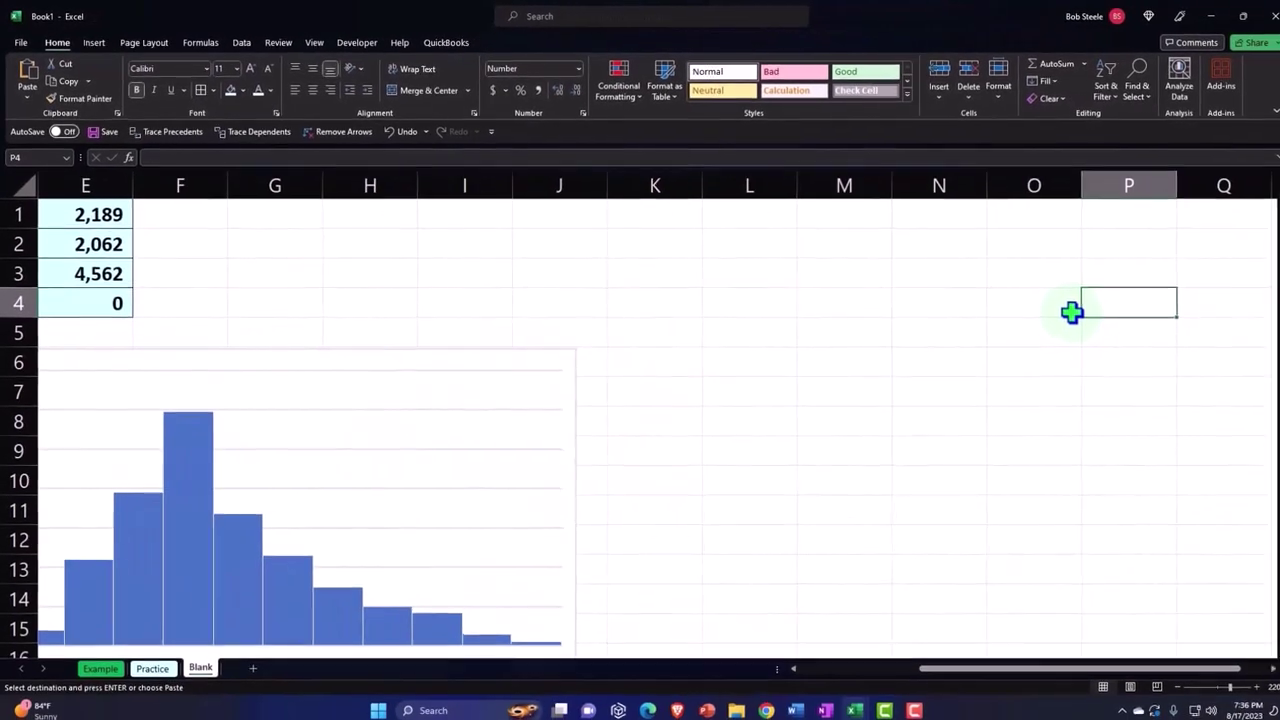
{"action": "left_click", "coordinate": [848, 208]}
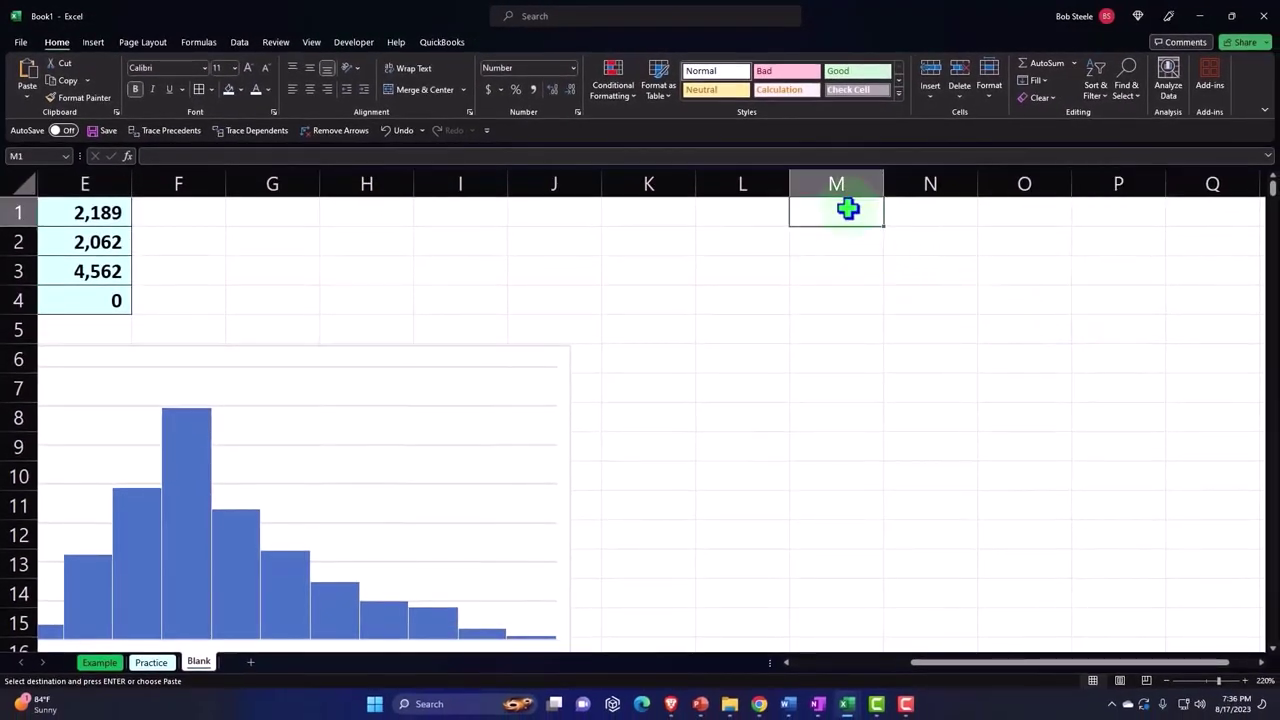
{"action": "right_click", "coordinate": [848, 208]}
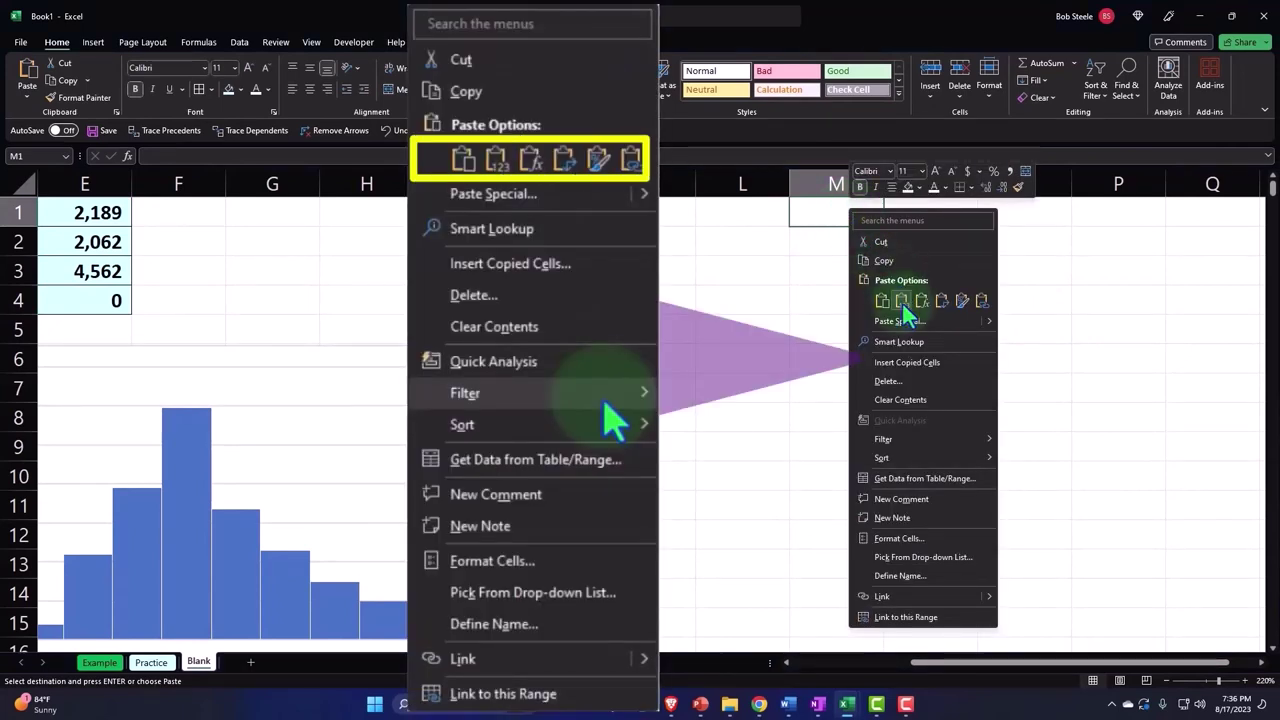
{"action": "left_click", "coordinate": [902, 300]}
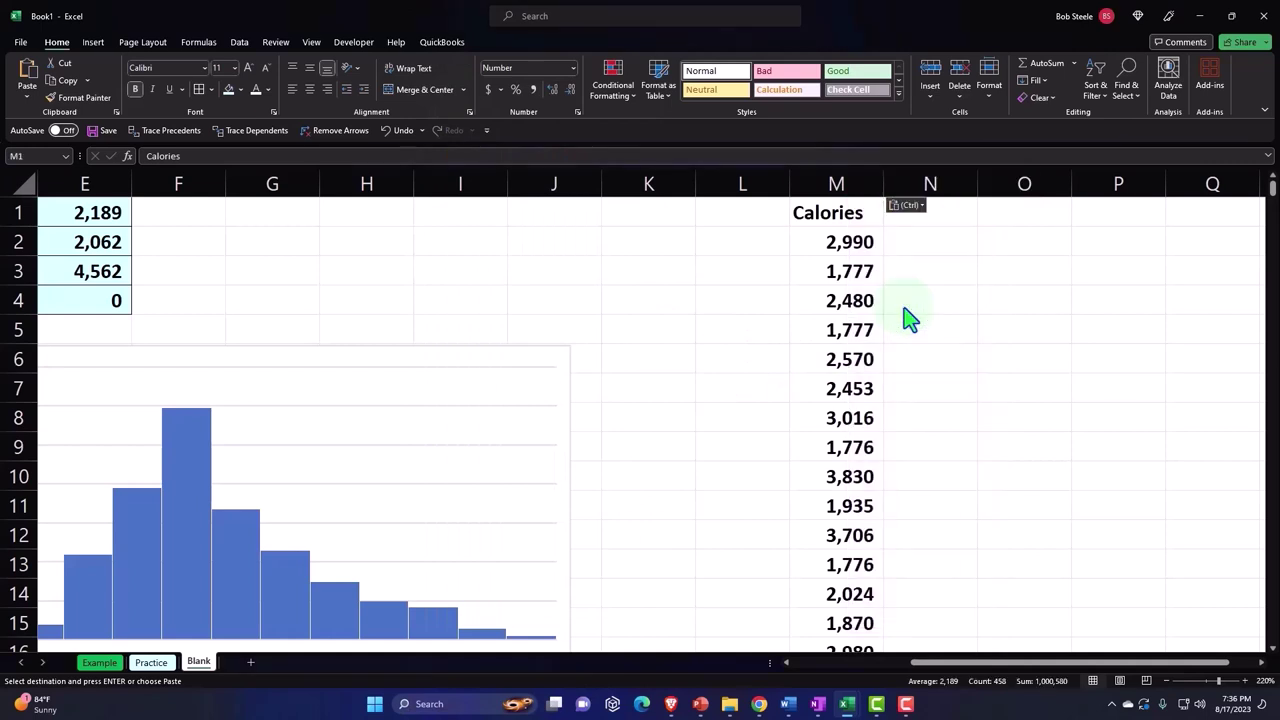
{"action": "left_click", "coordinate": [738, 208]}
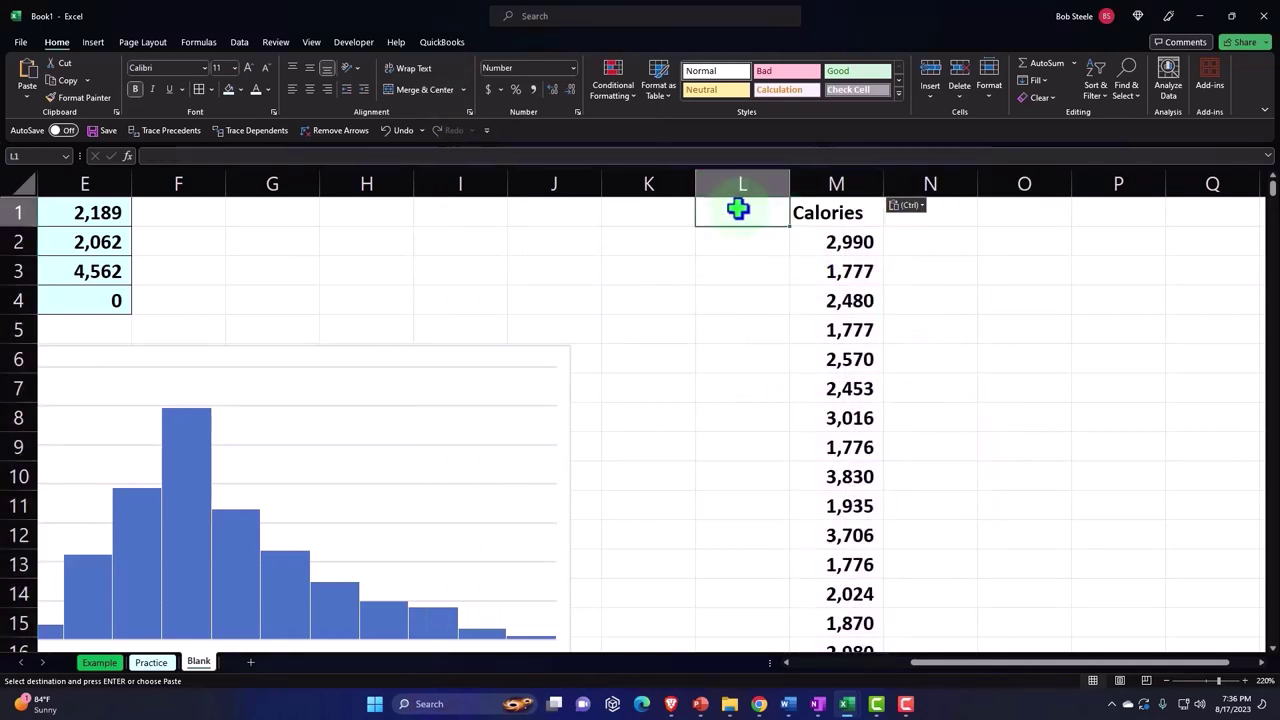
Enter the header 'Random' in L1 and start a =RAND formula in L2
{"action": "type", "text": "Random"}
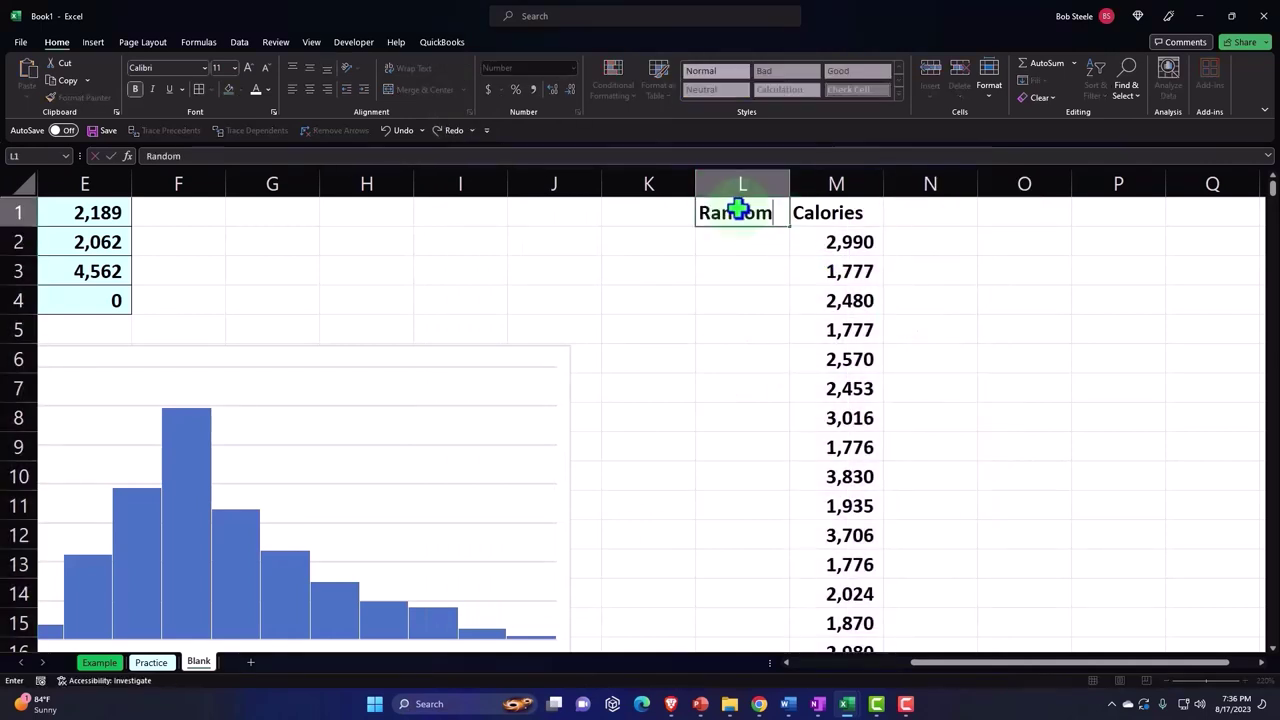
{"action": "key", "text": "Return"}
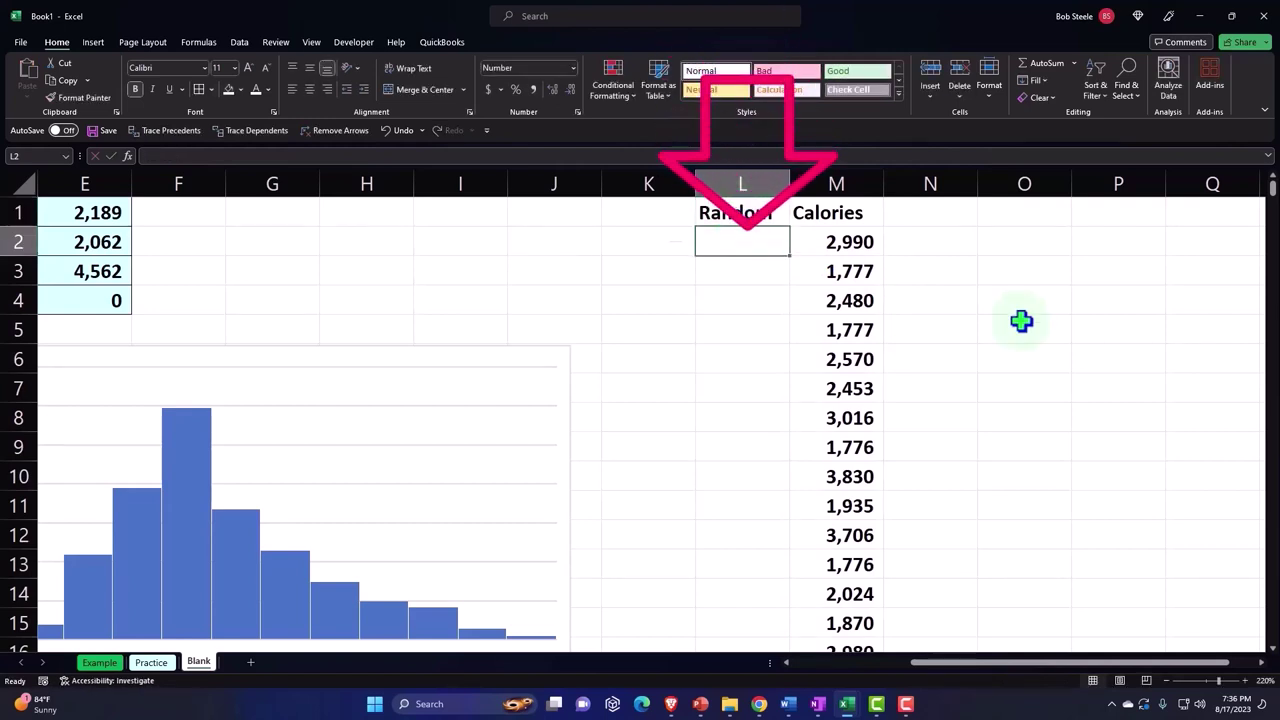
{"action": "type", "text": "=rand"}
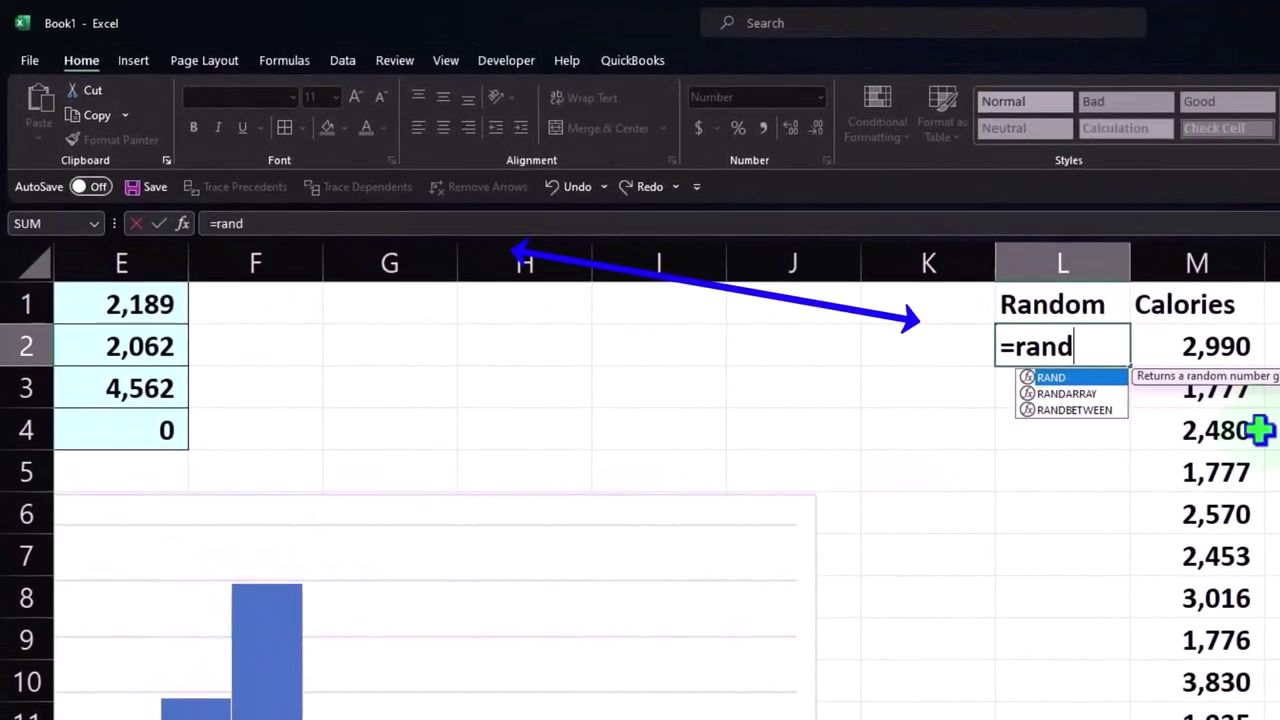
{"action": "double_click", "coordinate": [1054, 376]}
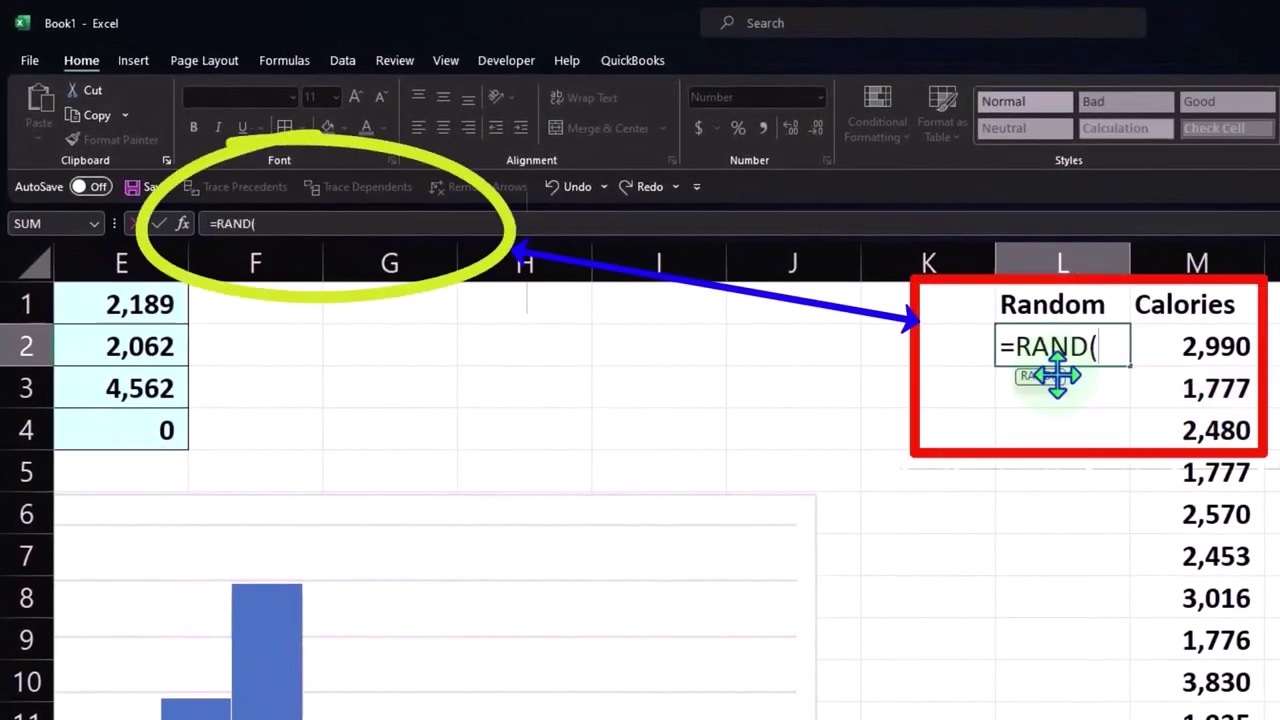